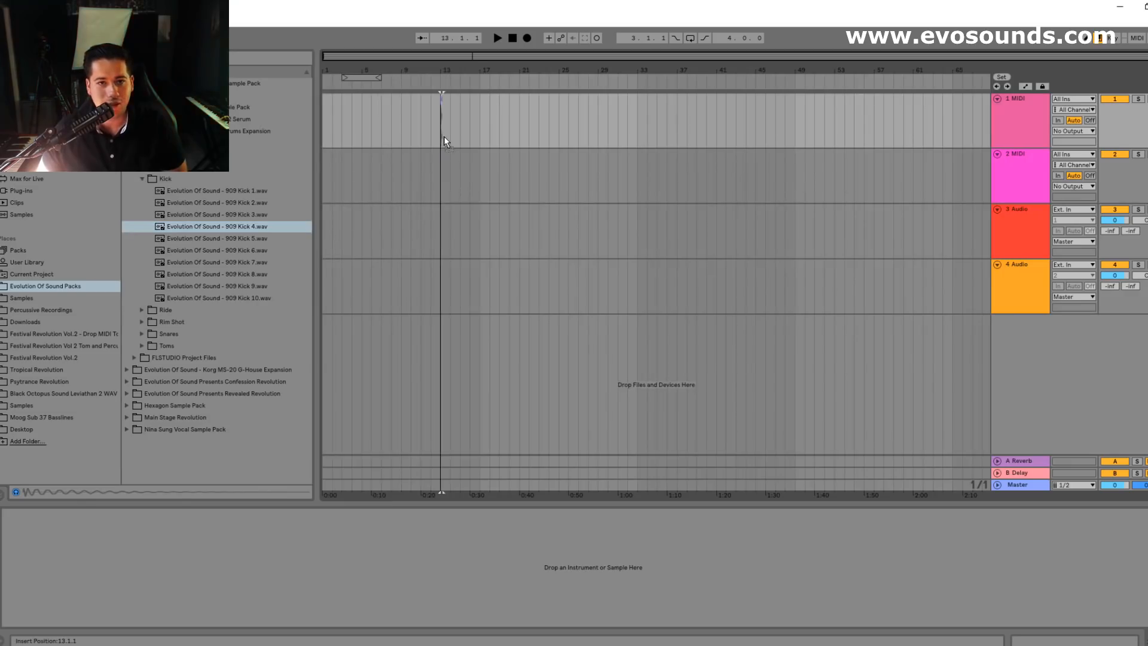
# - Duplicate the 909 Kick 4 clip on track 1 to put a kick on every beat of bar 17, and play it
pyautogui.moveTo(516, 64); pyautogui.dragTo(842, 87)
pyautogui.hotkey('ctrl', 'd')
pyautogui.hotkey('ctrl', 'd')
pyautogui.hotkey('ctrl', 'd')
pyautogui.click(418, 124)
pyautogui.press('space')
# - Duplicate the one-bar kick pattern seven times to fill bars 17 through 24
pyautogui.moveTo(560, 119); pyautogui.dragTo(420, 116)
pyautogui.hotkey('ctrl', 'd')
pyautogui.hotkey('ctrl', 'd')
pyautogui.press('-')
pyautogui.press('-')
pyautogui.hotkey('ctrl', 'd')
pyautogui.hotkey('ctrl', 'd')
pyautogui.hotkey('ctrl', 'd')
pyautogui.hotkey('ctrl', 'd')
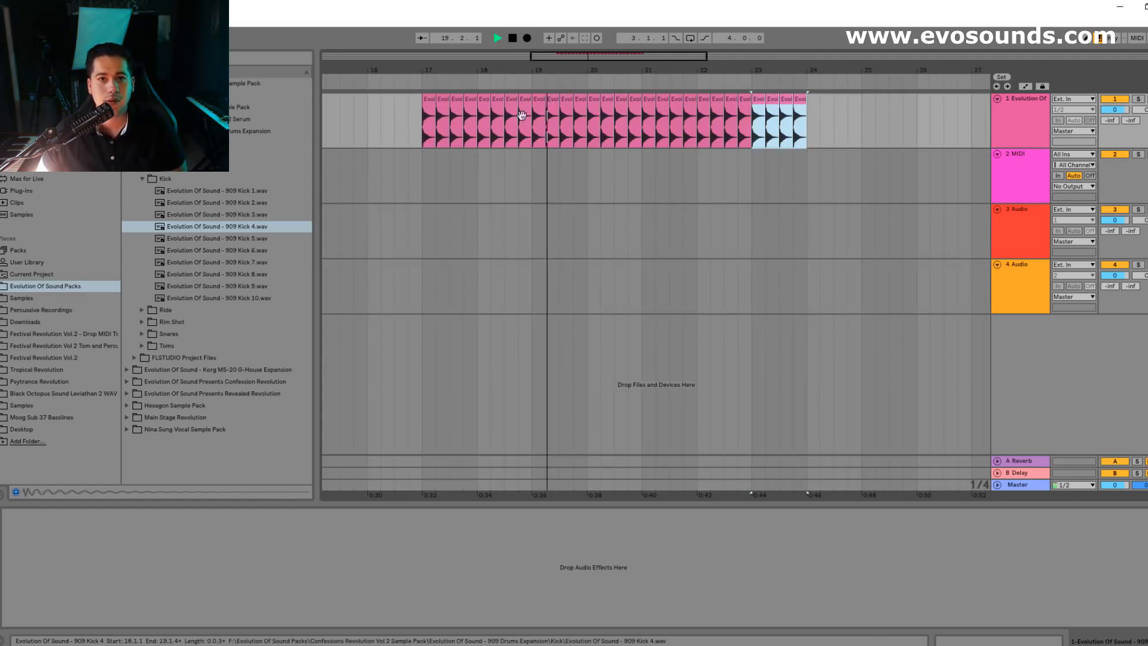
pyautogui.hotkey('ctrl', 'd')
# - Consolidate the kicks from 17.1.1 to 25.1.1 into a single eight-bar clip
pyautogui.moveTo(865, 119); pyautogui.dragTo(454, 134)
pyautogui.press('space')
pyautogui.hotkey('ctrl', 'j')
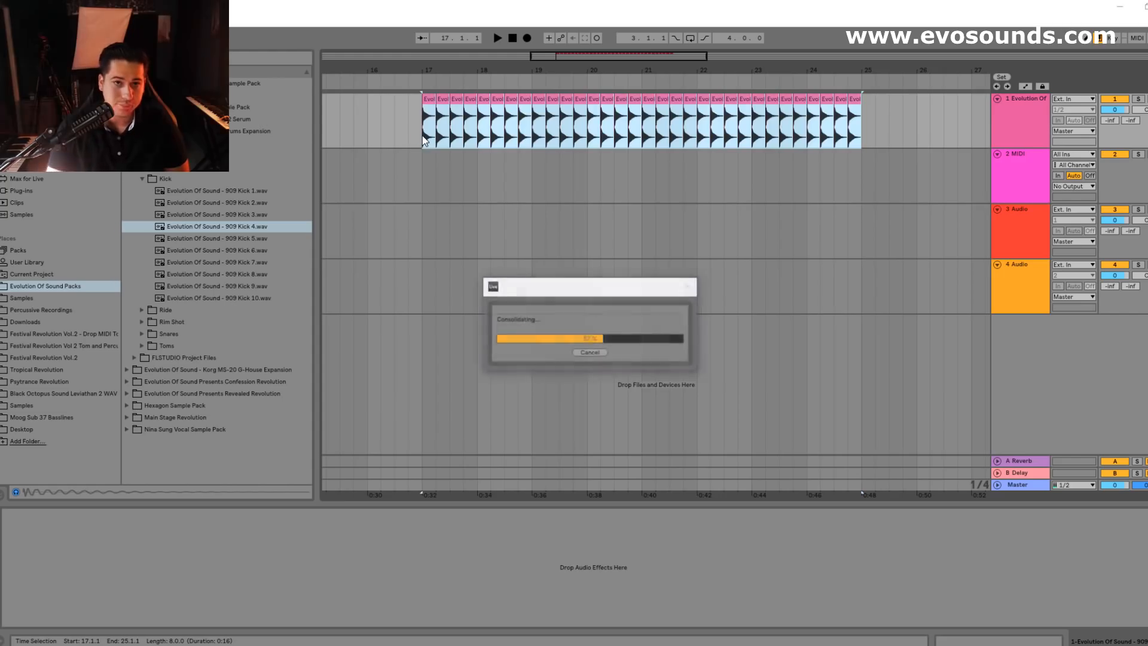
# - Audition the 909 claps and place 909 Clap 3 on track 2 at beat 17.2
pyautogui.click(142, 178)
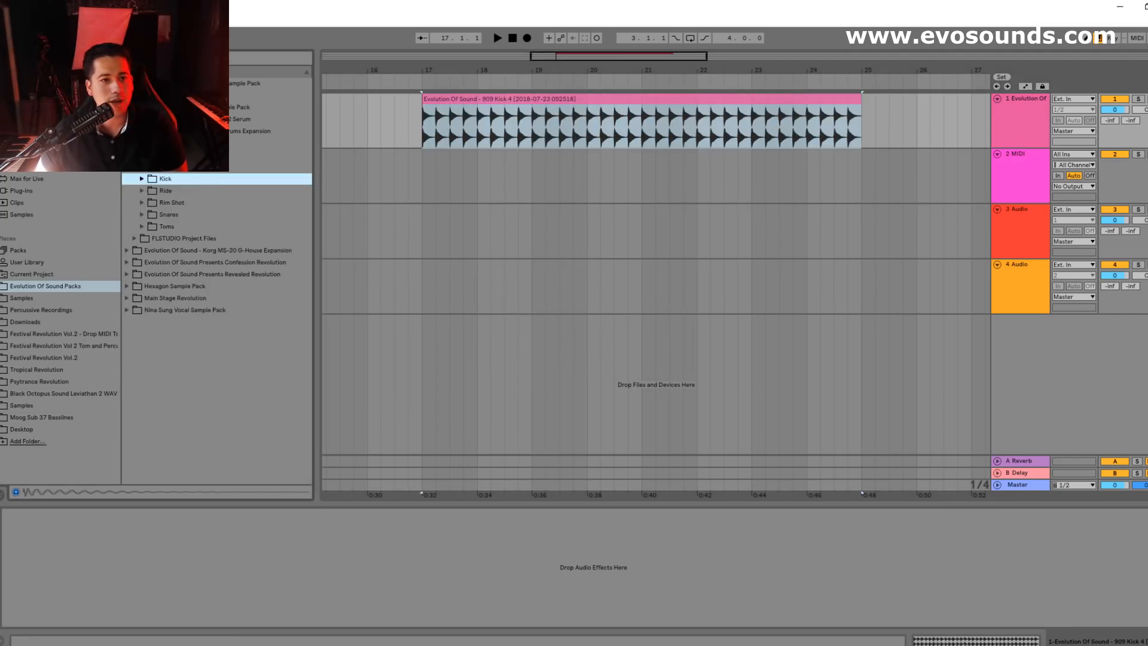
pyautogui.click(143, 145)
pyautogui.click(200, 170)
pyautogui.click(209, 178)
pyautogui.click(219, 201)
pyautogui.click(235, 178)
pyautogui.click(234, 171)
pyautogui.click(205, 177)
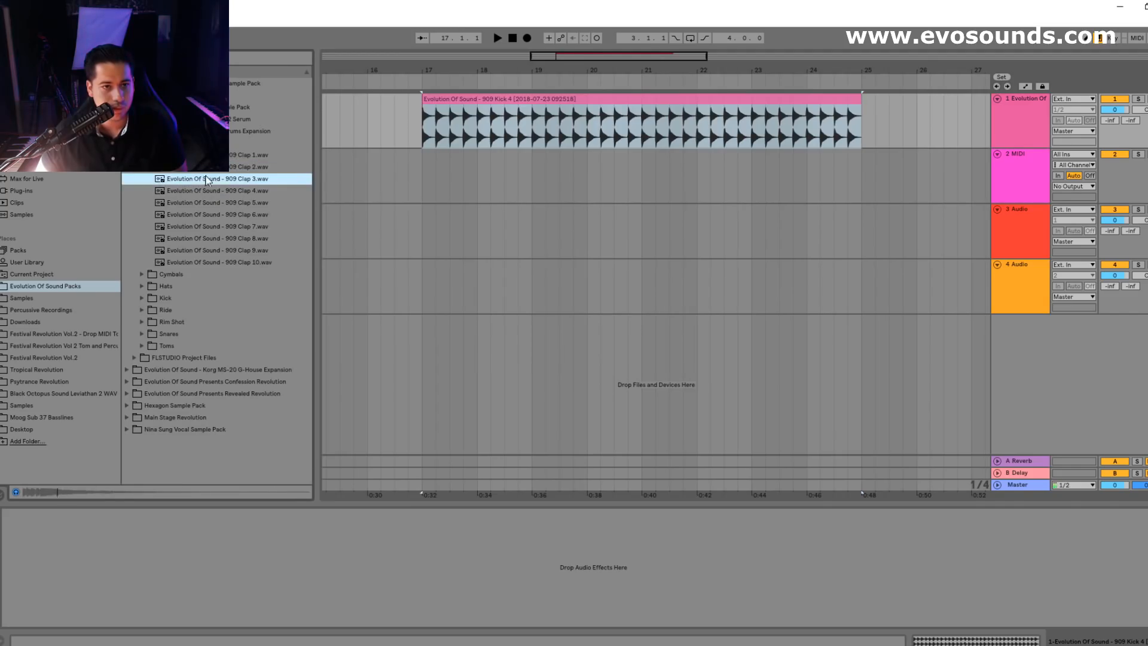
pyautogui.moveTo(417, 175); pyautogui.dragTo(450, 159)
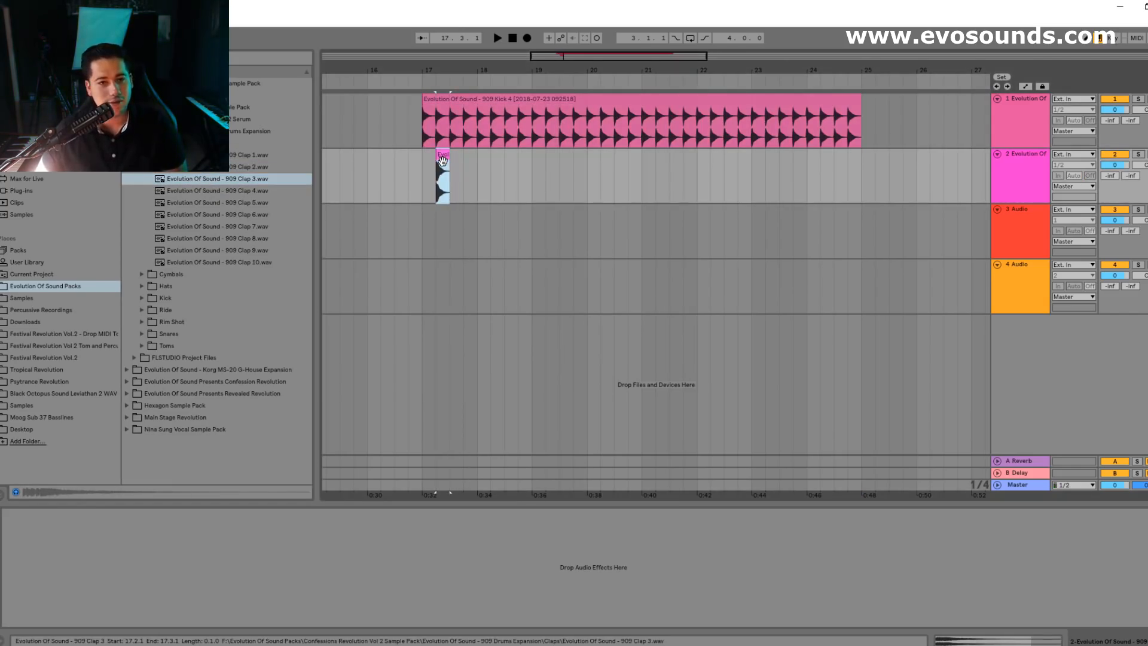
# - Duplicate the clap to beat 17.4 and repeat the one-bar clap pattern through bar 24
pyautogui.keyDown('shift'); pyautogui.click(424, 170); pyautogui.keyUp('shift')
pyautogui.hotkey('ctrl', 'd')
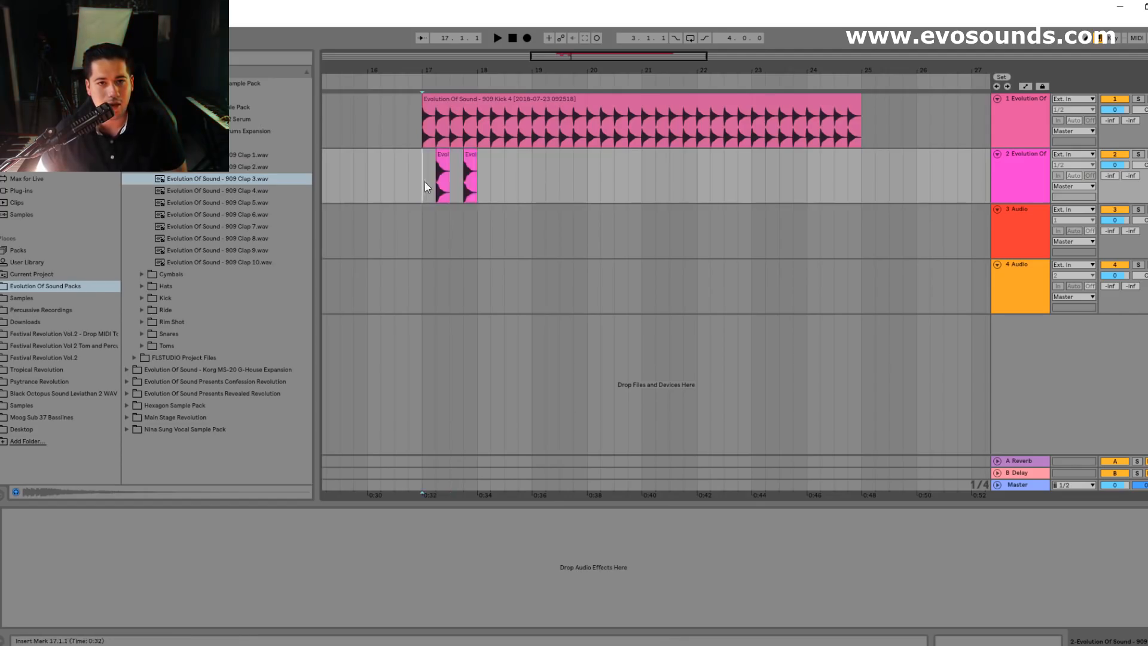
pyautogui.moveTo(424, 182); pyautogui.dragTo(486, 174)
pyautogui.hotkey('ctrl', 'd')
pyautogui.hotkey('ctrl', 'd')
pyautogui.hotkey('ctrl', 'd')
pyautogui.hotkey('ctrl', 'd')
pyautogui.hotkey('ctrl', 'd')
pyautogui.hotkey('ctrl', 'd')
pyautogui.hotkey('ctrl', 'd')
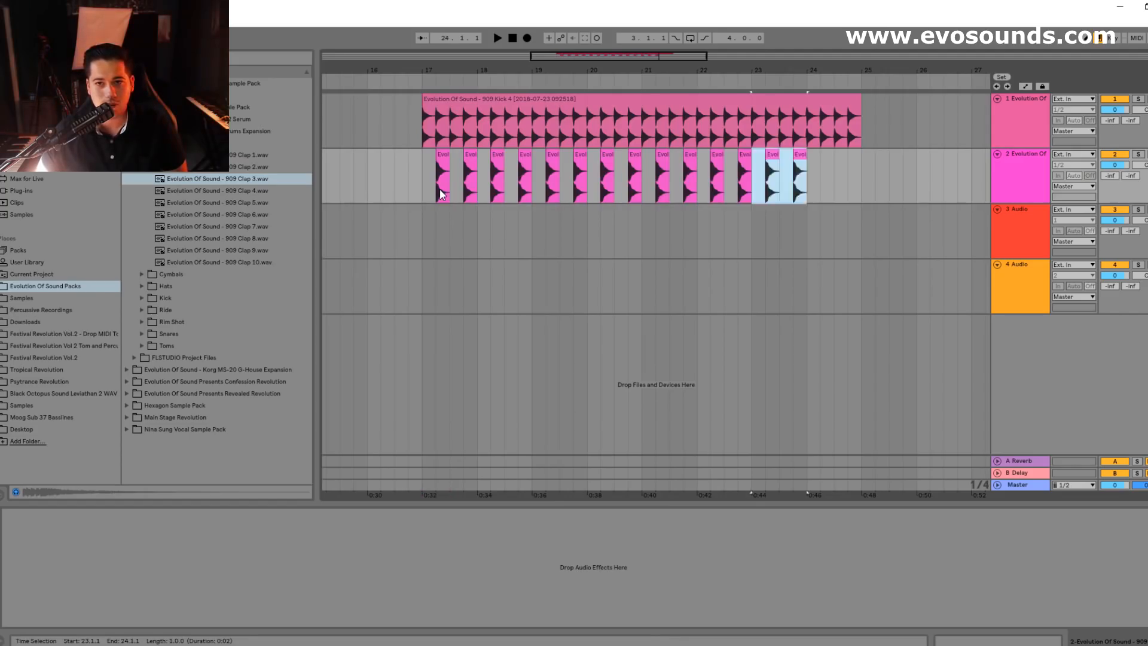
# - Lower the kick track to -5.4 dB and the clap track to -6.5 dB in the mixer, checking the balance with playback from bar 17
pyautogui.click(422, 189)
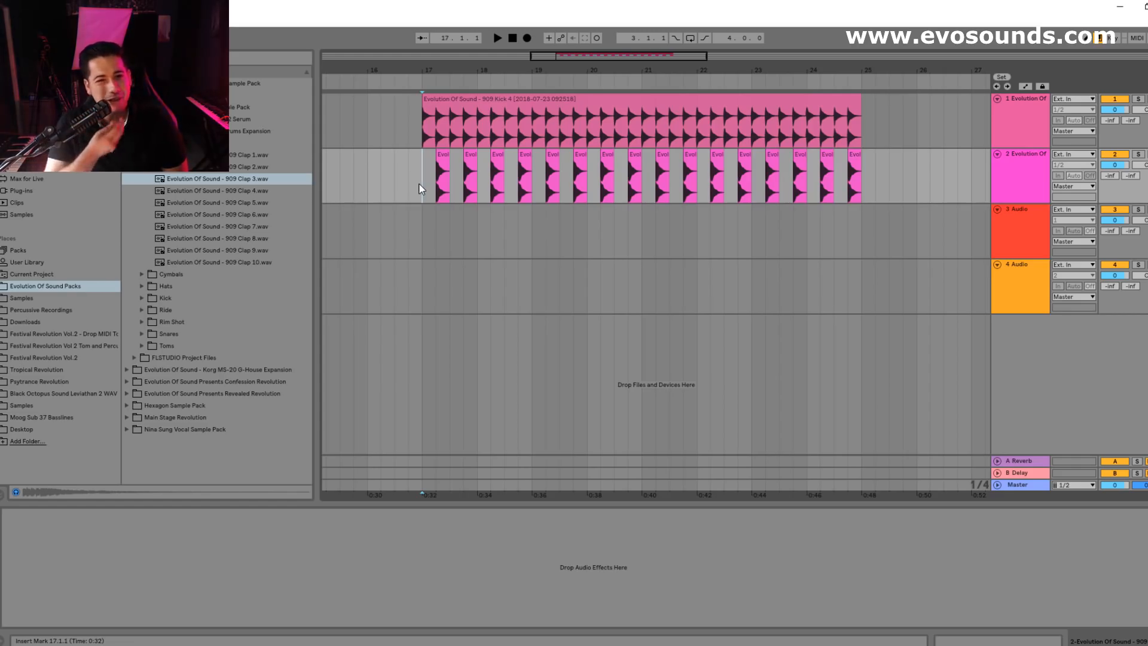
pyautogui.press('space')
pyautogui.press('Tab')
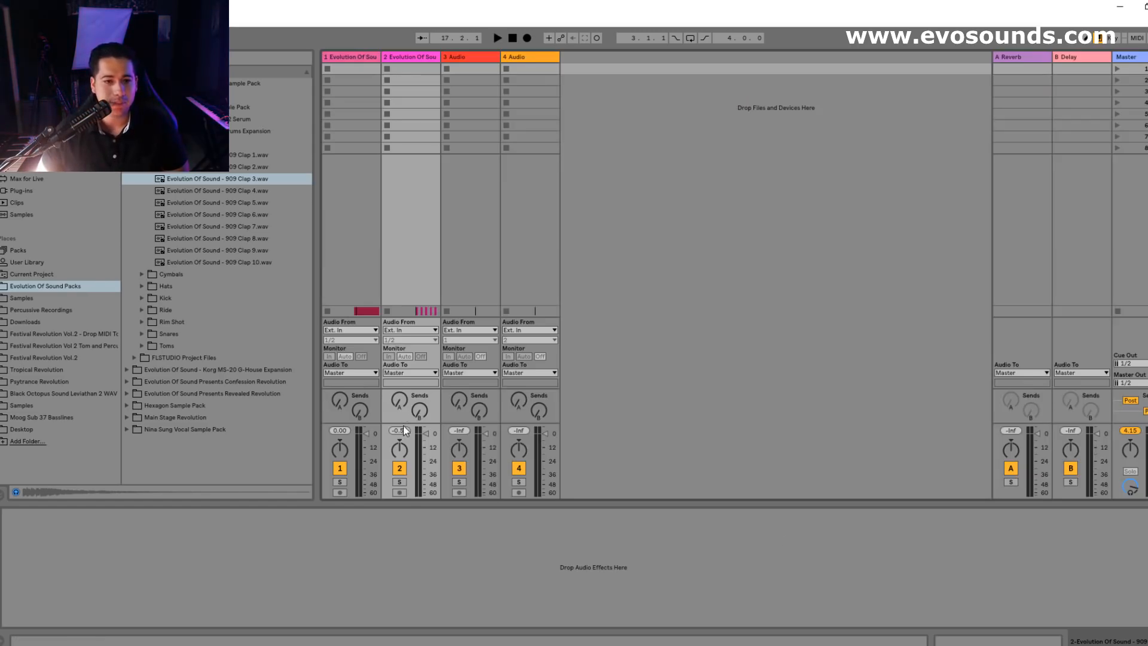
pyautogui.moveTo(400, 420); pyautogui.dragTo(425, 360)
pyautogui.press('space')
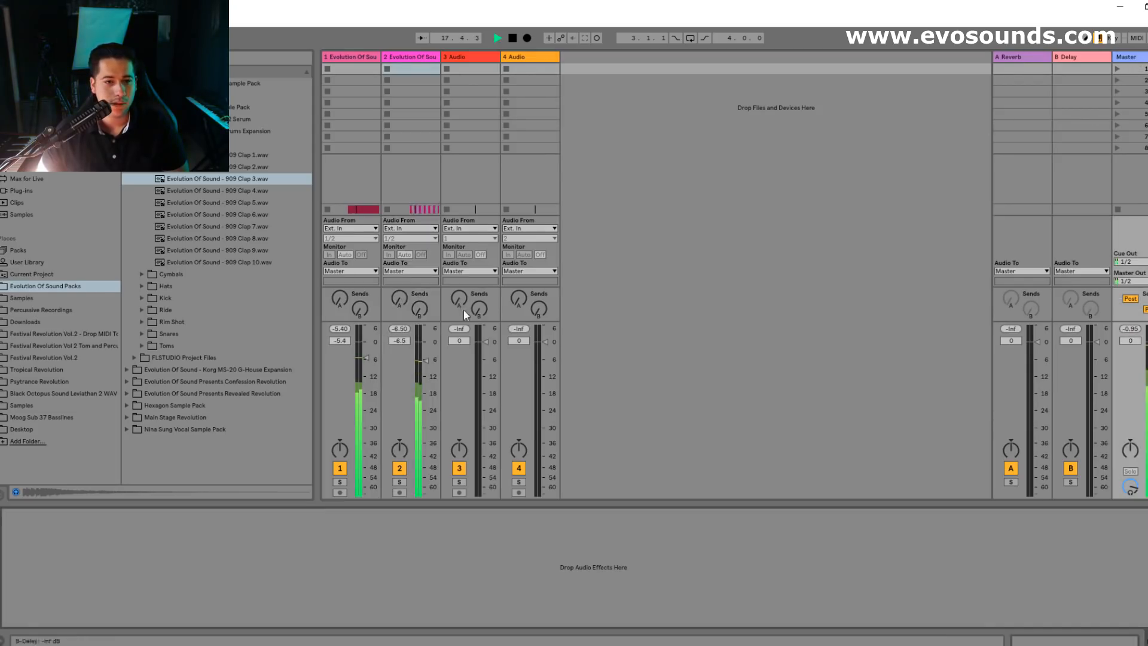
pyautogui.press('space')
# - Shape a steep, curved fade-out on the clap at beat 17.2 in the arrangement and play it
pyautogui.press('Tab')
pyautogui.click(437, 176)
pyautogui.moveTo(447, 71); pyautogui.dragTo(532, 158)
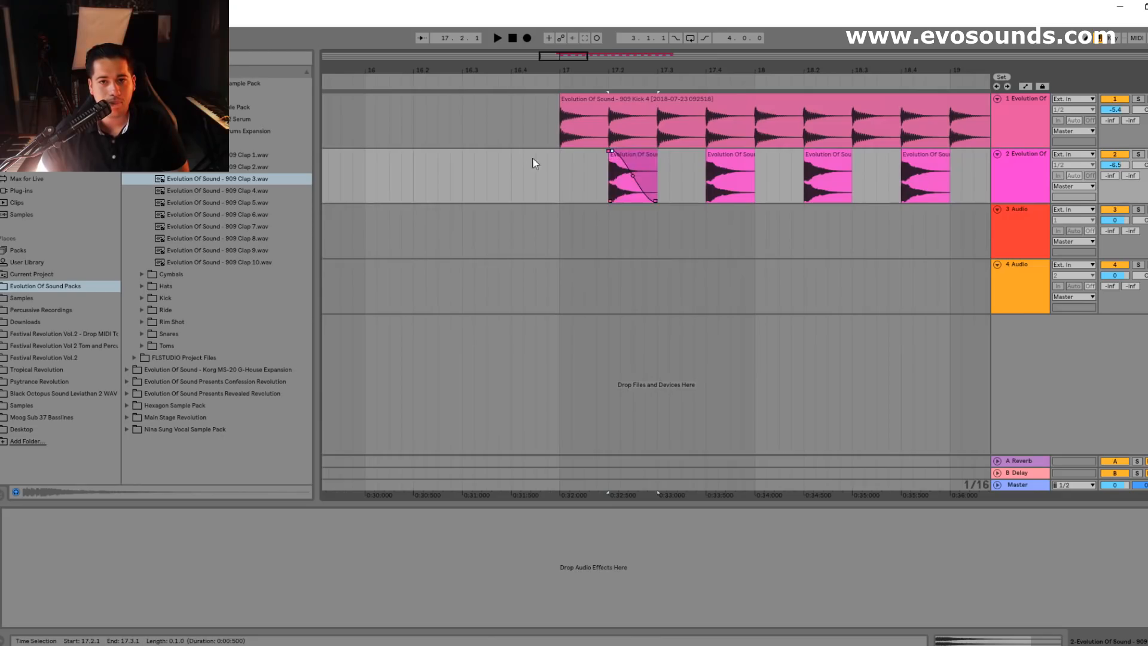
pyautogui.click(623, 179)
pyautogui.press('space')
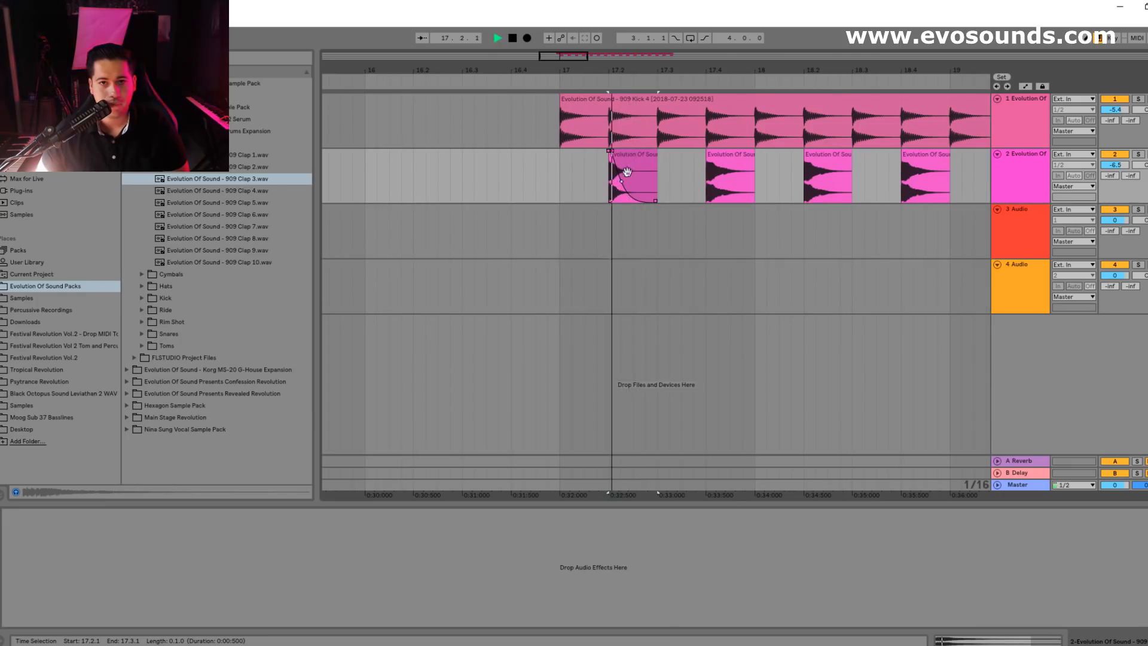
pyautogui.press('space')
# - Apply the same fade-out to the remaining claps in bars 17 and 18
pyautogui.click(619, 178)
pyautogui.click(715, 169)
pyautogui.click(828, 168)
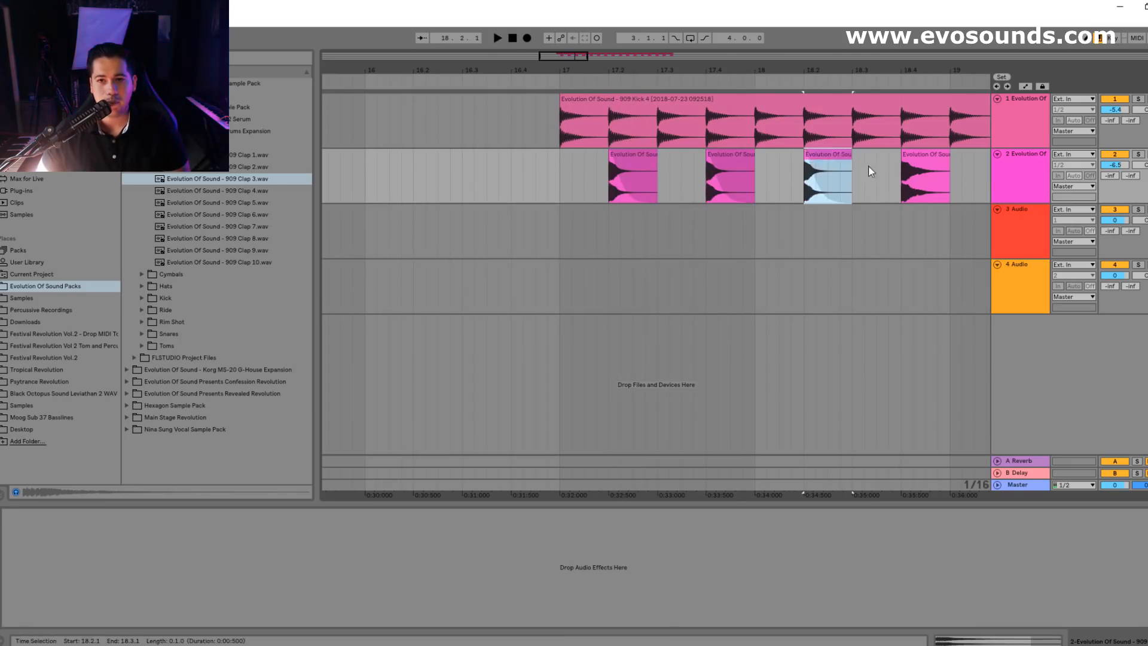
pyautogui.press('Right')
# - Duplicate the two-bar section of faded claps three times to cover the claps through bar 24
pyautogui.moveTo(555, 53); pyautogui.dragTo(571, 28)
pyautogui.moveTo(576, 175); pyautogui.dragTo(439, 178)
pyautogui.hotkey('ctrl', 'd')
pyautogui.hotkey('ctrl', 'd')
pyautogui.hotkey('ctrl', 'd')
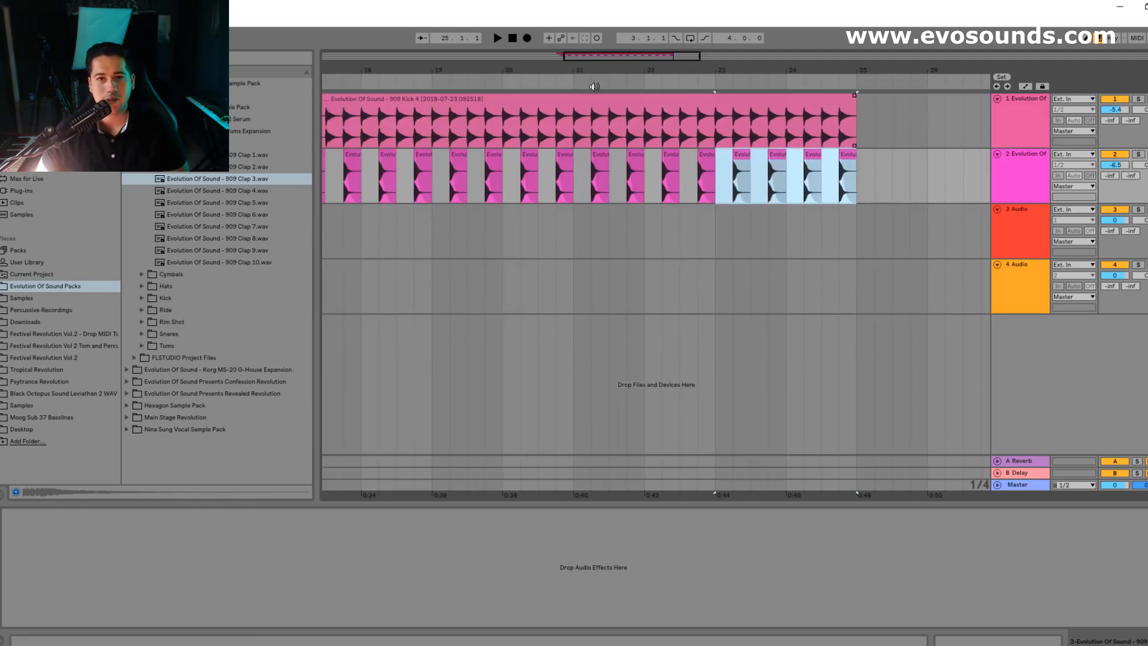
# - Play the kick and clap pattern from bar 17 and check the track and master levels in the mixer
pyautogui.click(536, 107)
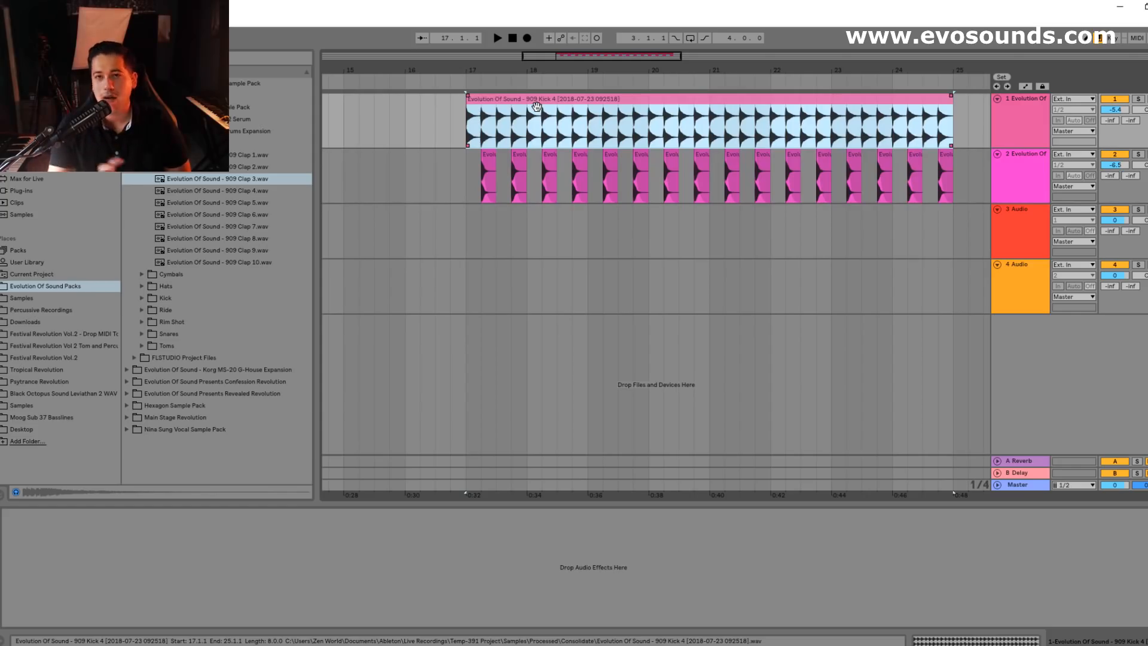
pyautogui.press('space')
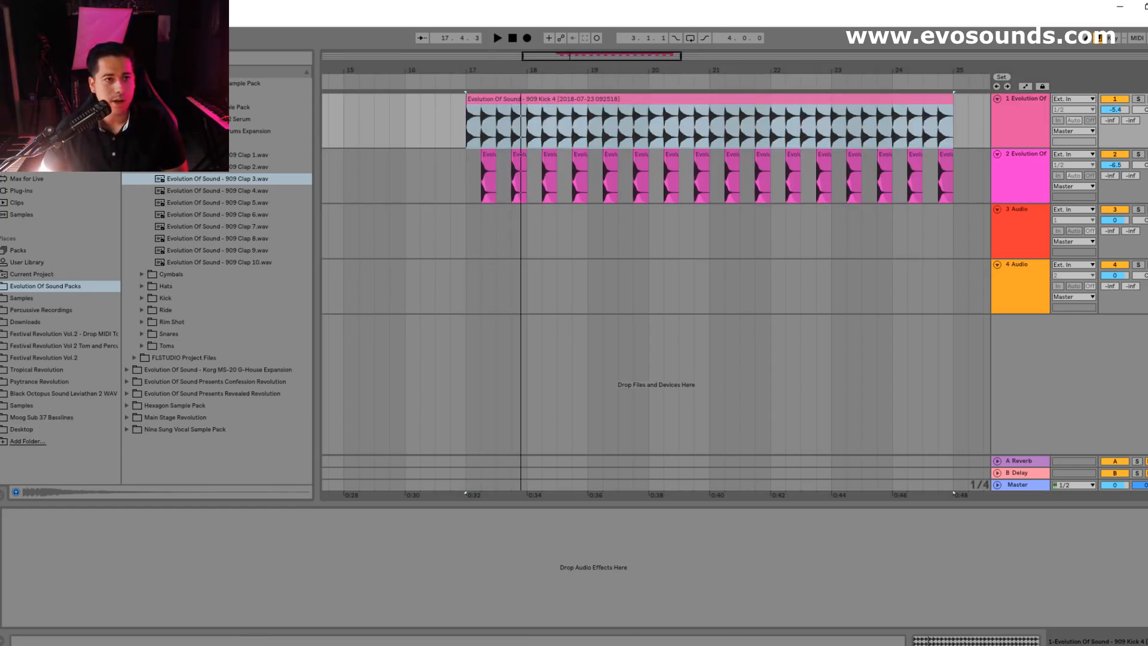
pyautogui.press('space')
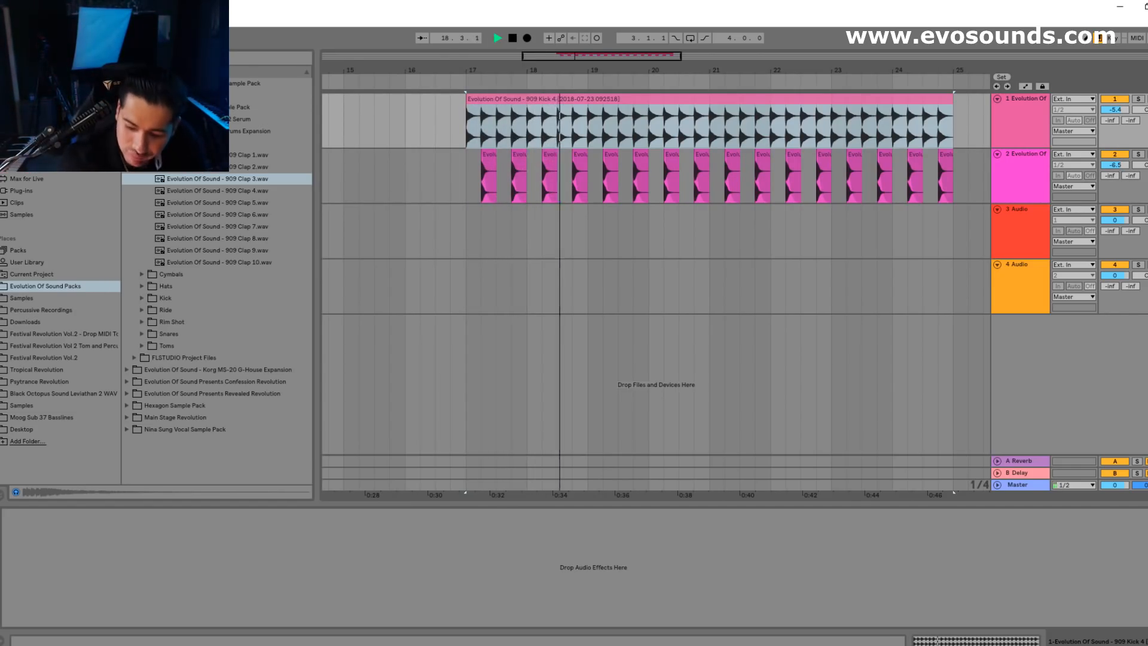
pyautogui.press('Tab')
pyautogui.press('space')
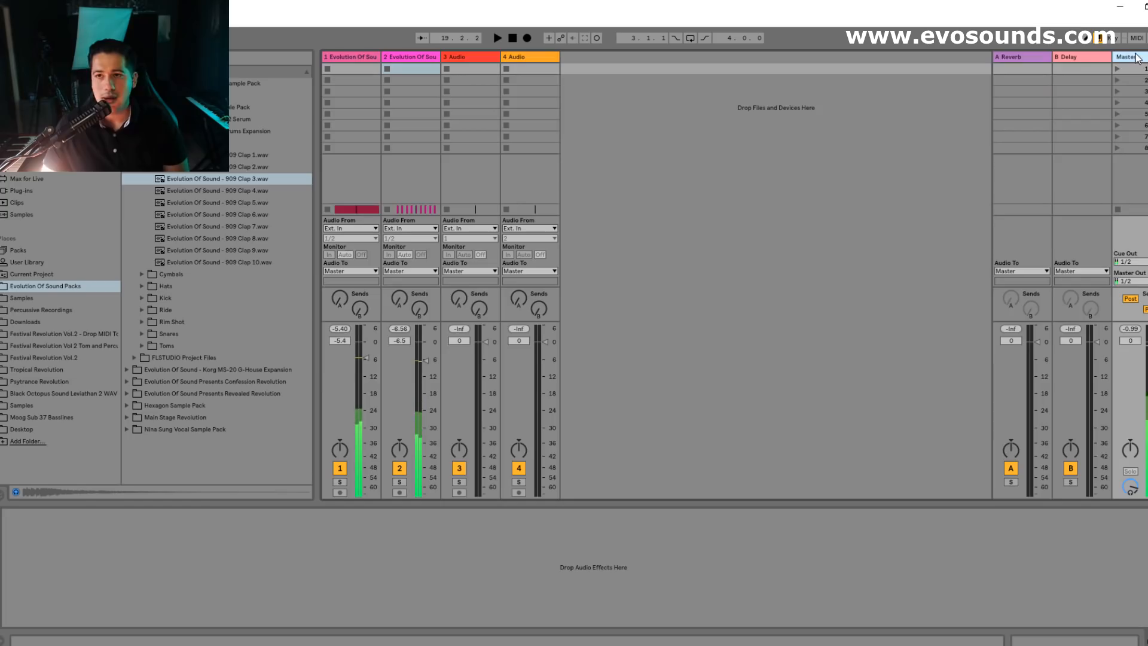
# - Search the plug-ins for "oz" and add iZotope Ozone 7 to the Master track
pyautogui.click(33, 190)
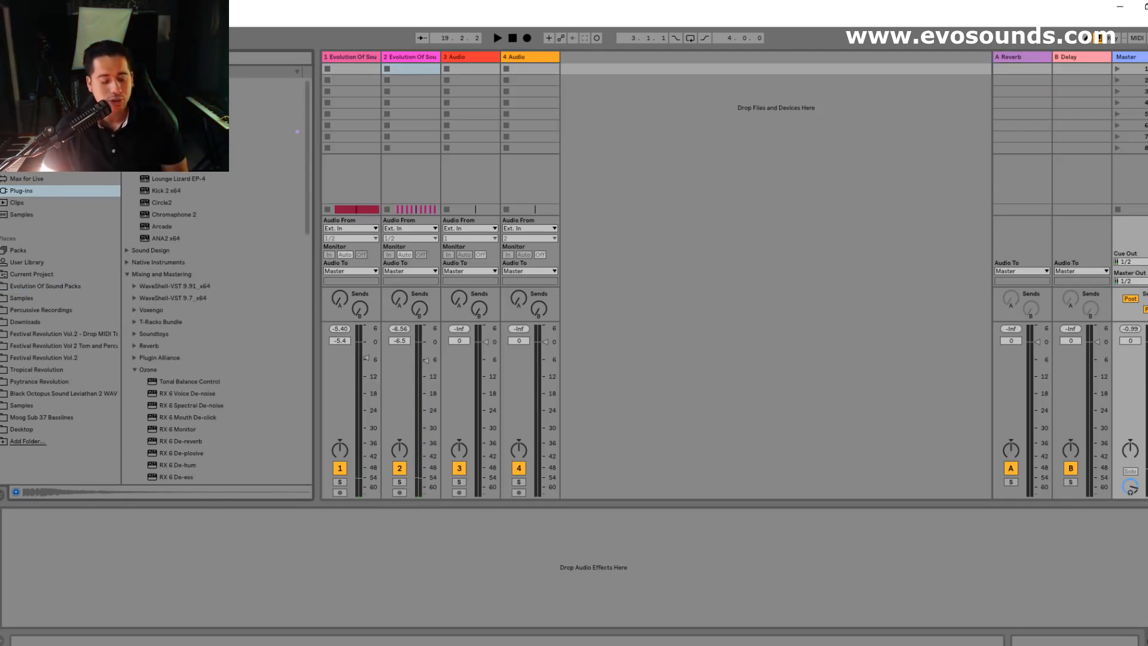
pyautogui.hotkey('ctrl', 'f')
pyautogui.write('oz')
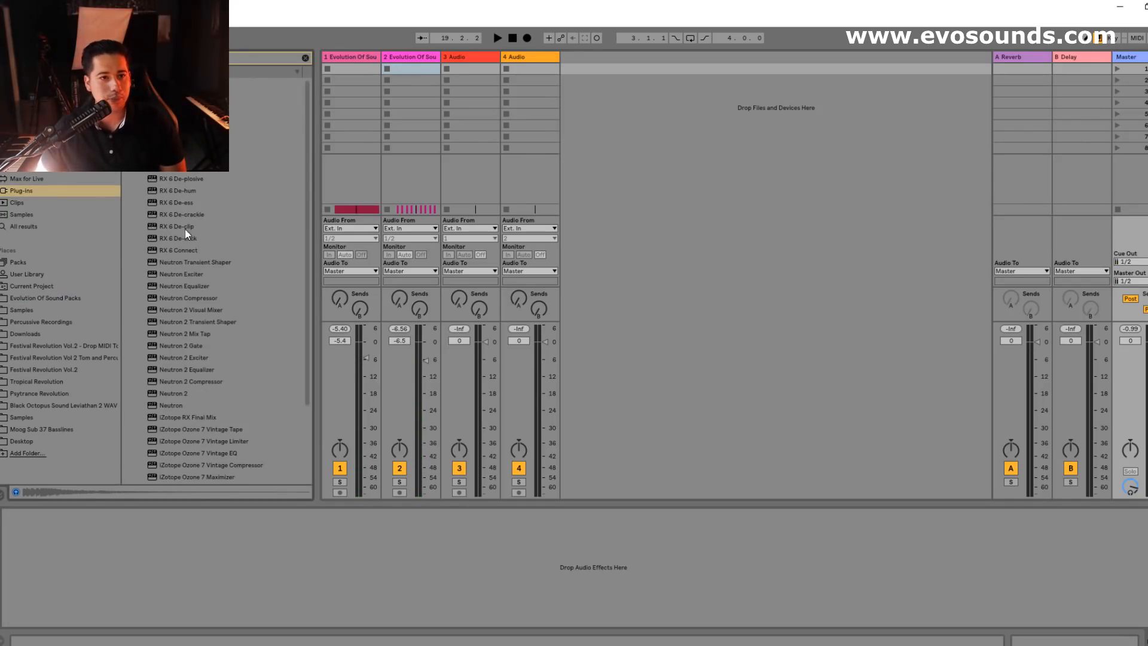
pyautogui.scroll(-3, 204, 264)
pyautogui.moveTo(200, 455); pyautogui.dragTo(376, 583)
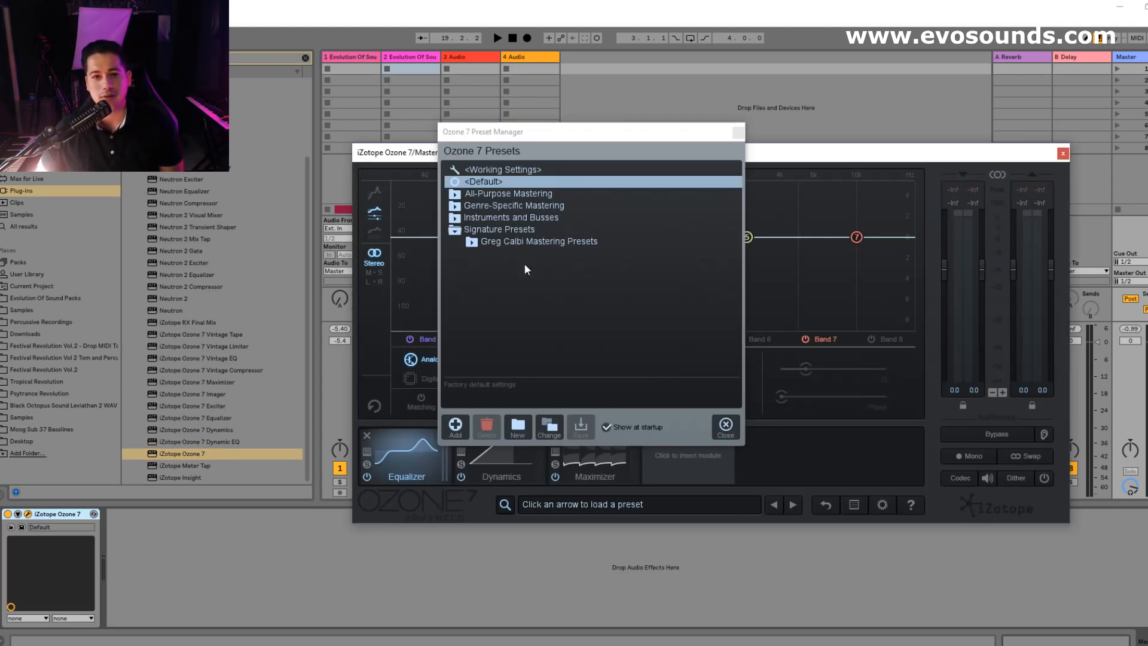
# - Load the High Detail Compressed signature preset in Ozone 7 and look through its modules before closing the plug-in window
pyautogui.click(485, 242)
pyautogui.click(508, 277)
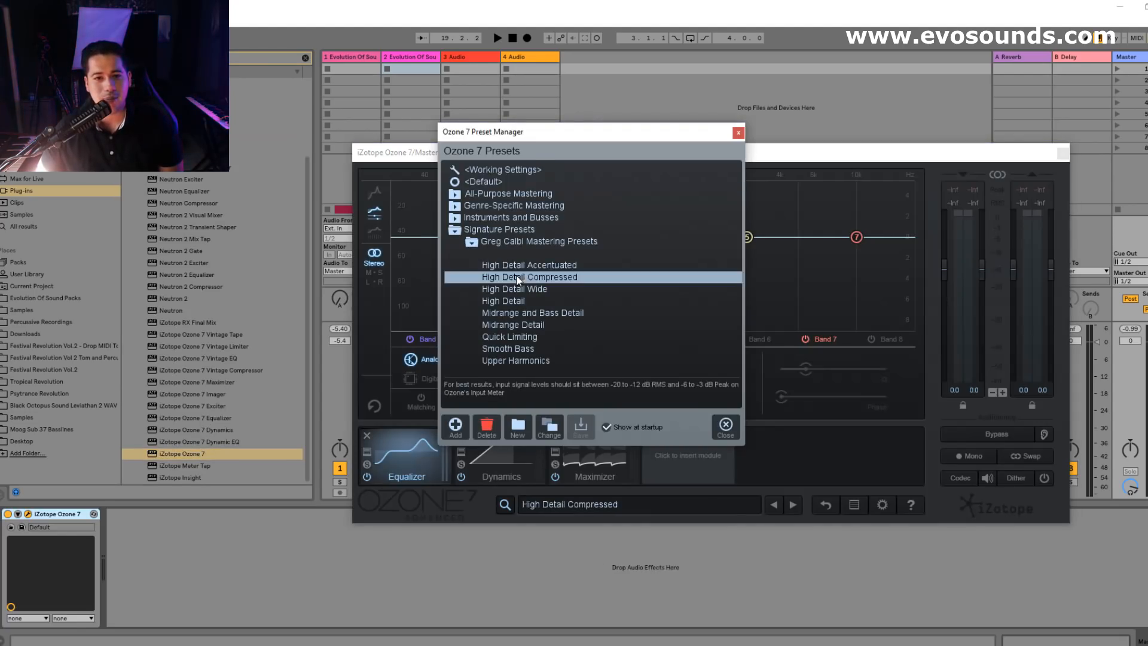
pyautogui.click(739, 132)
pyautogui.click(599, 468)
pyautogui.click(514, 465)
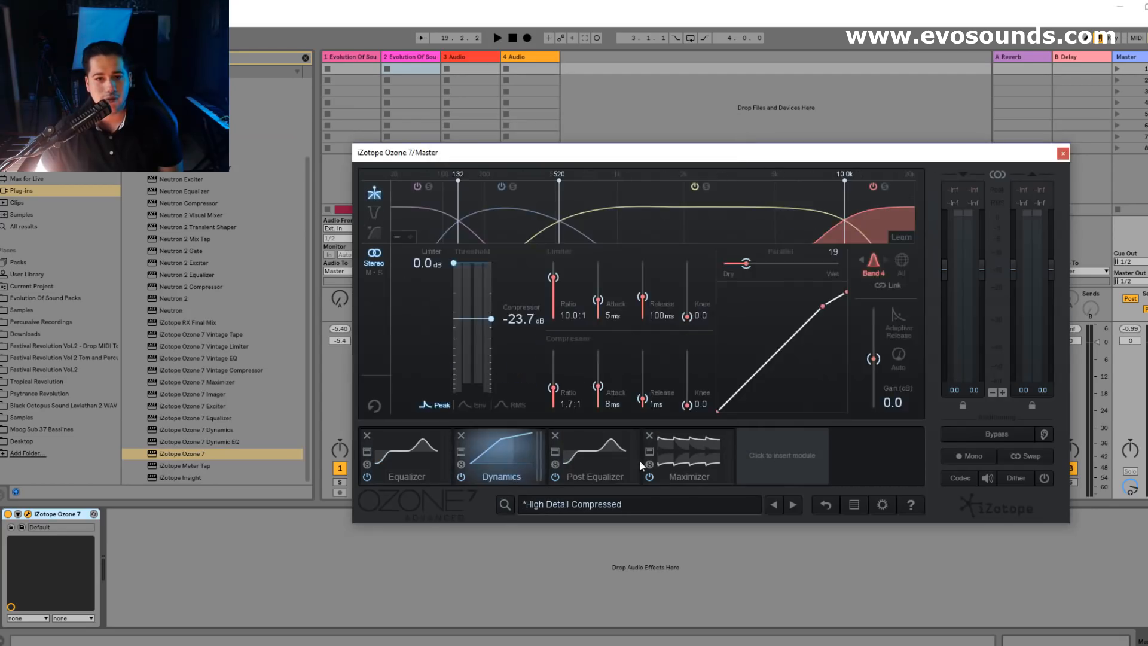
pyautogui.click(662, 463)
pyautogui.click(1062, 153)
# - Play the drums through Ozone 7 from bar 17, checking the mixer levels and the arrangement
pyautogui.press('space')
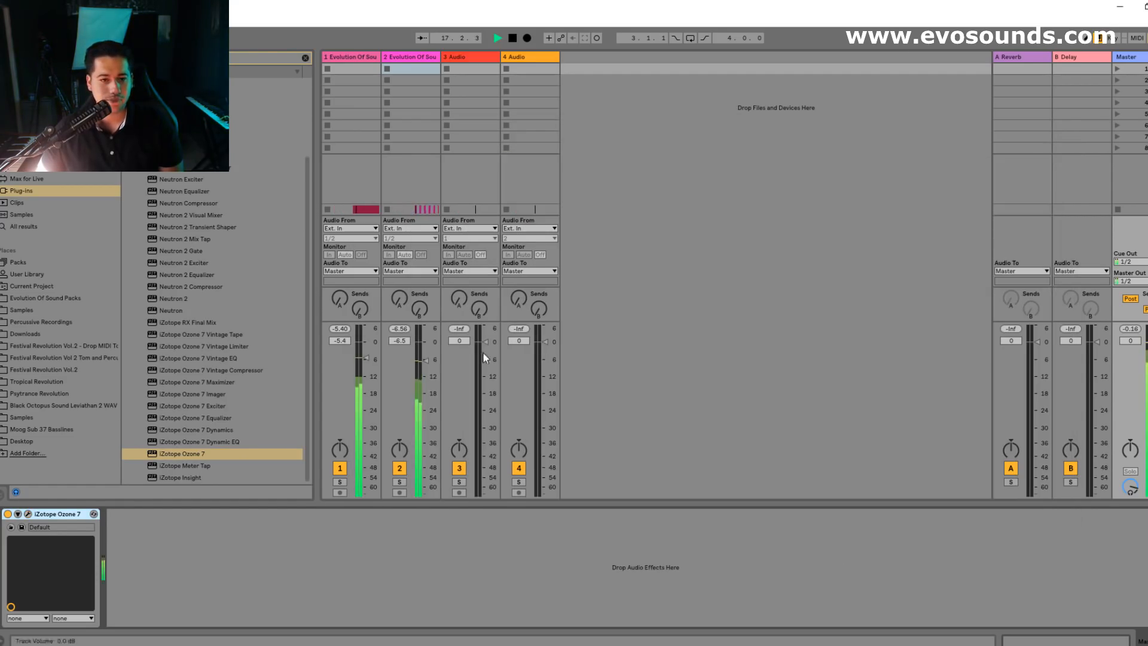
pyautogui.click(366, 357)
pyautogui.press('Tab')
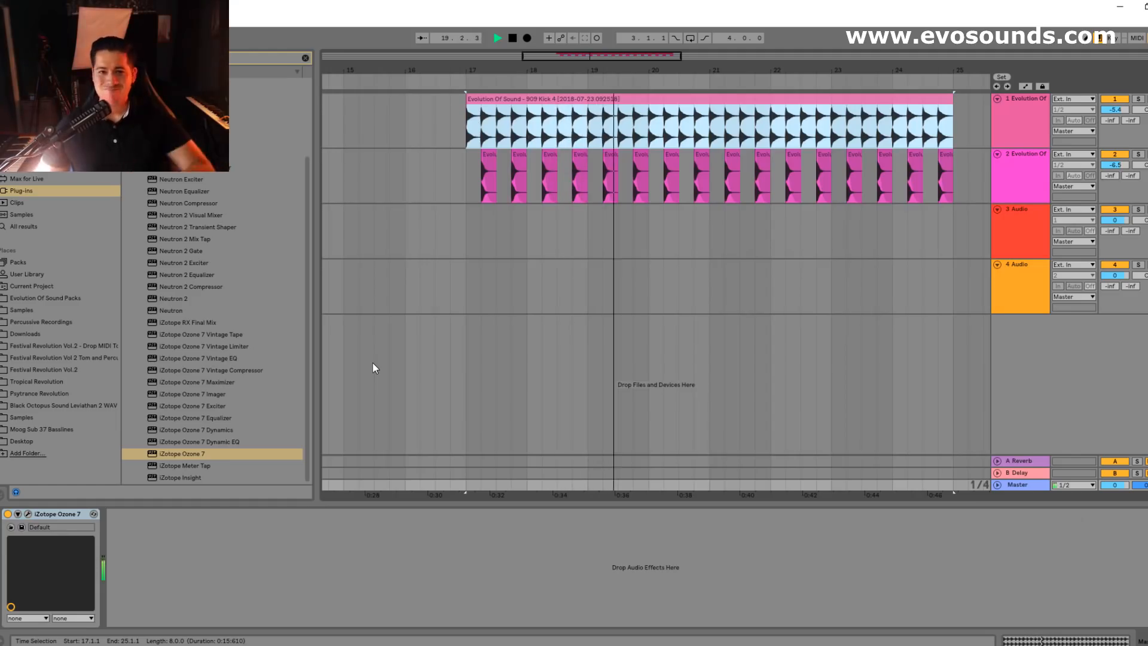
pyautogui.press('space')
# - Audition the 909 hats in Evolution Of Sound Packs and place 909 Hat 11 on track 3
pyautogui.click(54, 298)
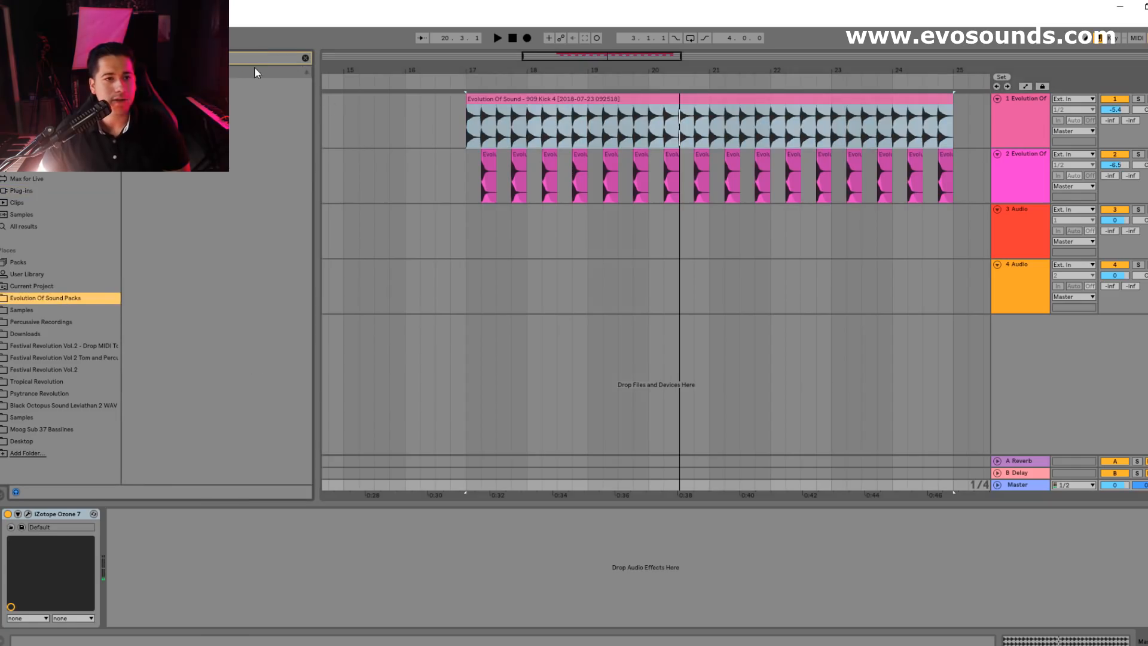
pyautogui.click(304, 59)
pyautogui.click(146, 286)
pyautogui.click(211, 190)
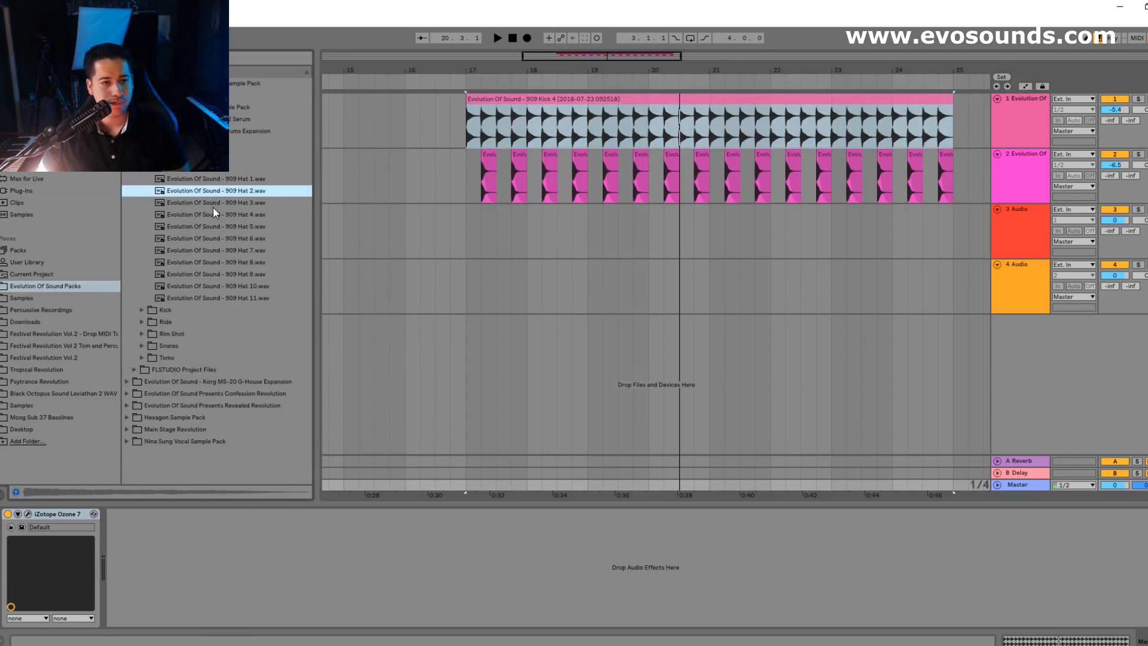
pyautogui.click(214, 204)
pyautogui.click(217, 216)
pyautogui.click(239, 287)
pyautogui.click(239, 298)
pyautogui.click(239, 275)
pyautogui.moveTo(242, 298); pyautogui.dragTo(524, 231)
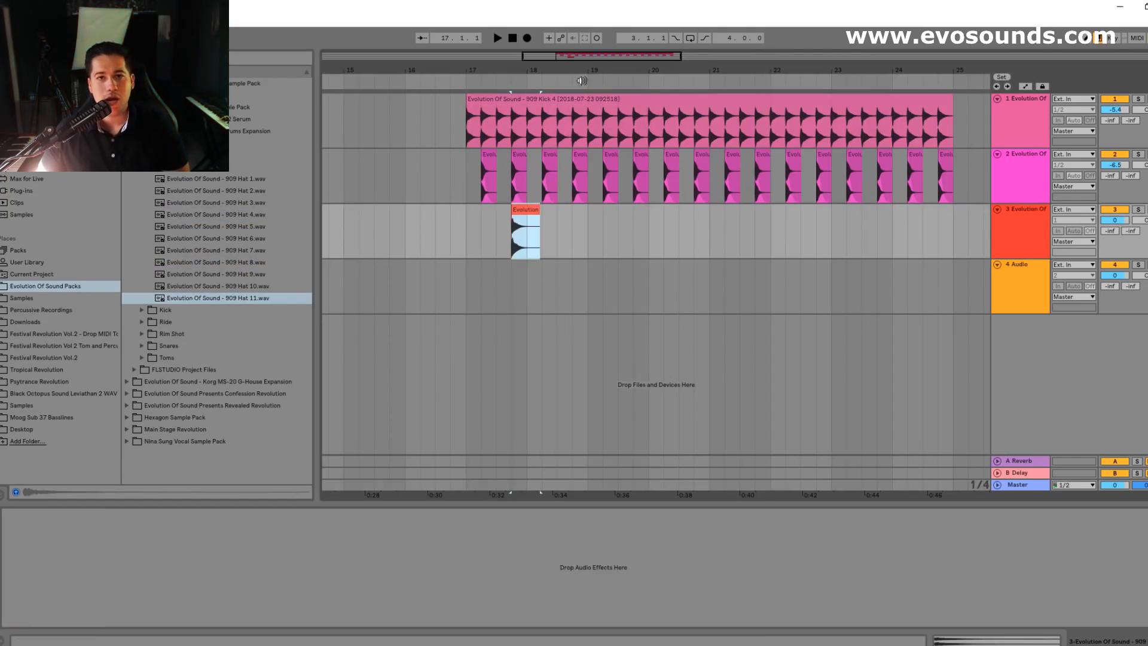
# - Fit the hat clip on the off-beat between 17.1.3 and 17.2.1, and lower the hat track to -8.8 dB during playback
pyautogui.moveTo(526, 70); pyautogui.dragTo(557, 78)
pyautogui.moveTo(619, 211); pyautogui.dragTo(507, 215)
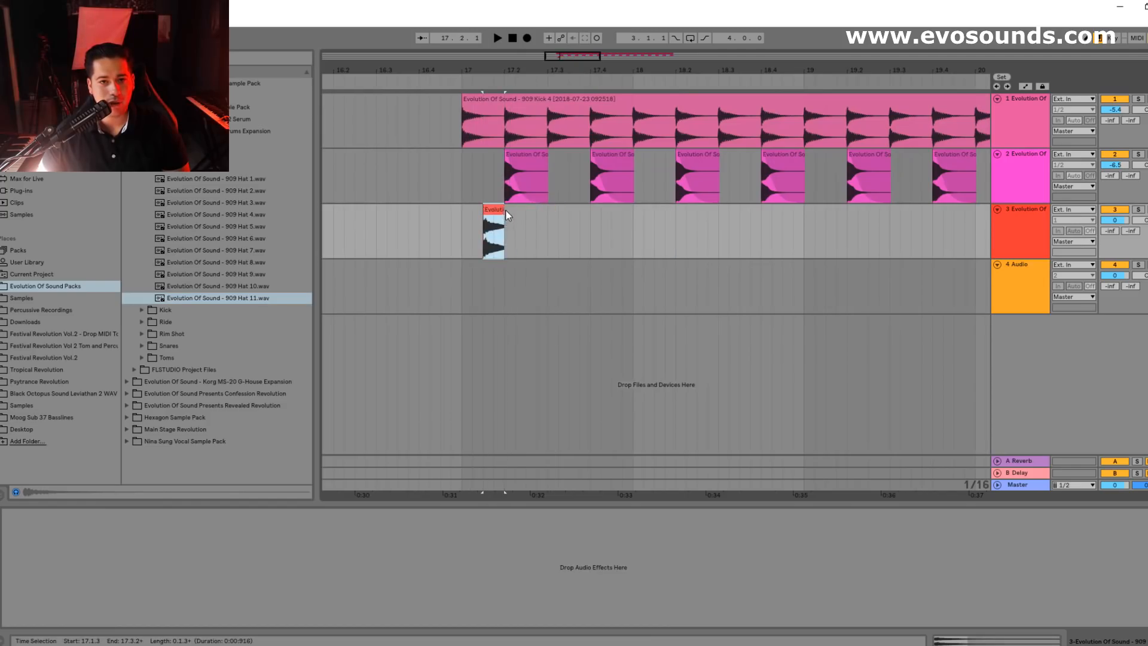
pyautogui.click(463, 223)
pyautogui.press('space')
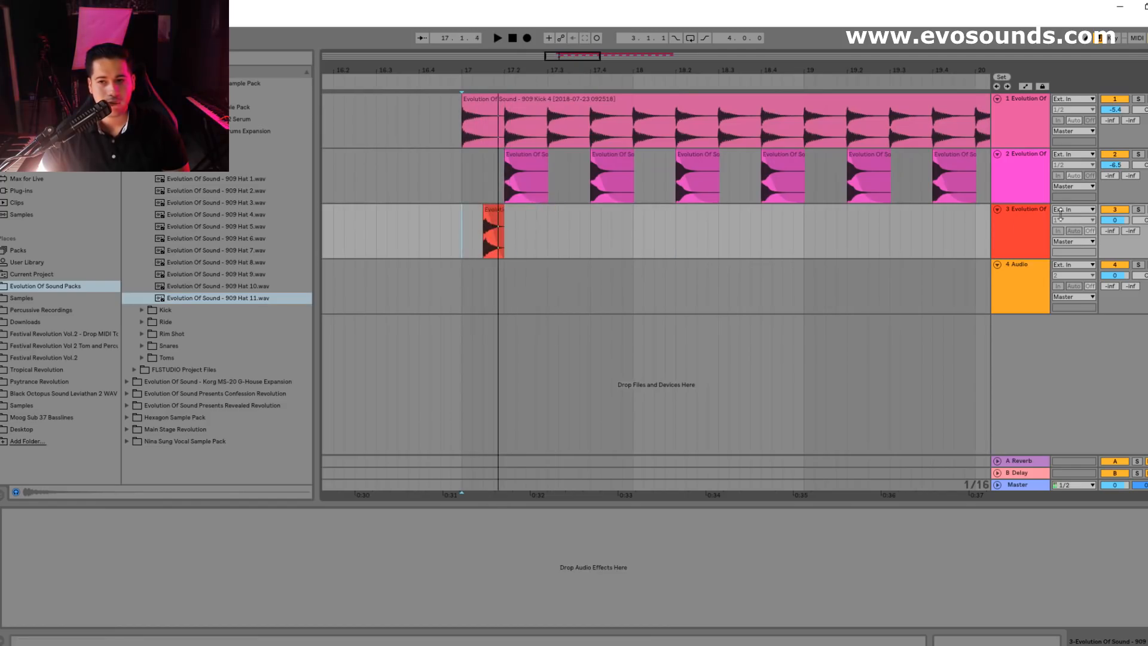
pyautogui.moveTo(1117, 221); pyautogui.dragTo(1117, 241)
pyautogui.press('space')
pyautogui.press('space')
# - Duplicate the first beat of track 3 three times to fill bar 17 with off-beat hats, and play it
pyautogui.moveTo(507, 239); pyautogui.dragTo(462, 227)
pyautogui.hotkey('ctrl', 'd')
pyautogui.hotkey('ctrl', 'd')
pyautogui.hotkey('ctrl', 'd')
pyautogui.press('space')
pyautogui.click(634, 230)
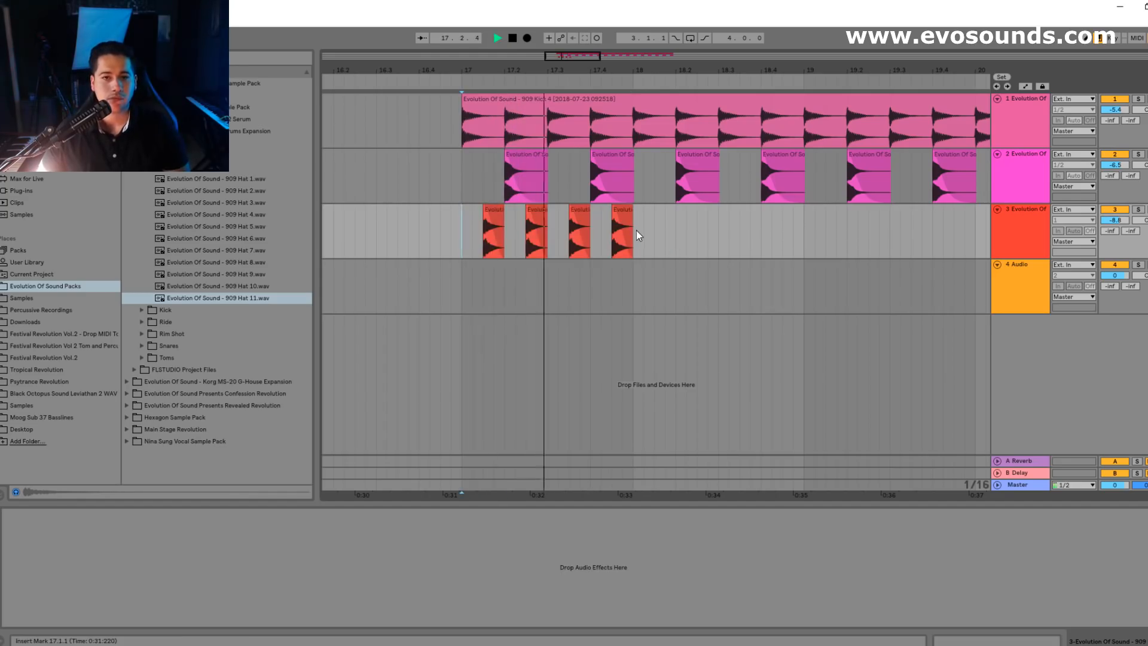
pyautogui.press('space')
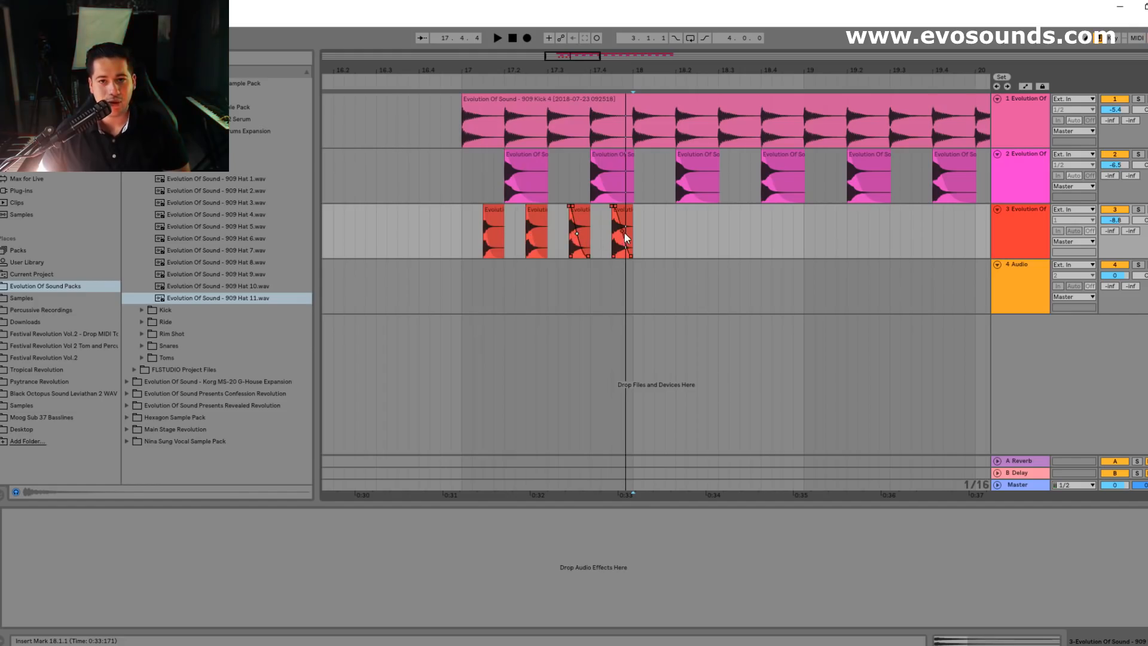
# - Repeat the one-bar hat pattern through bar 24 and play the full drum pattern from bar 17
pyautogui.moveTo(628, 237); pyautogui.dragTo(462, 230)
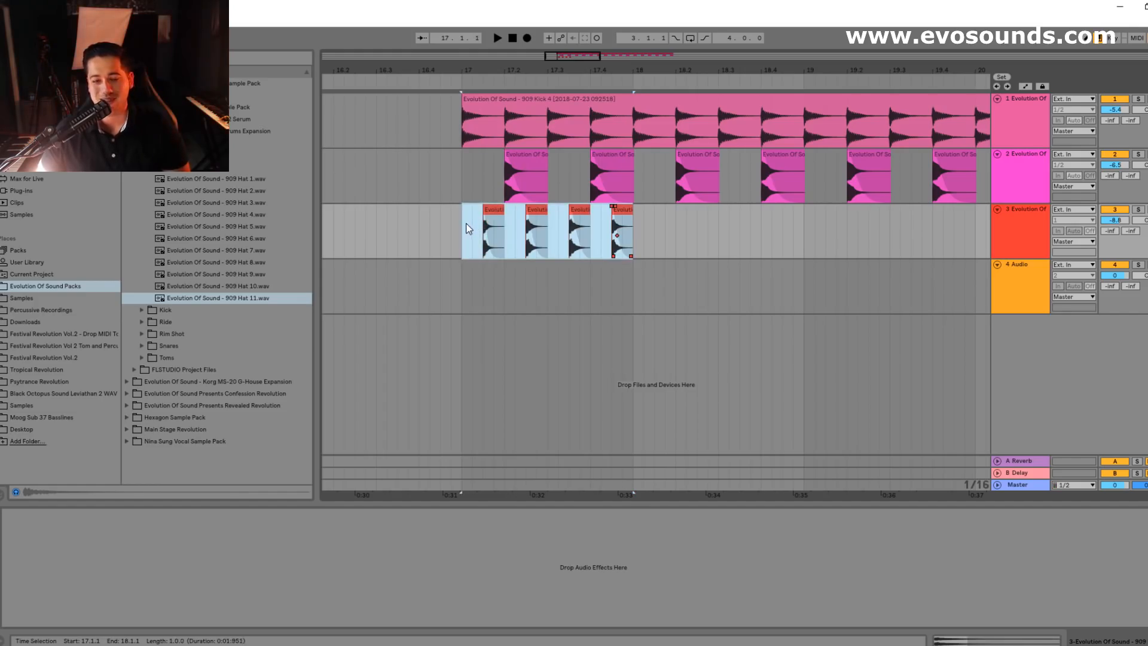
pyautogui.hotkey('ctrl', 'd')
pyautogui.hotkey('ctrl', 'd')
pyautogui.hotkey('ctrl', 'd')
pyautogui.press('-')
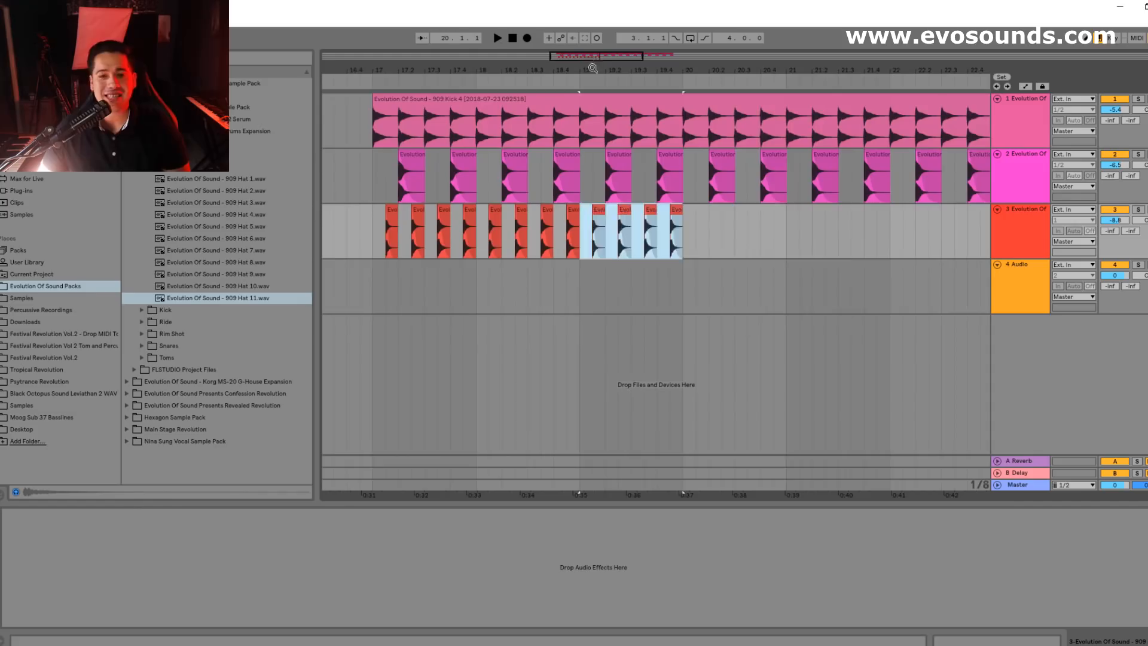
pyautogui.hotkey('ctrl', 'd')
pyautogui.hotkey('ctrl', 'd')
pyautogui.hotkey('ctrl', 'd')
pyautogui.hotkey('ctrl', 'd')
pyautogui.press('-')
pyautogui.hotkey('ctrl', 'd')
pyautogui.click(542, 224)
pyautogui.press('space')
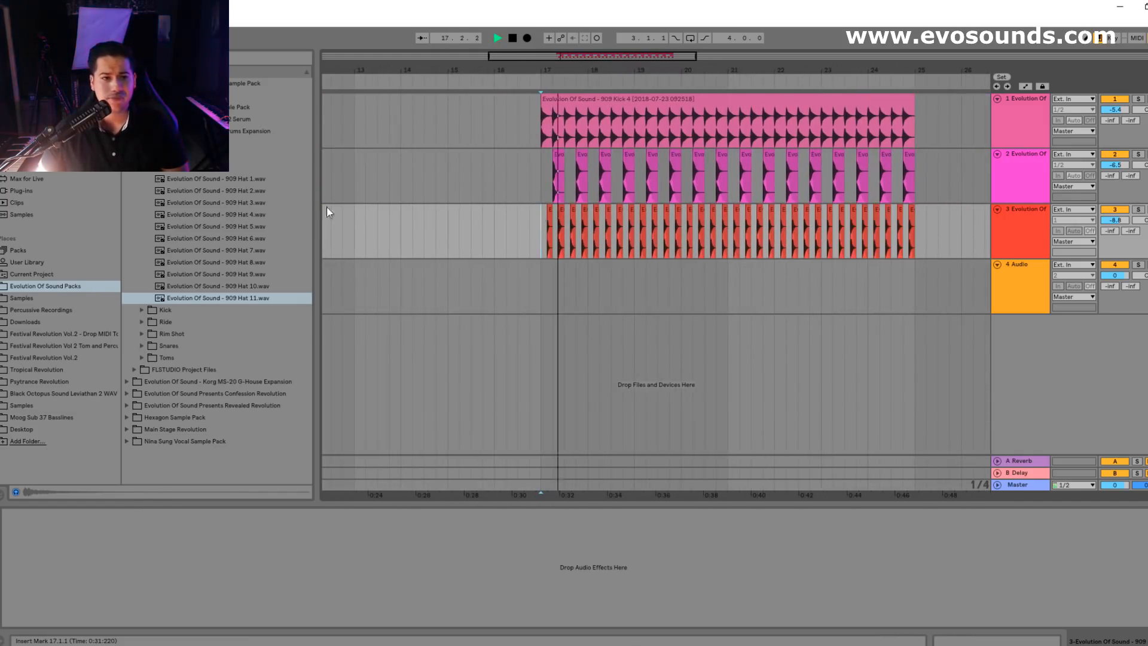
# - Find the SPAN analyzer plug-in and load it on the master track after Ozone 7
pyautogui.click(30, 190)
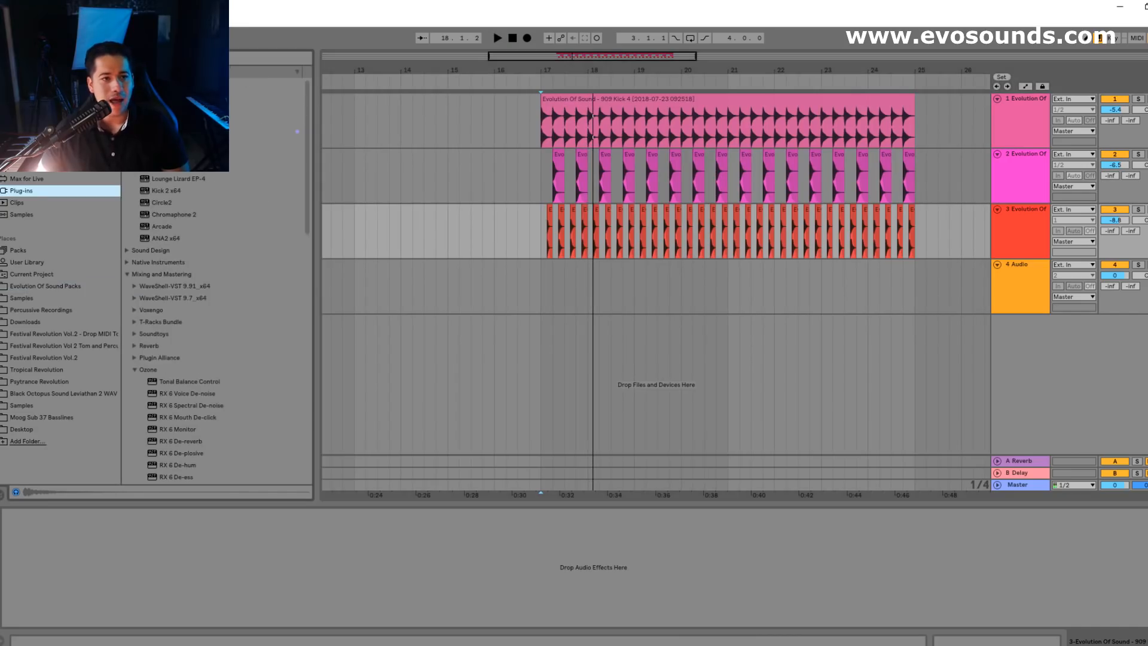
pyautogui.click(248, 59)
pyautogui.write('serum')
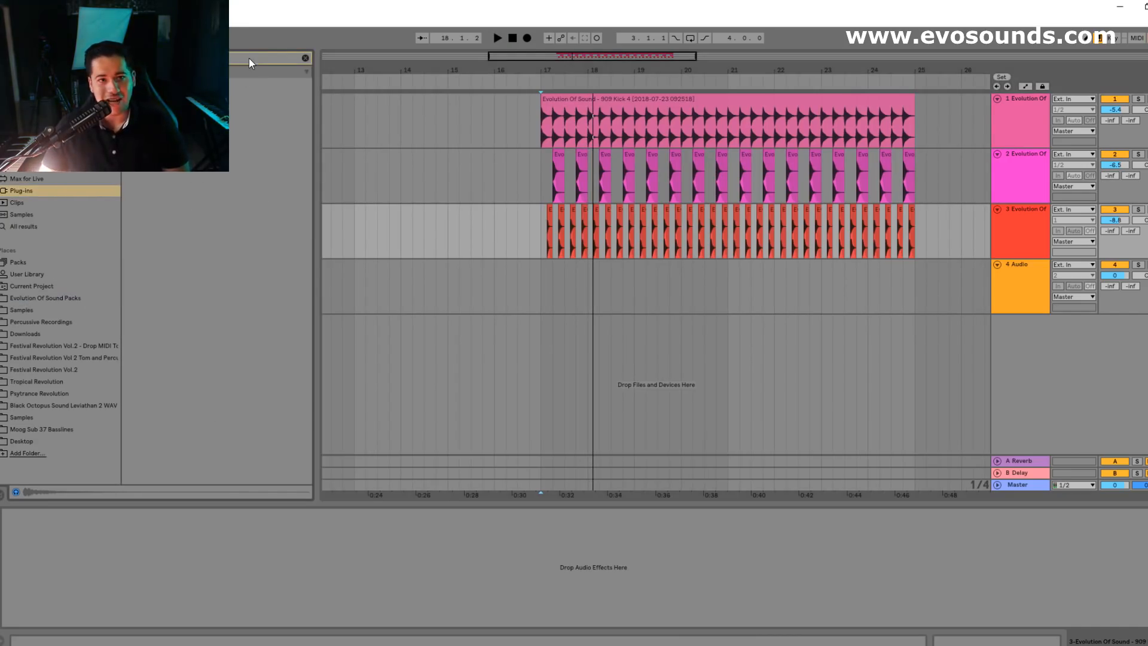
pyautogui.press('Down')
pyautogui.press('Tab')
pyautogui.moveTo(180, 108); pyautogui.dragTo(1133, 68)
pyautogui.press('Tab')
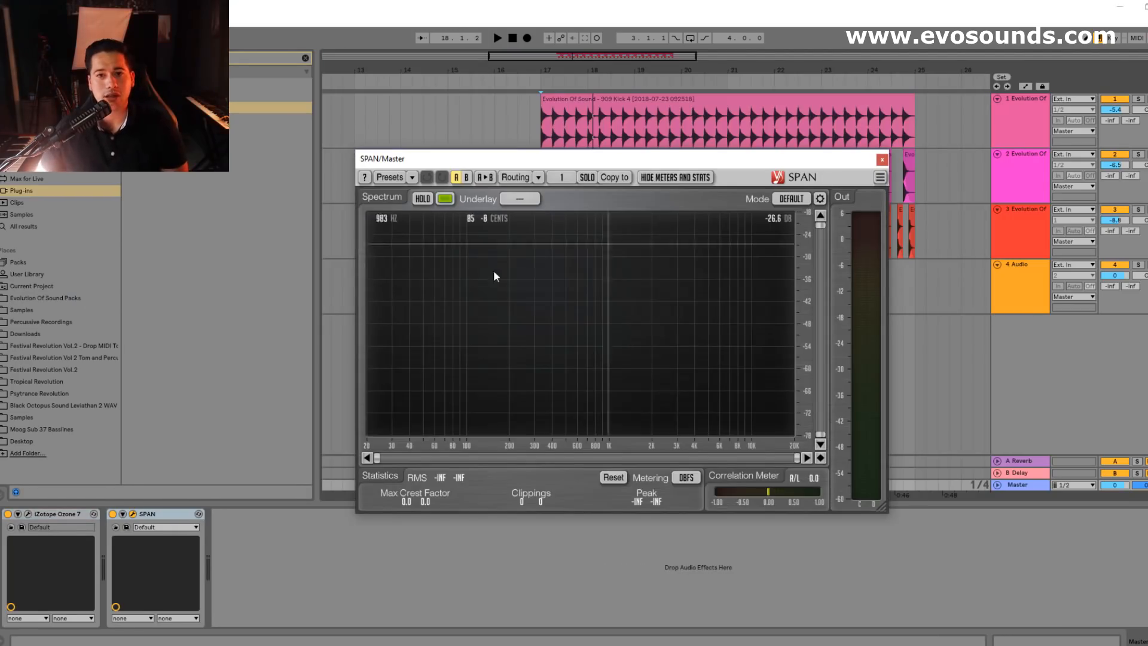
# - Play the drums from bar 17 to inspect their frequency spectrum in SPAN, and close the analyzer window
pyautogui.press('space')
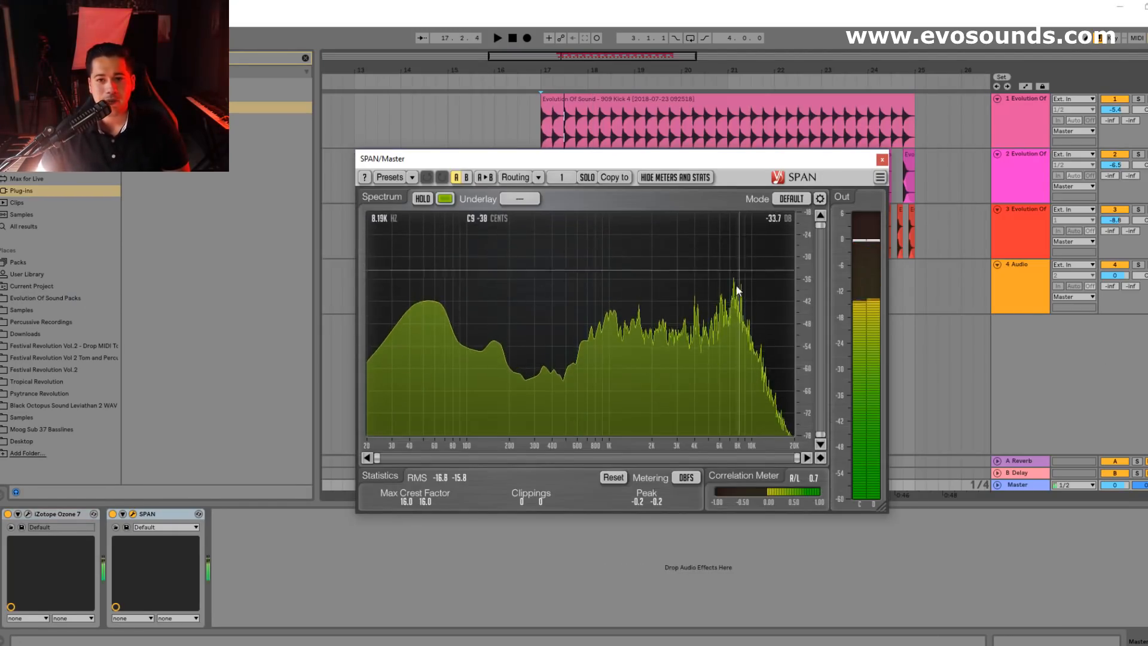
pyautogui.press('space')
pyautogui.press('space')
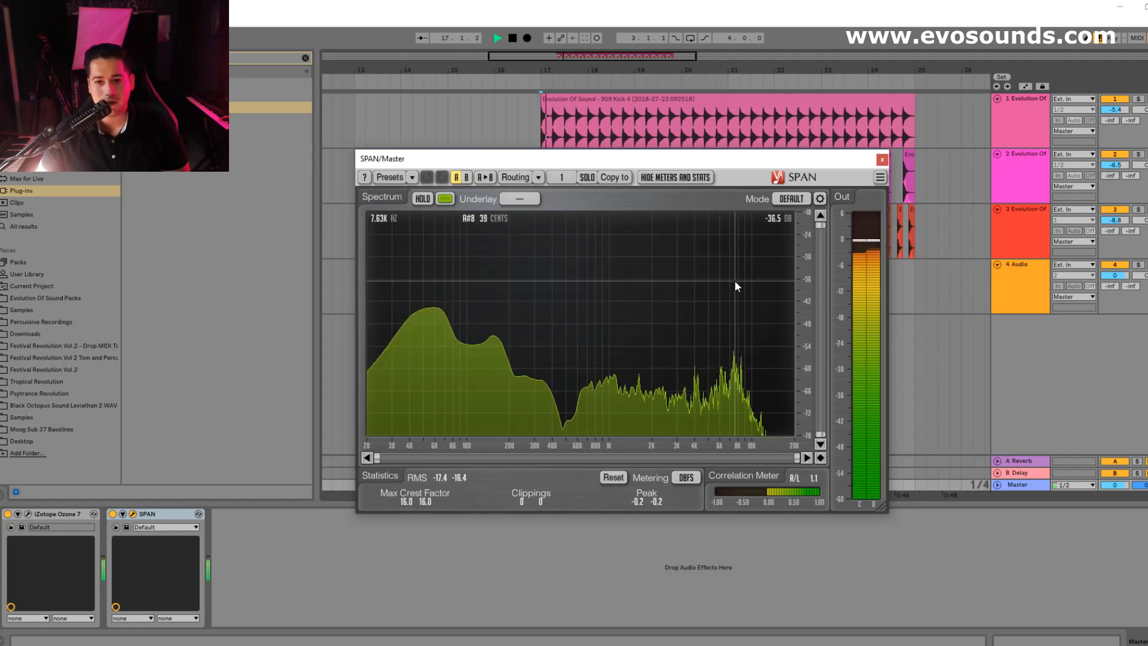
pyautogui.press('space')
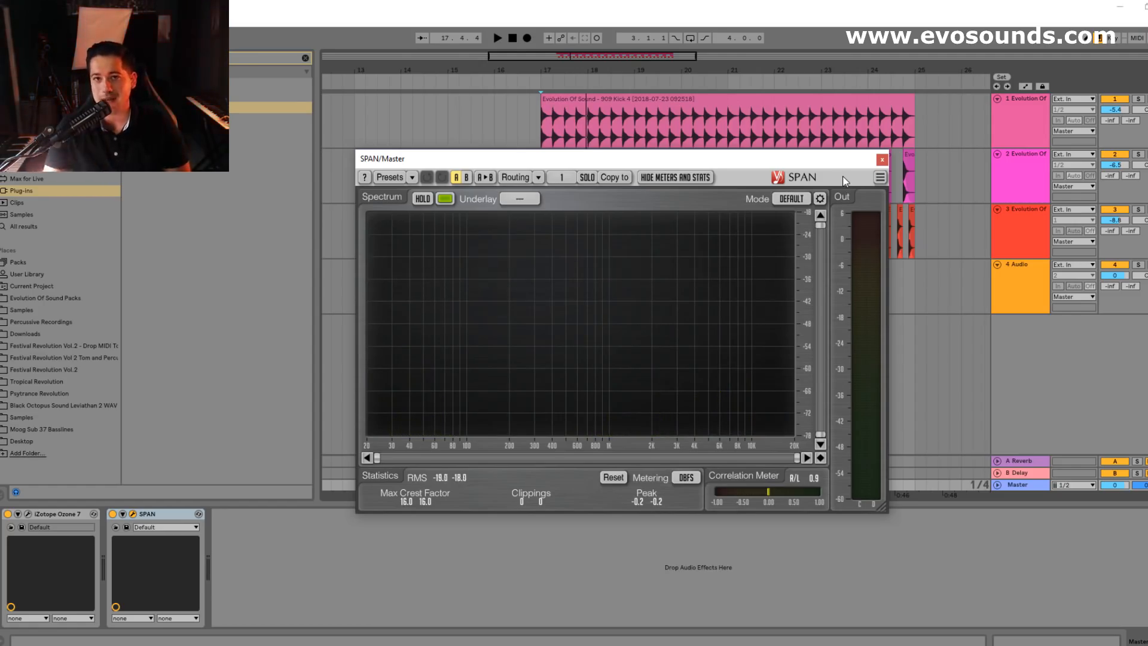
pyautogui.click(880, 159)
# - Play the drum pattern and lower the hat track volume to -10.7 dB
pyautogui.press('space')
pyautogui.scroll(-2, 1116, 220)
pyautogui.click(1013, 228)
pyautogui.press('space')
# - Find the C4 Stereo multiband plug-in, load it on the 909 Hat 11 track, and close its window
pyautogui.click(42, 188)
pyautogui.click(304, 58)
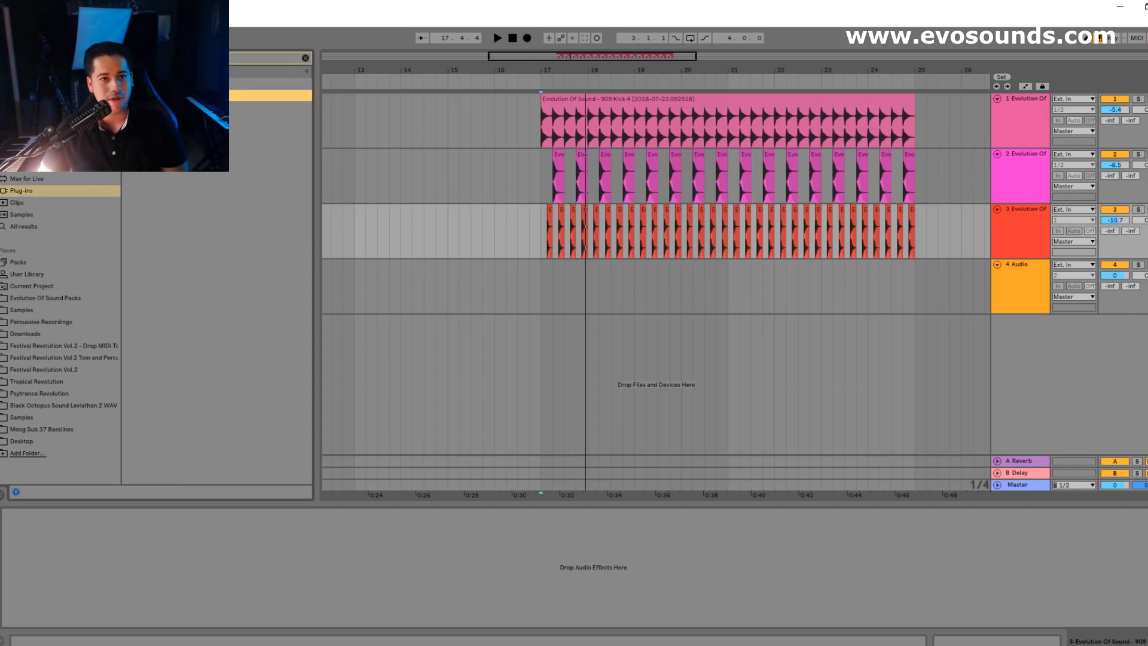
pyautogui.moveTo(239, 107); pyautogui.dragTo(236, 123)
pyautogui.moveTo(1014, 214); pyautogui.dragTo(1014, 214)
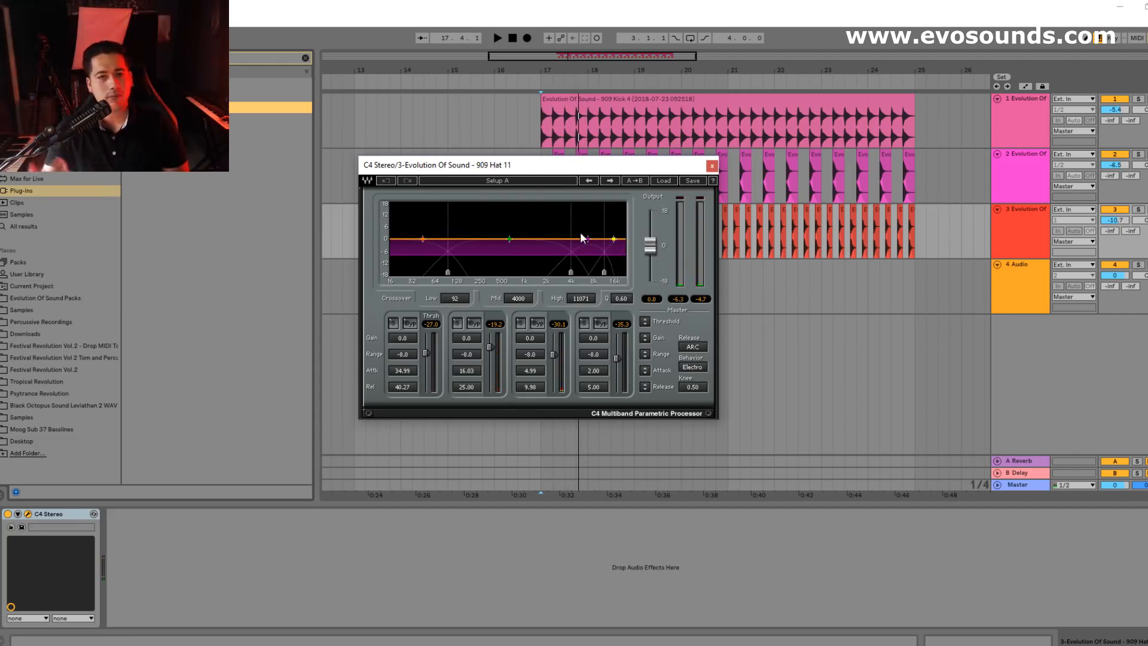
pyautogui.click(711, 167)
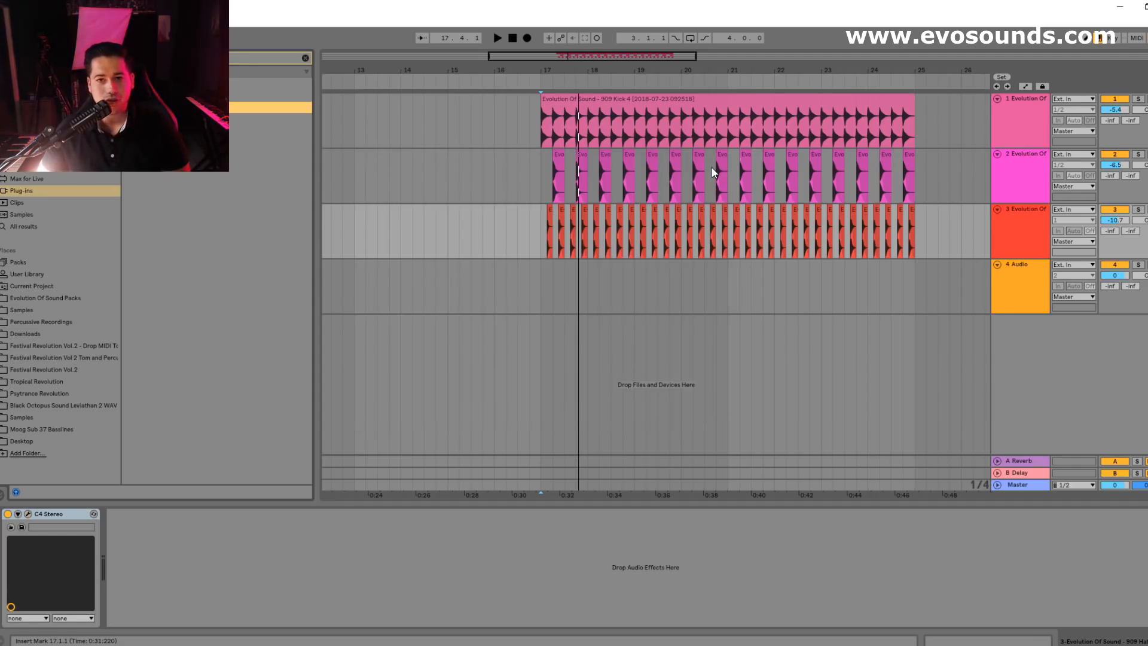
# - Set the hat track volume to -9.2 dB while the drum pattern plays from bar 17
pyautogui.press('space')
pyautogui.press('Tab')
pyautogui.moveTo(484, 373); pyautogui.dragTo(487, 368)
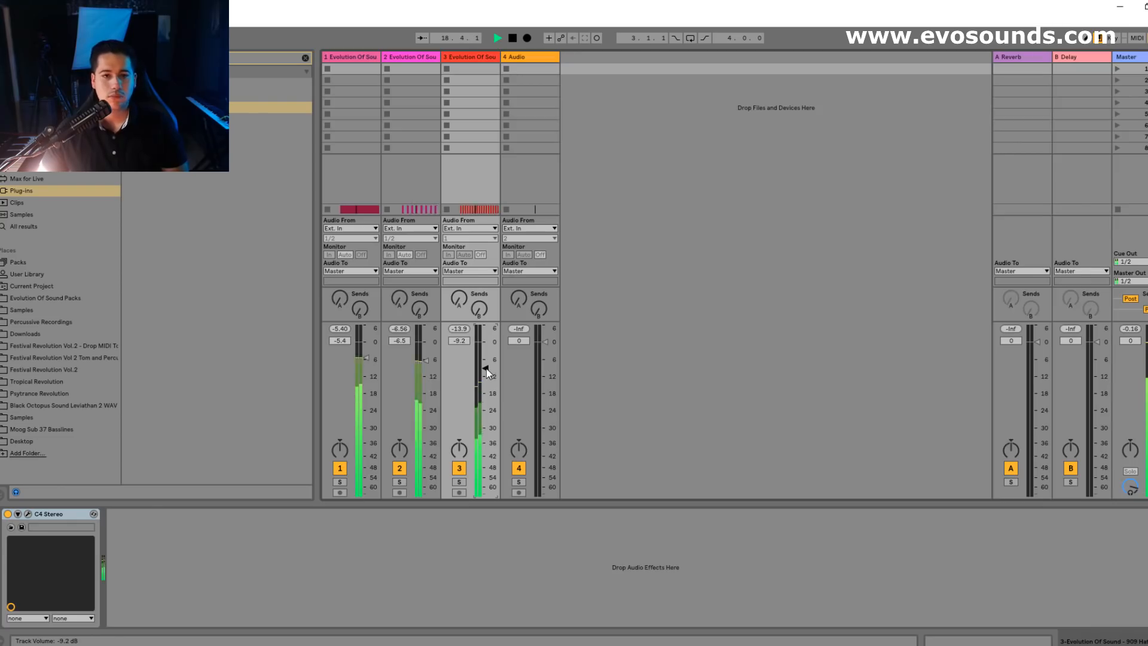
pyautogui.press('Tab')
pyautogui.press('space')
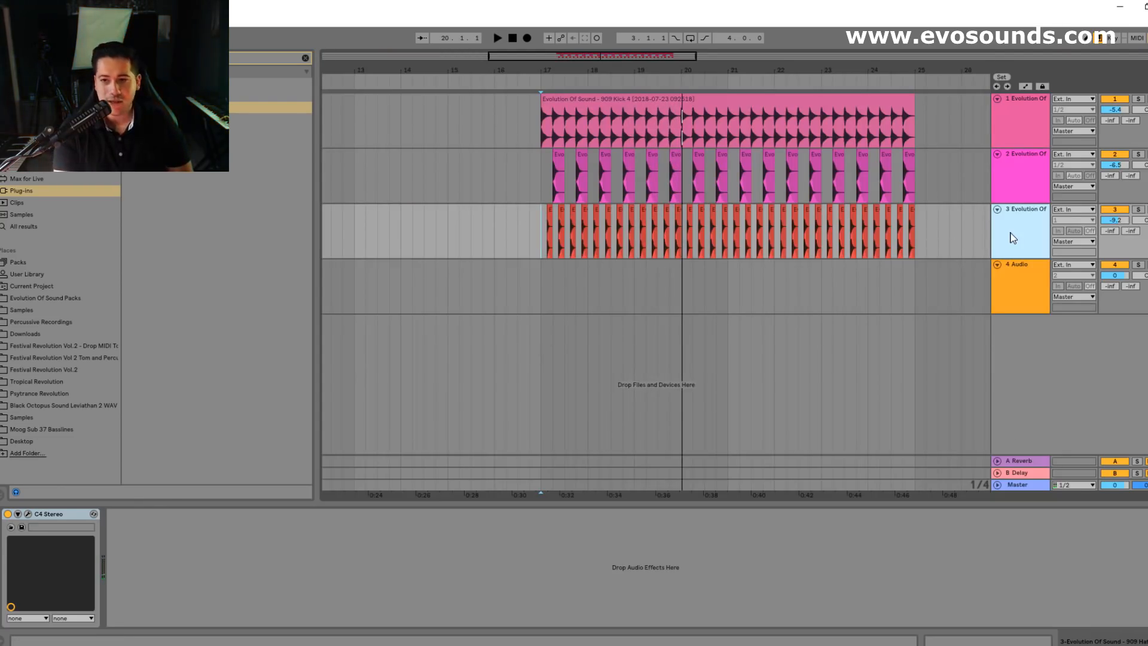
# - Insert a MIDI track named bass below the hat track and load an empty Sampler on it
pyautogui.hotkey('ctrl', 'shift', 't')
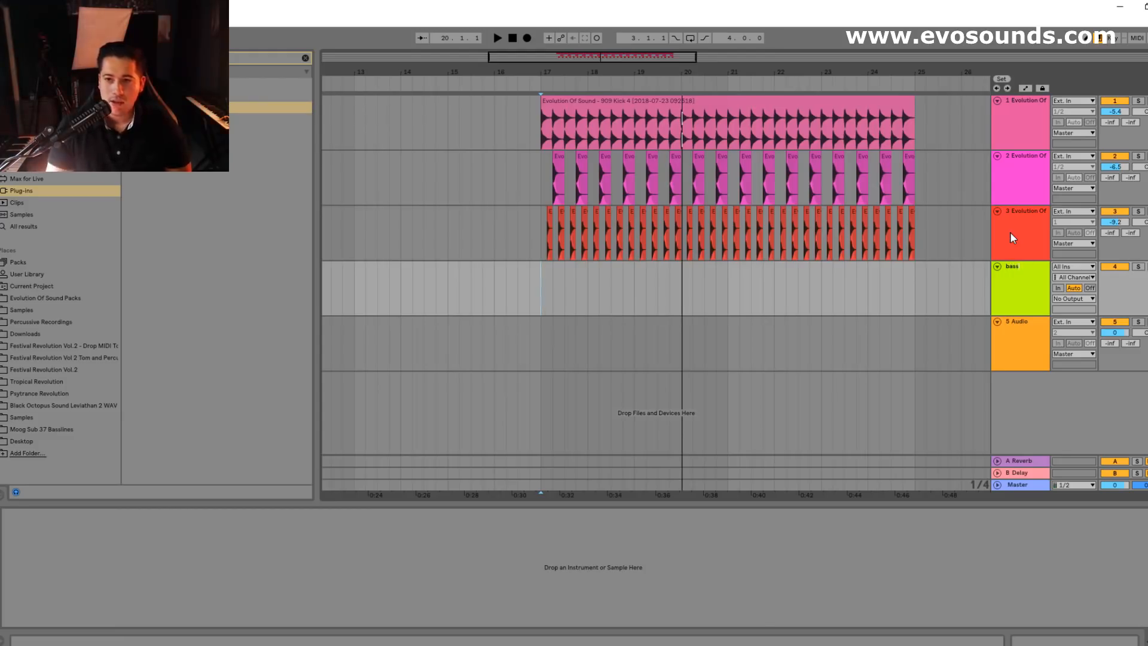
pyautogui.click(264, 68)
pyautogui.click(305, 58)
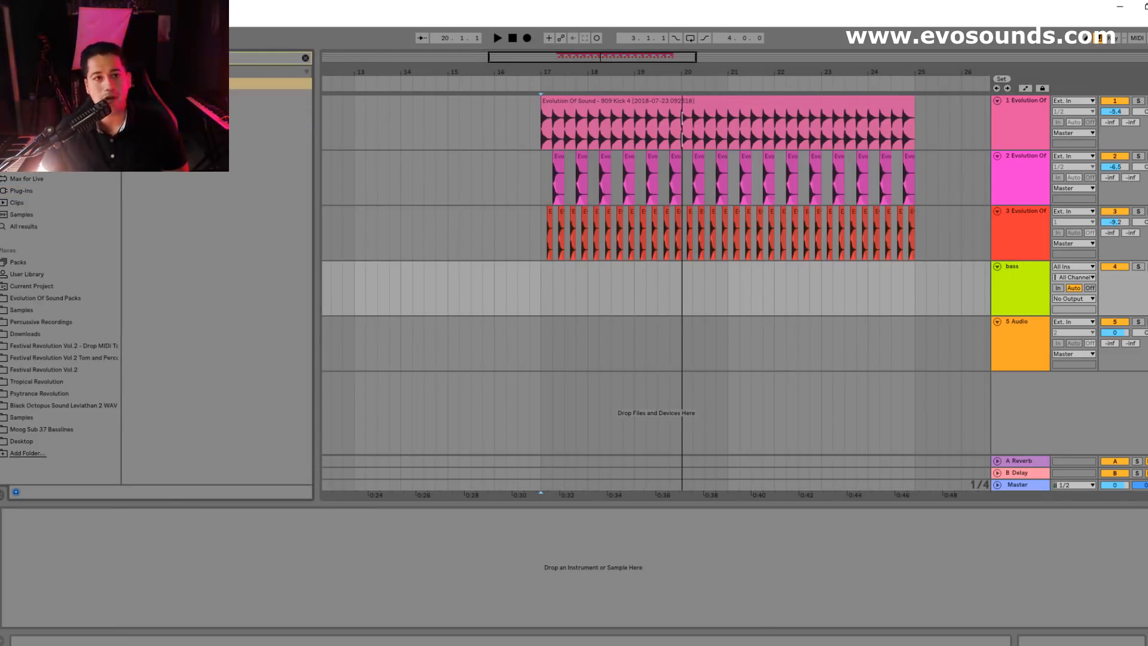
pyautogui.moveTo(281, 84); pyautogui.dragTo(1125, 329)
pyautogui.moveTo(1028, 297); pyautogui.dragTo(1028, 297)
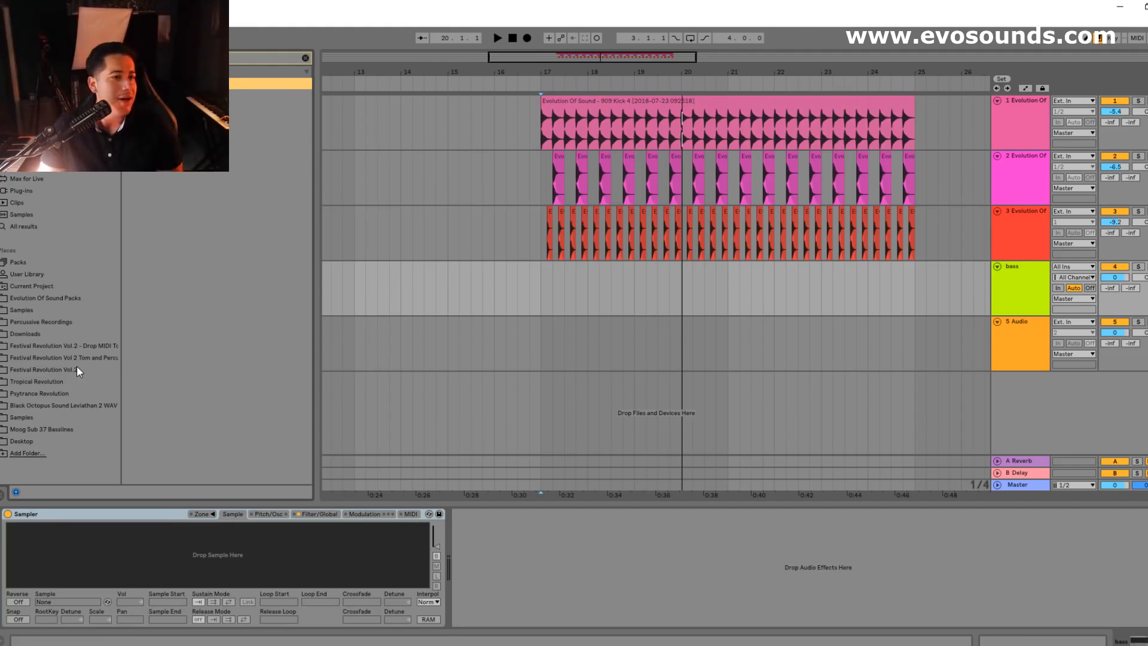
# - Clear the browser search and open the 909 Toms folder in Evolution Of Sound Packs
pyautogui.click(63, 302)
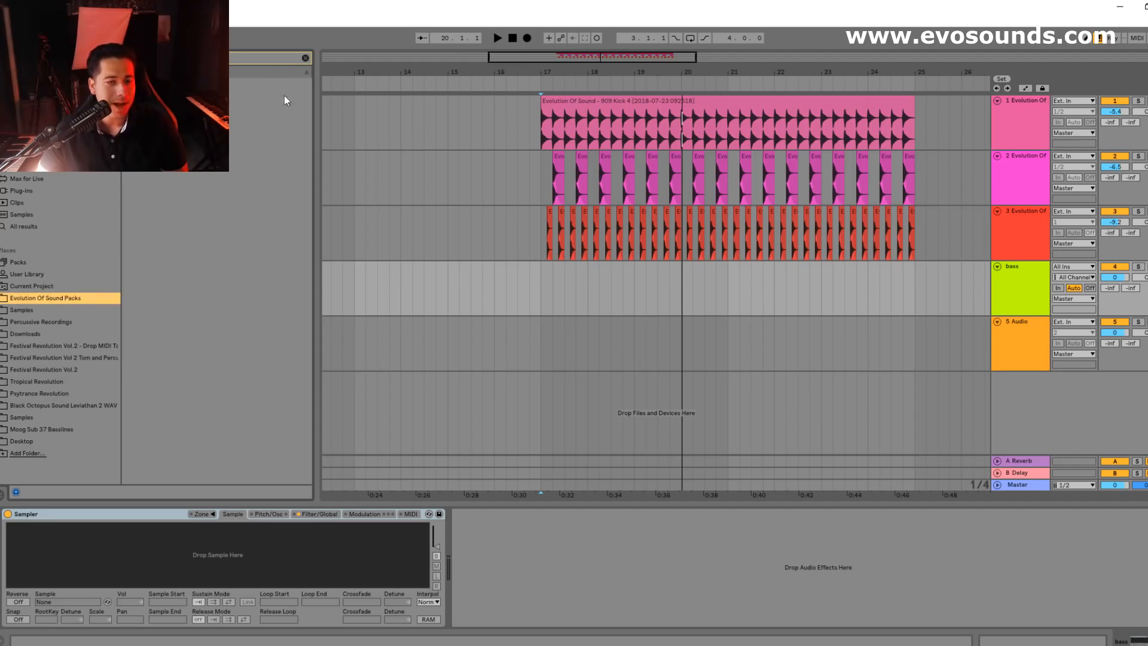
pyautogui.click(305, 58)
pyautogui.click(171, 262)
pyautogui.click(143, 168)
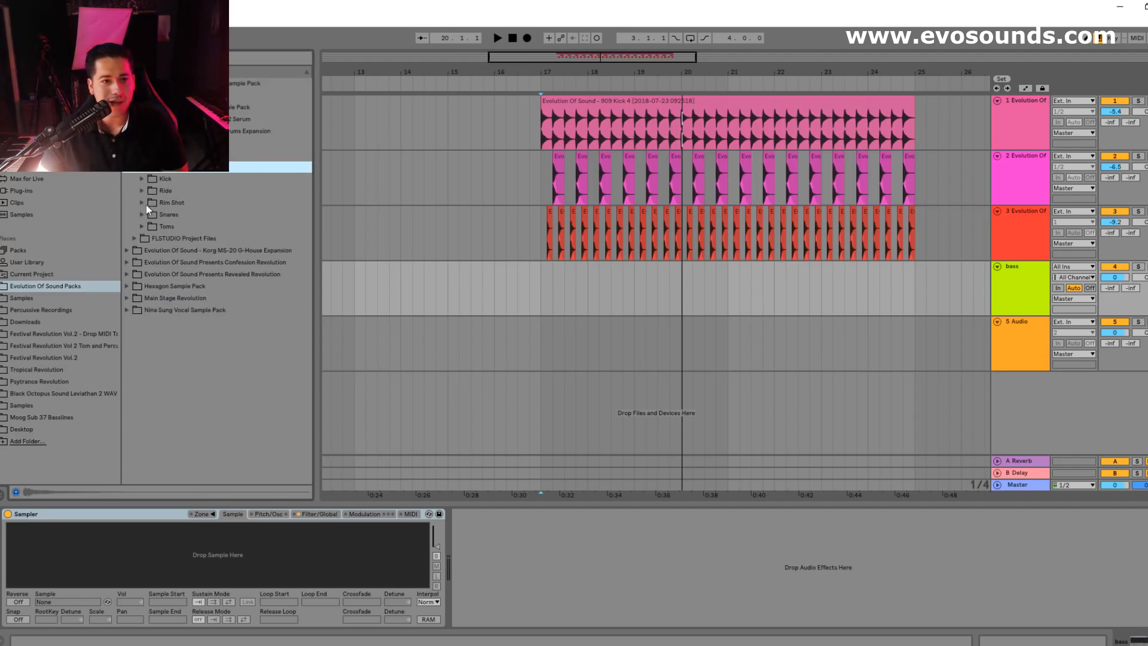
pyautogui.click(141, 226)
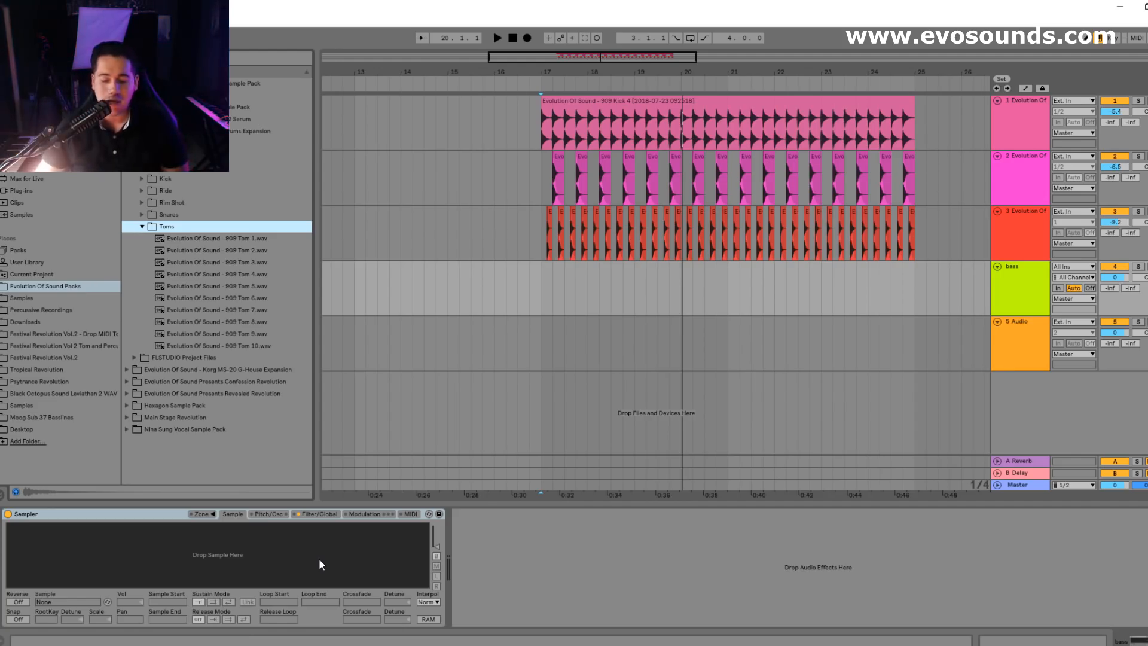
# - Audition the 909 tom samples and load 909 Tom 1 into the Sampler on the bass track
pyautogui.click(250, 310)
pyautogui.click(249, 295)
pyautogui.click(252, 287)
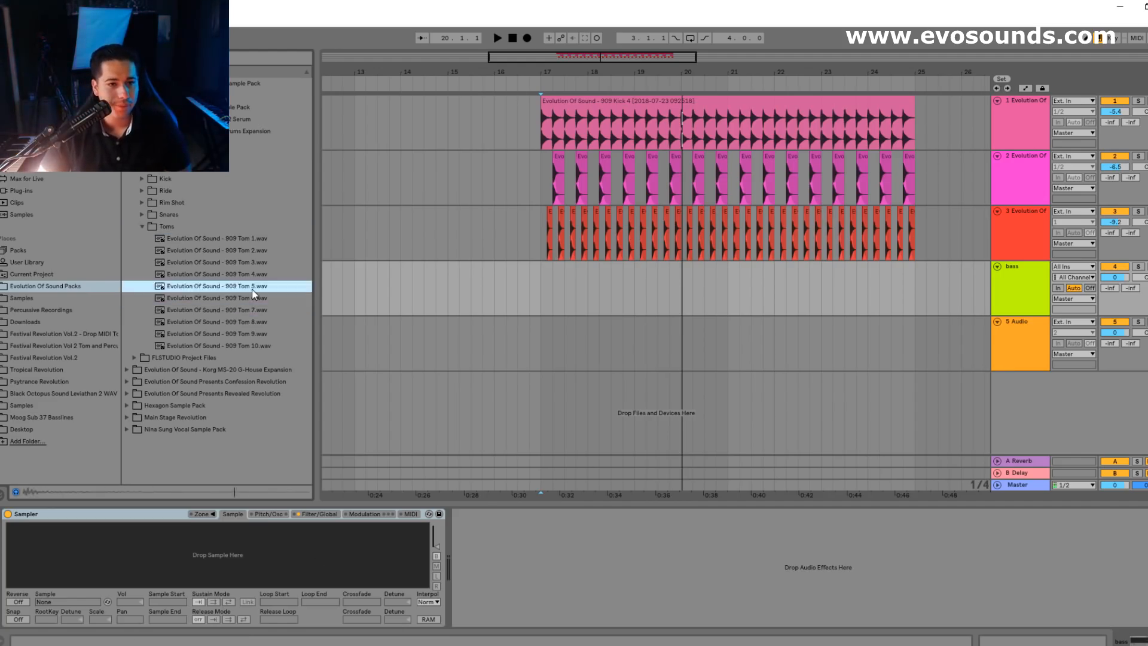
pyautogui.click(250, 273)
pyautogui.click(252, 263)
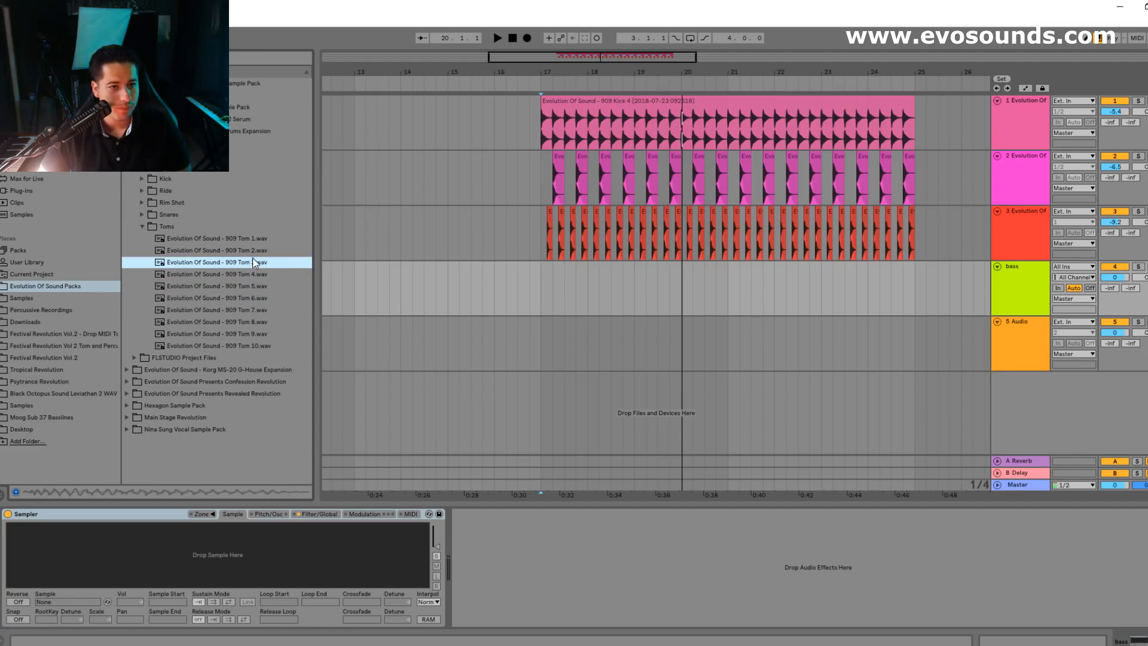
pyautogui.click(254, 252)
pyautogui.click(254, 240)
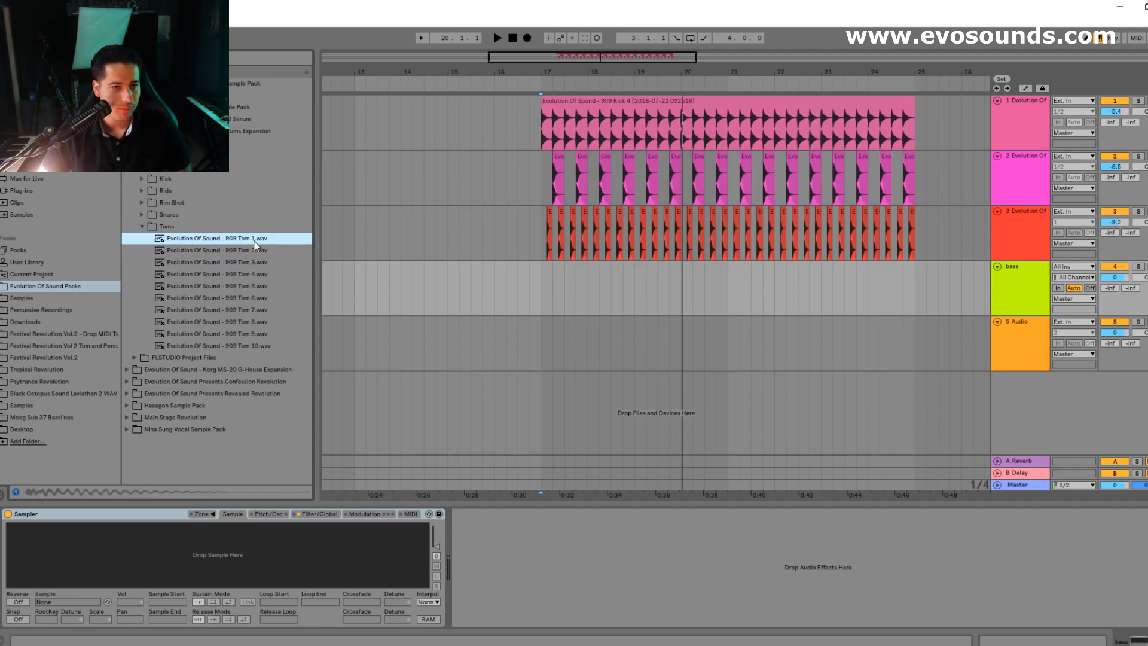
pyautogui.doubleClick(223, 240)
pyautogui.press('space')
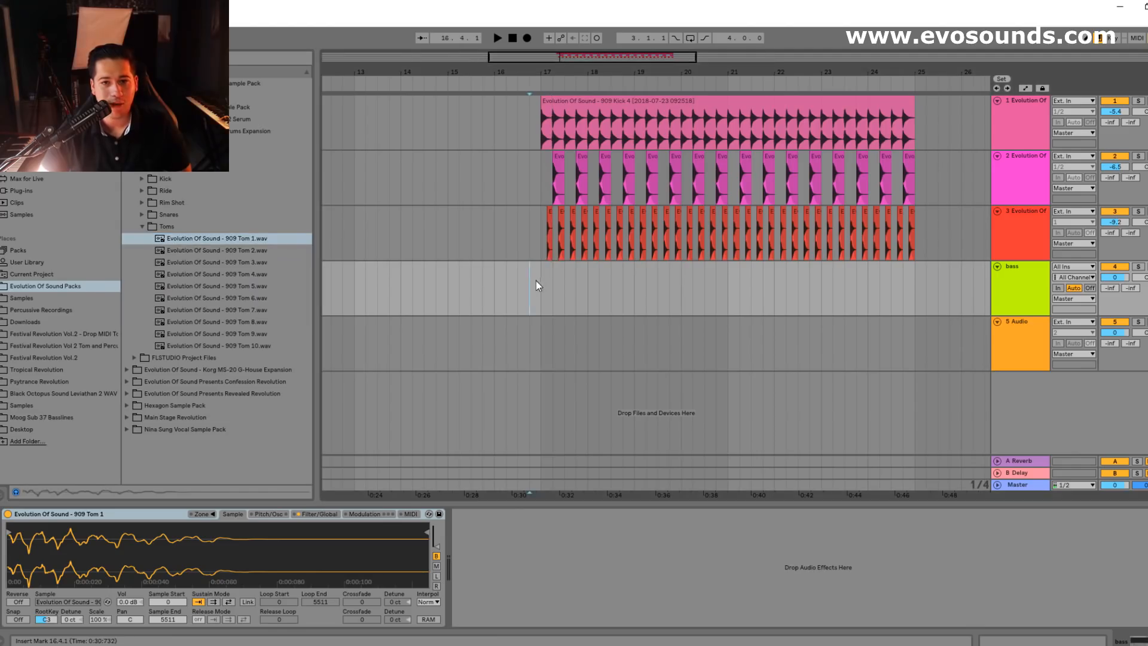
# - Create a four-bar MIDI clip at bar 17 on the bass track with a two-sixteenth C2 note at 1.1.3
pyautogui.moveTo(536, 281); pyautogui.dragTo(701, 282)
pyautogui.hotkey('ctrl', 'shift', 'm')
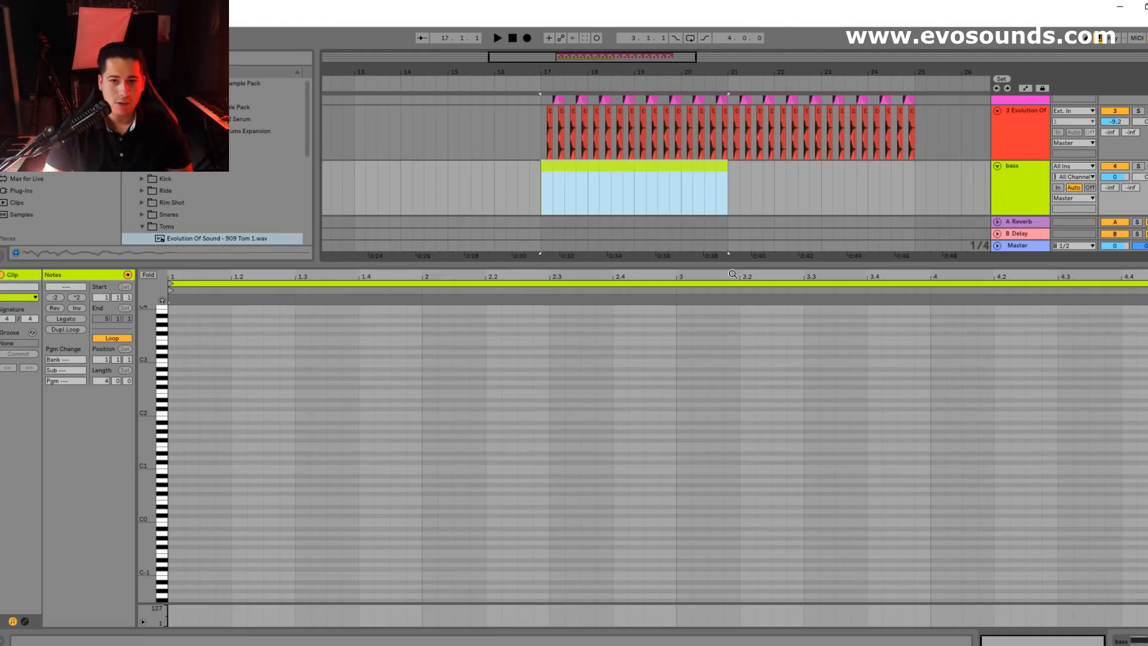
pyautogui.click(172, 420)
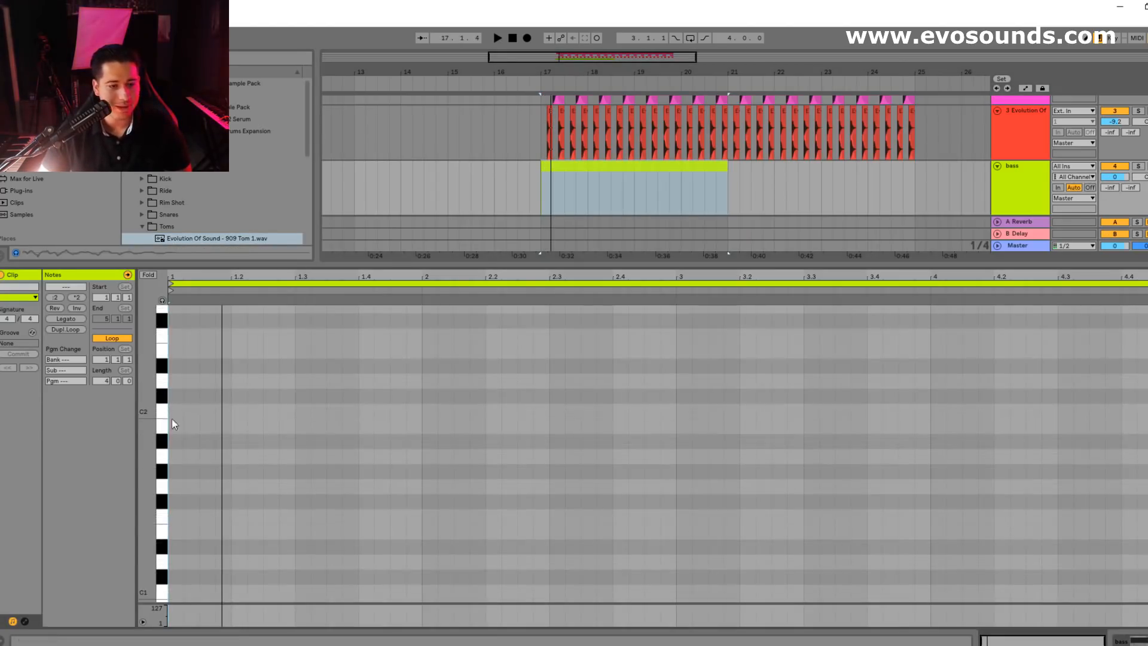
pyautogui.scroll(5, 171, 419)
pyautogui.doubleClick(207, 464)
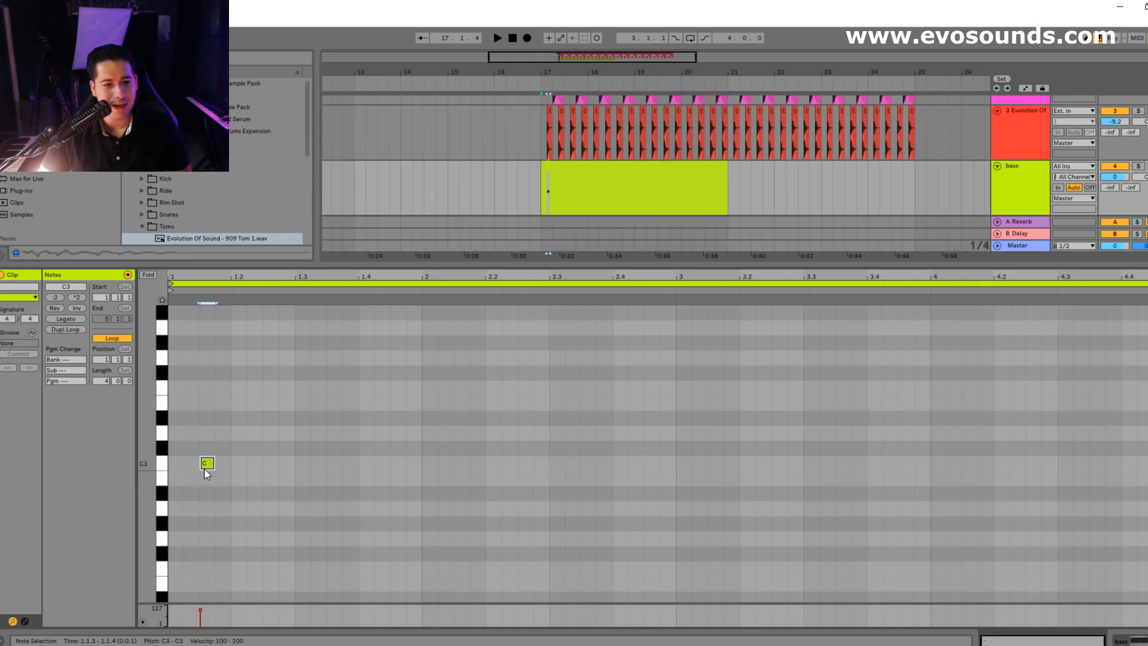
pyautogui.click(223, 466)
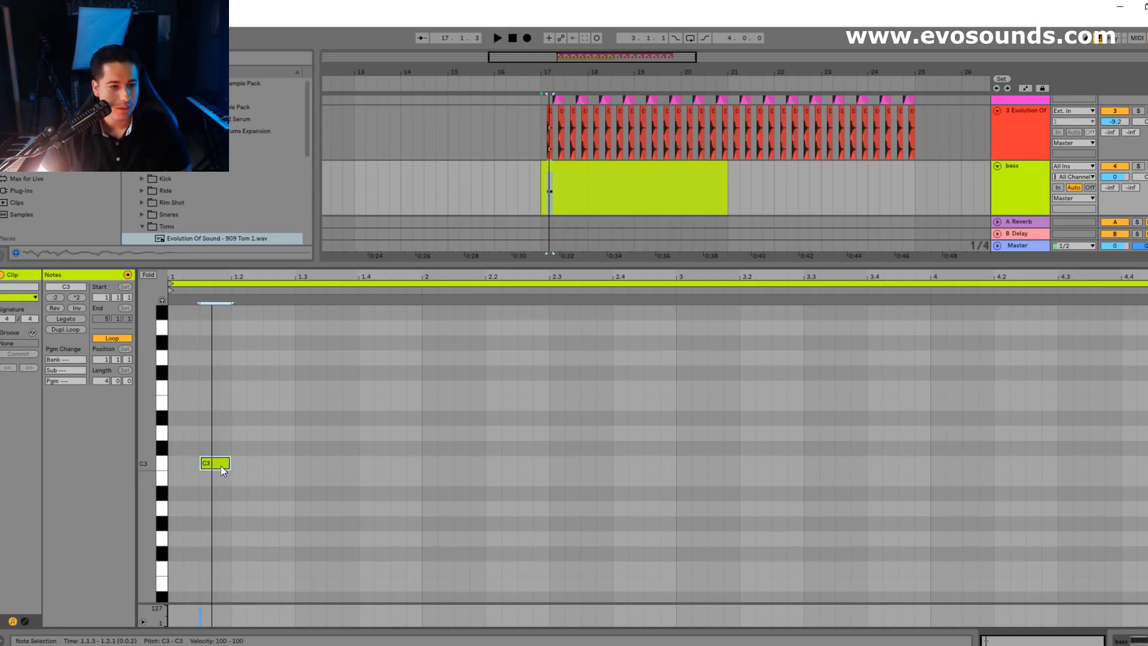
pyautogui.hotkey('shift', 'Down')
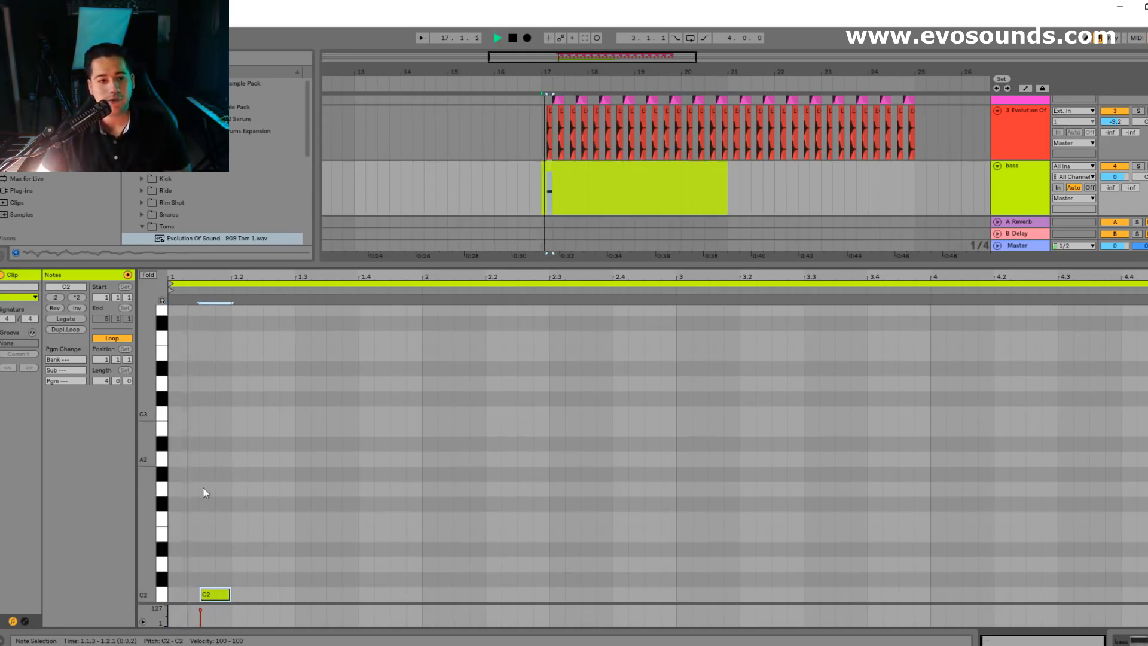
# - Copy the C2 note to 1.3.3, and try an extra copy between the two notes while listening
pyautogui.scroll(-3, 228, 508)
pyautogui.moveTo(225, 531); pyautogui.dragTo(332, 524)
pyautogui.press('space')
pyautogui.press('space')
pyautogui.press('space')
pyautogui.moveTo(222, 527); pyautogui.dragTo(277, 530)
pyautogui.press('space')
pyautogui.doubleClick(277, 525)
pyautogui.press('space')
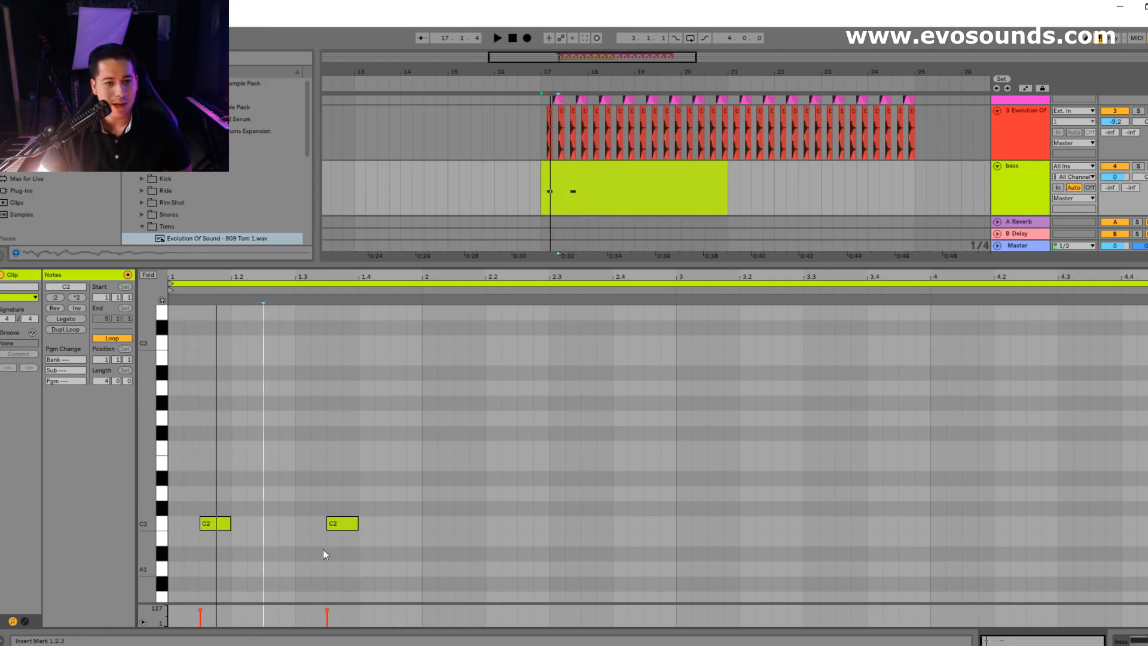
# - Move the first bass note to 1.1.2 and the second to 1.2.3, and play the result
pyautogui.moveTo(318, 277); pyautogui.dragTo(276, 413)
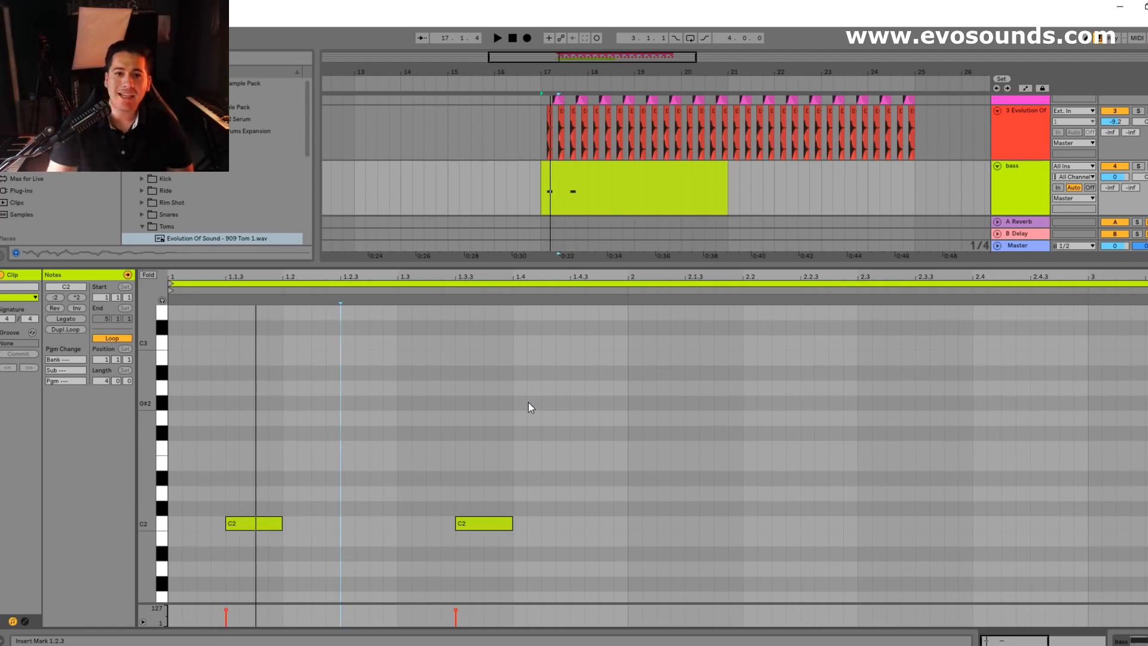
pyautogui.moveTo(260, 516); pyautogui.dragTo(226, 523)
pyautogui.press('space')
pyautogui.moveTo(462, 527); pyautogui.dragTo(368, 526)
pyautogui.press('space')
pyautogui.press('space')
# - Duplicate the two bass notes into the second half of bar 1, starting at 1.3.3 and 1.4.3
pyautogui.moveTo(400, 561); pyautogui.dragTo(183, 445)
pyautogui.press('space')
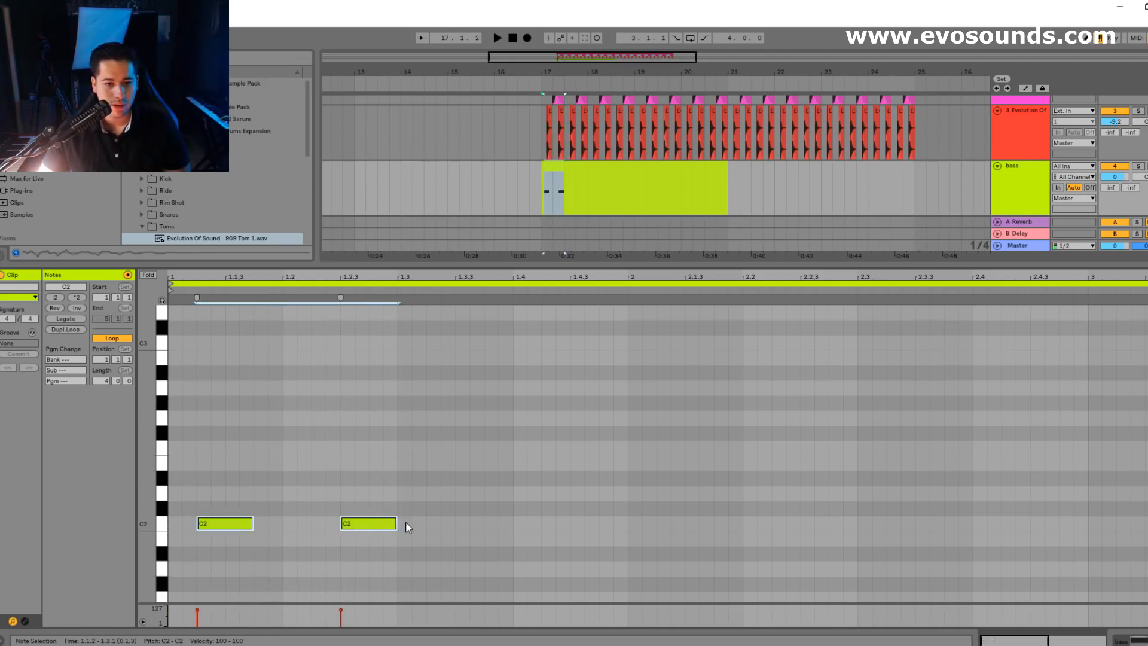
pyautogui.hotkey('ctrl', 'd')
pyautogui.press('space')
pyautogui.click(609, 525)
pyautogui.moveTo(610, 525); pyautogui.dragTo(592, 531)
# - Repeat the four-note bass pattern in bar 2 of the clip and play it with the drums
pyautogui.hotkey('ctrl', 'a')
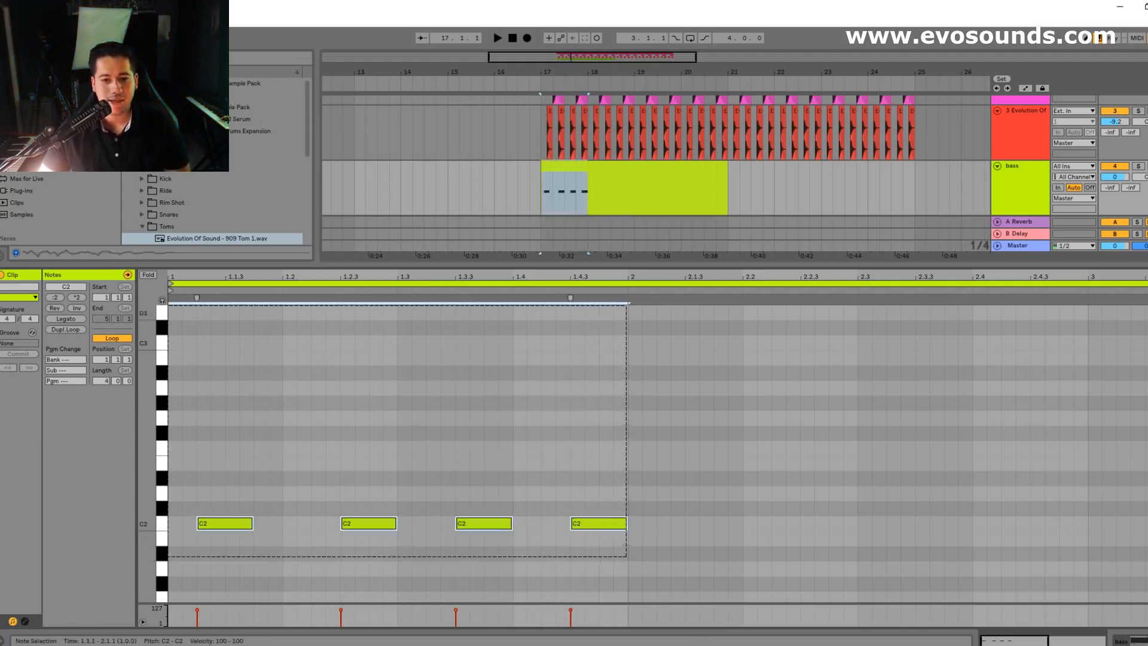
pyautogui.hotkey('ctrl', 'd')
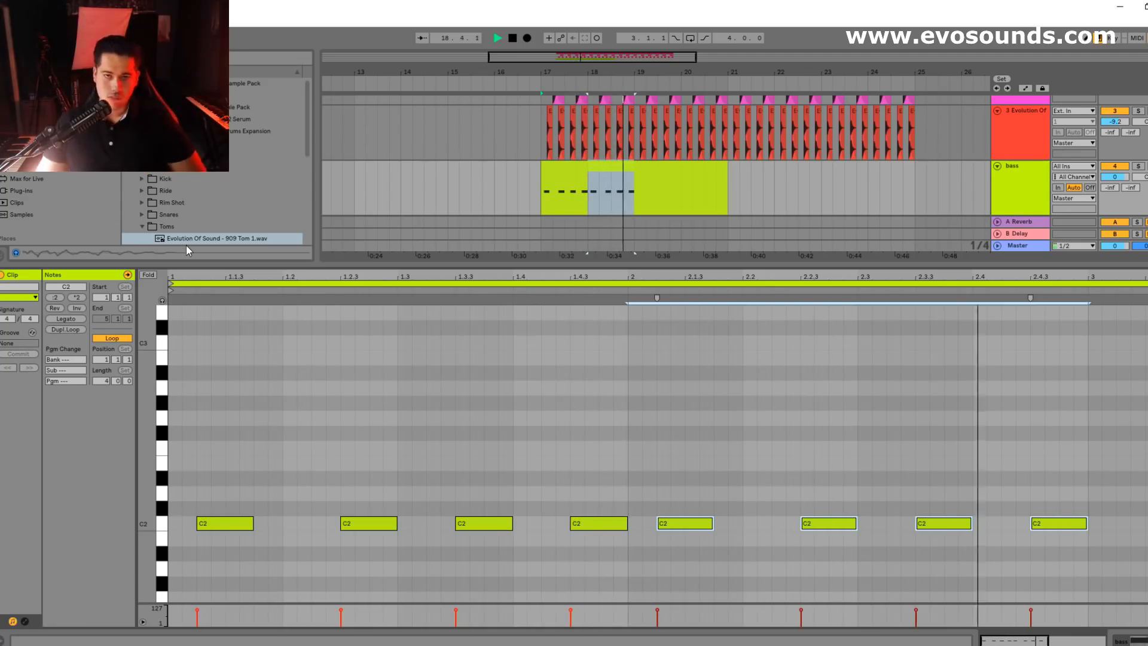
pyautogui.press('space')
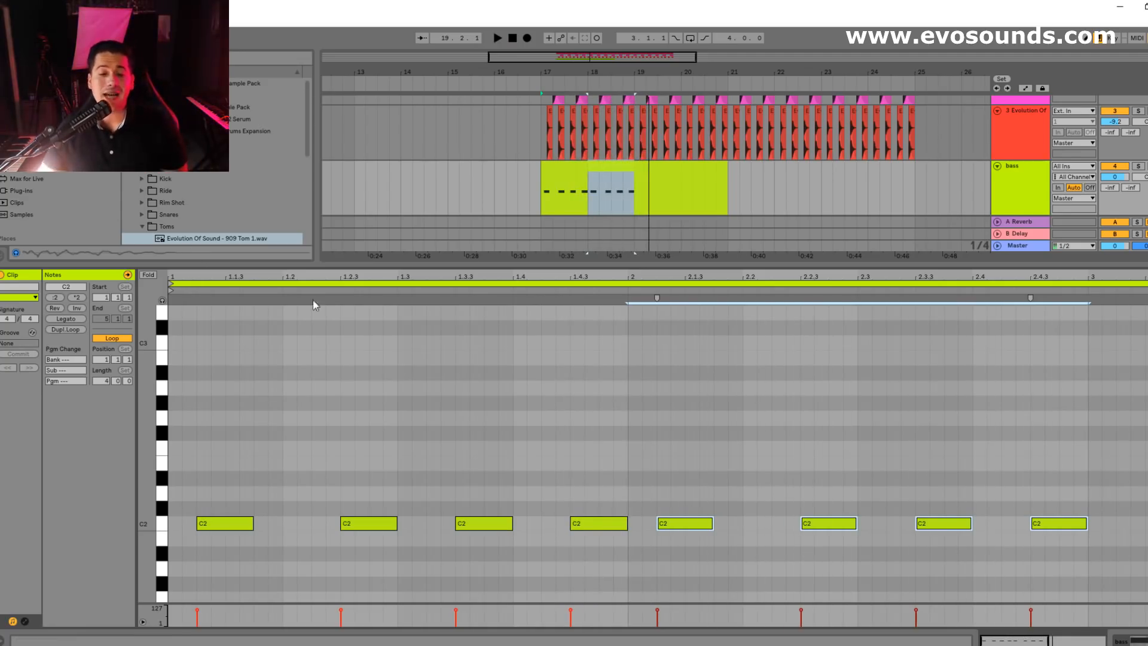
# - Move the first bass note of each bar onto the downbeat, at 1.1.1 and 2.1.1, during playback
pyautogui.scroll(-1, 300, 476)
pyautogui.click(257, 487)
pyautogui.moveTo(229, 497); pyautogui.dragTo(195, 496)
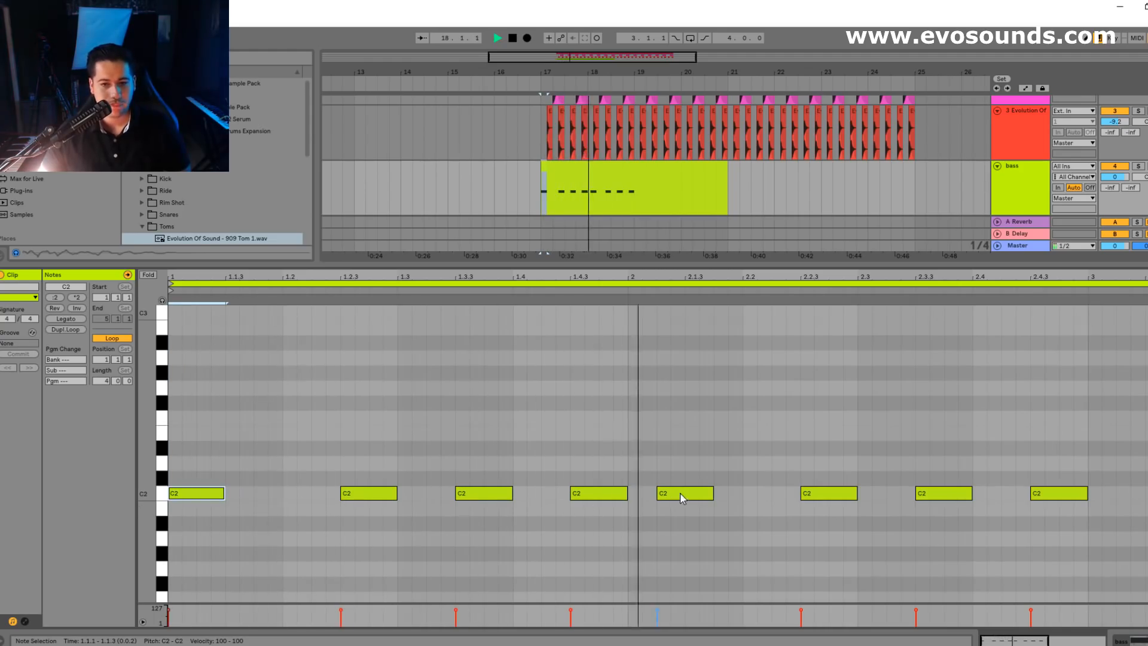
pyautogui.moveTo(681, 496); pyautogui.dragTo(653, 497)
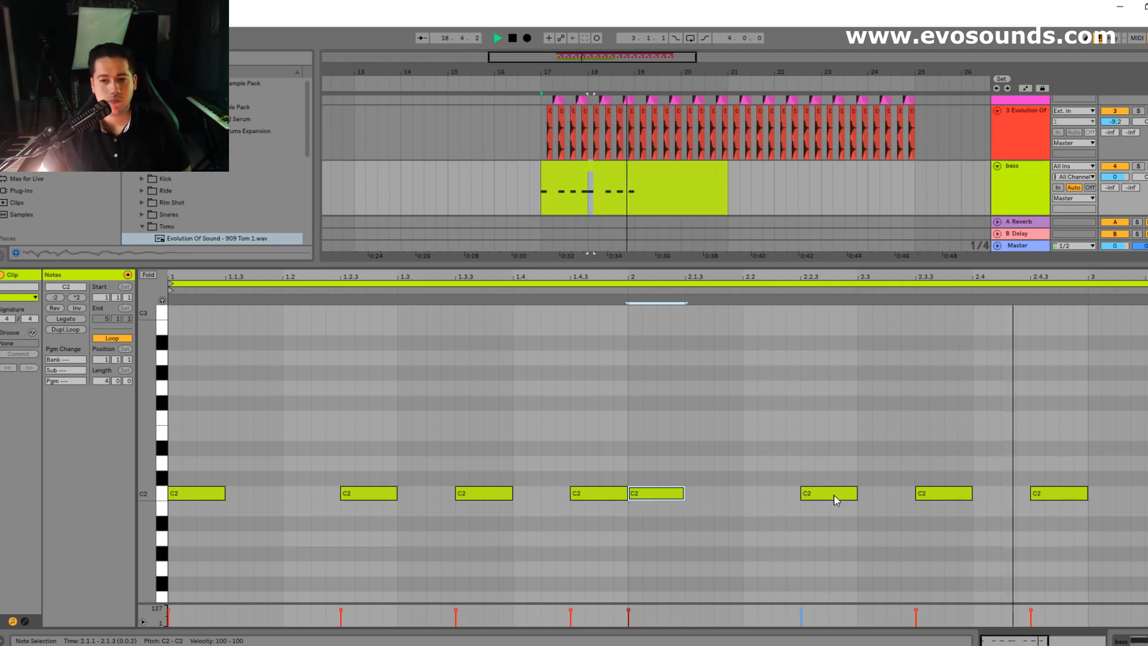
pyautogui.press('space')
# - Delete the four bar 2 bass notes and try a shortened second note followed by a short A2 at 1.2.4
pyautogui.keyDown('shift'); pyautogui.click(1075, 356); pyautogui.keyUp('shift')
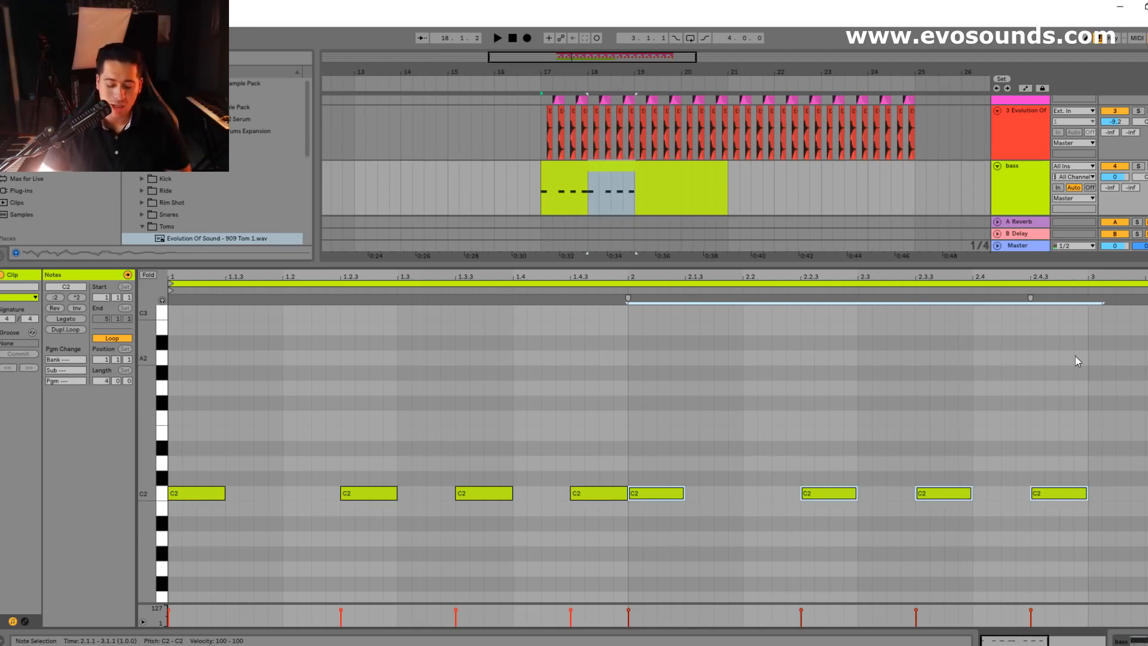
pyautogui.press('Delete')
pyautogui.click(275, 430)
pyautogui.moveTo(383, 492)
pyautogui.mouseDown()
pyautogui.moveTo(307, 492)
pyautogui.moveTo(359, 496)
pyautogui.mouseUp()
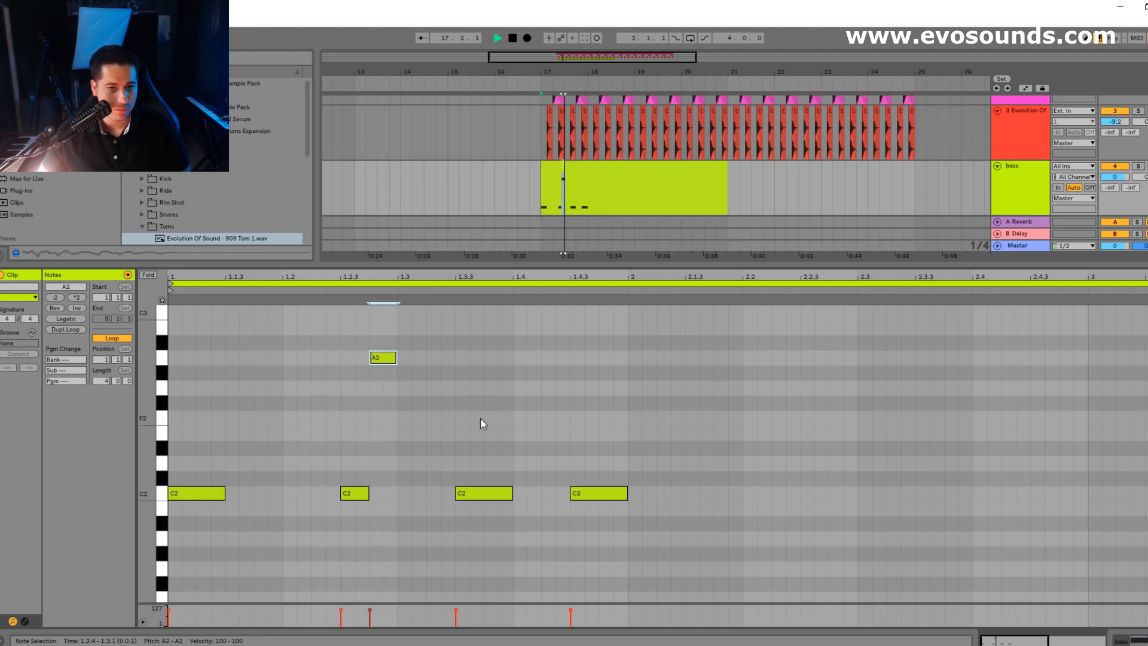
# - Try the third bass note at 1.3.1 with a short C2 at 1.3.4, and lower the A2 note to G#2
pyautogui.moveTo(467, 494)
pyautogui.mouseDown()
pyautogui.moveTo(410, 499)
pyautogui.moveTo(480, 483)
pyautogui.moveTo(513, 495)
pyautogui.mouseUp()
pyautogui.press('space')
pyautogui.hotkey('ctrl', 'd')
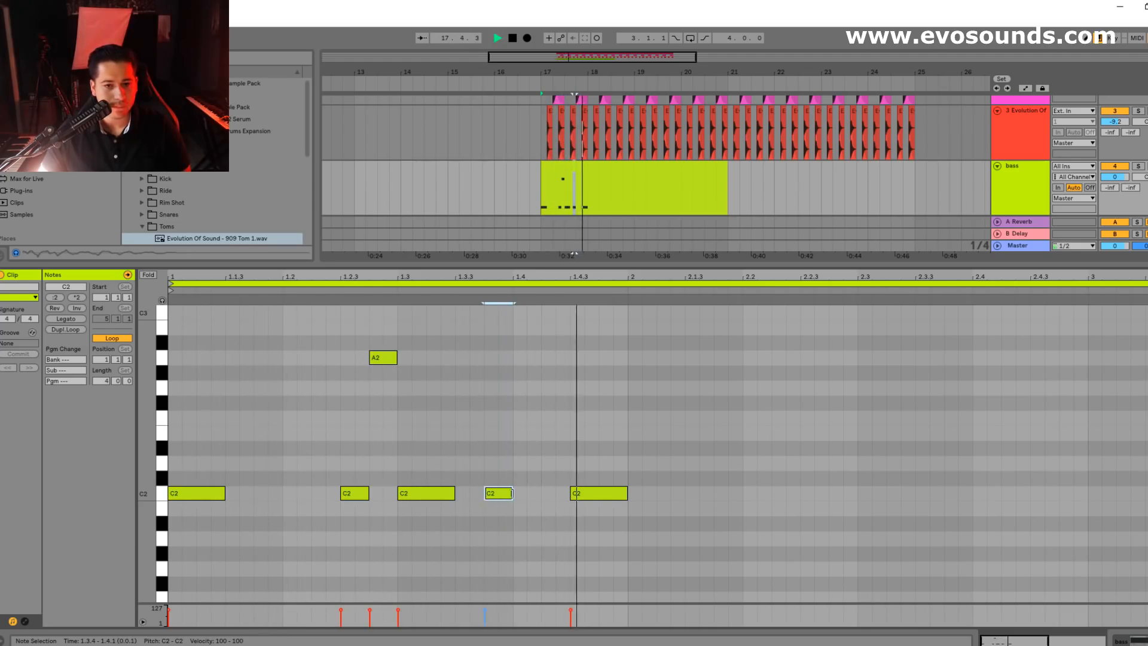
pyautogui.moveTo(627, 550); pyautogui.dragTo(257, 381)
pyautogui.moveTo(384, 361); pyautogui.dragTo(381, 376)
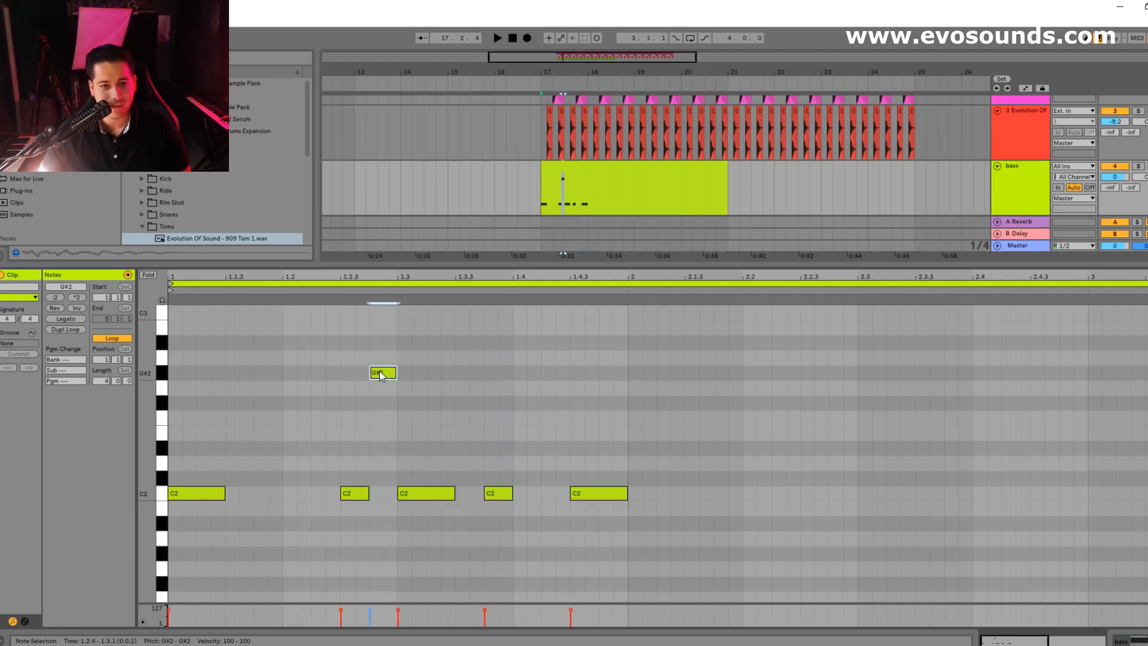
# - Restore the four-note C2 pattern in bar 1 and duplicate it into bar 2 of the bass clip
pyautogui.moveTo(368, 493); pyautogui.dragTo(500, 495)
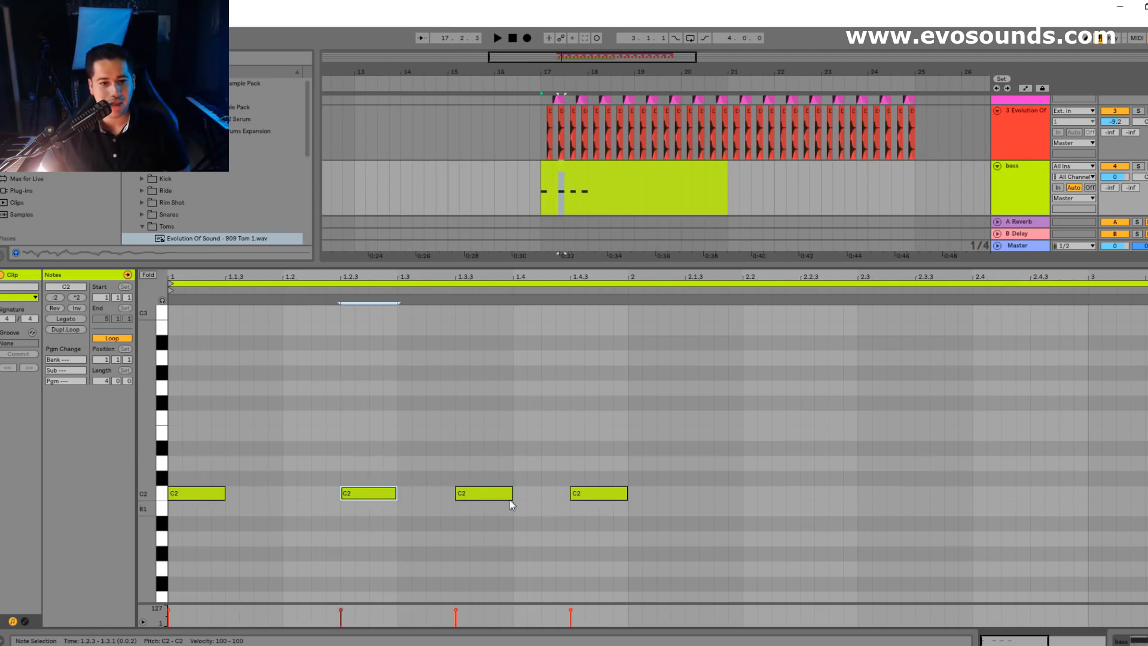
pyautogui.hotkey('ctrl', 'a')
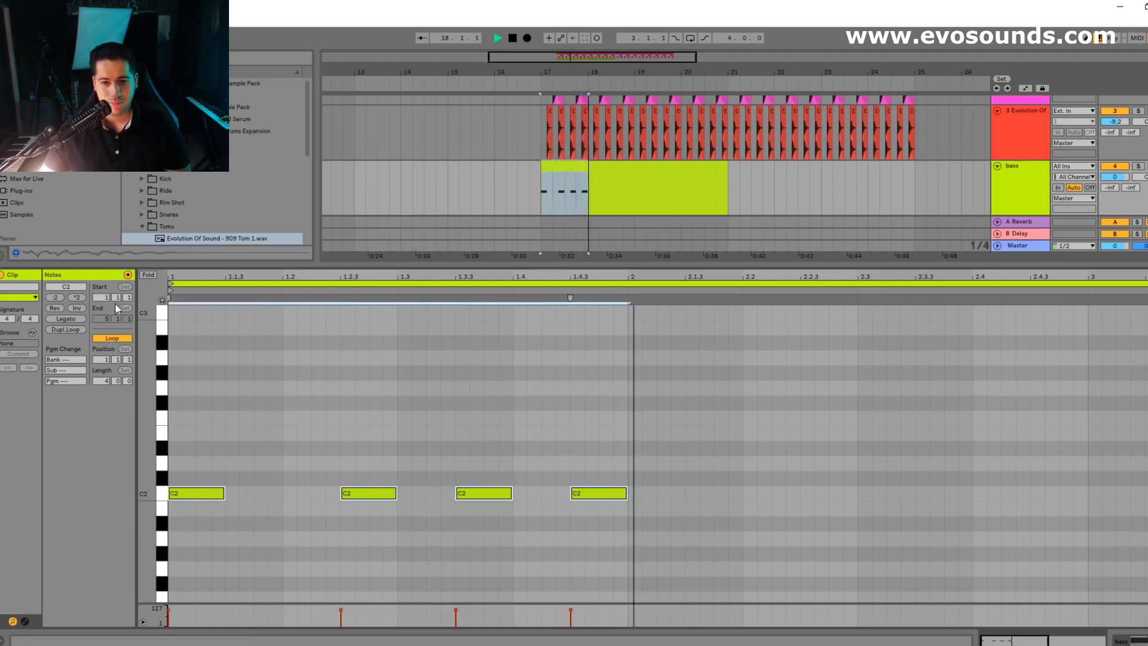
pyautogui.hotkey('ctrl', 'd')
# - Repeat the two-bar bass section from bar 17 to 19 three times so the bass runs to bar 25
pyautogui.click(619, 192)
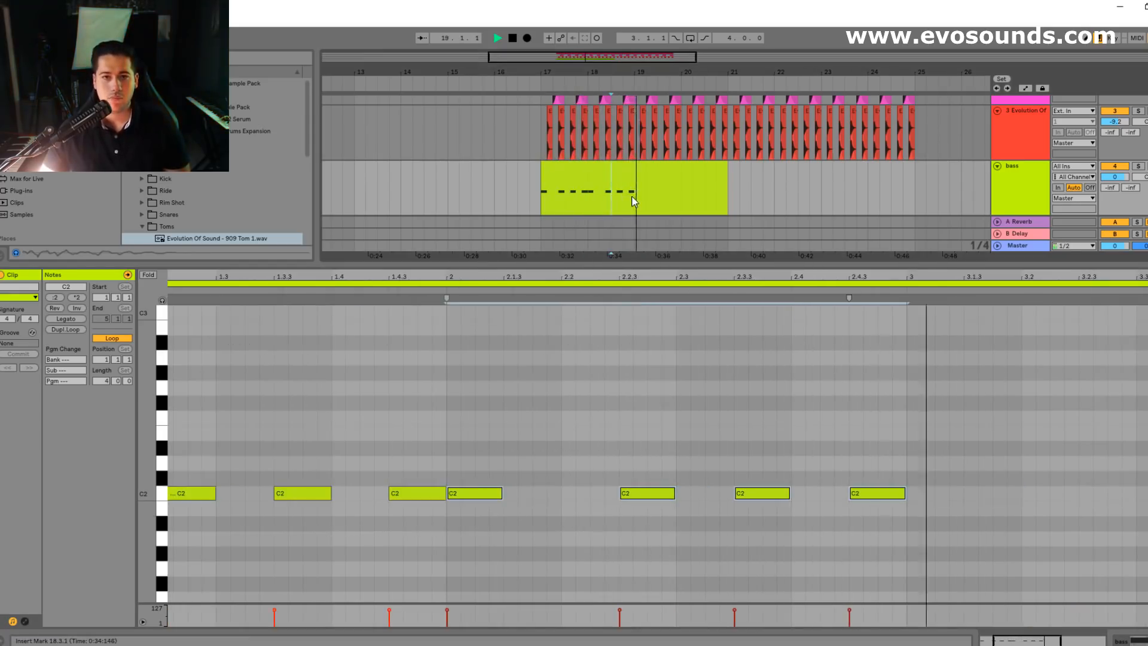
pyautogui.press('space')
pyautogui.moveTo(633, 200); pyautogui.dragTo(541, 183)
pyautogui.hotkey('ctrl', 'd')
pyautogui.hotkey('ctrl', 'd')
pyautogui.hotkey('ctrl', 'd')
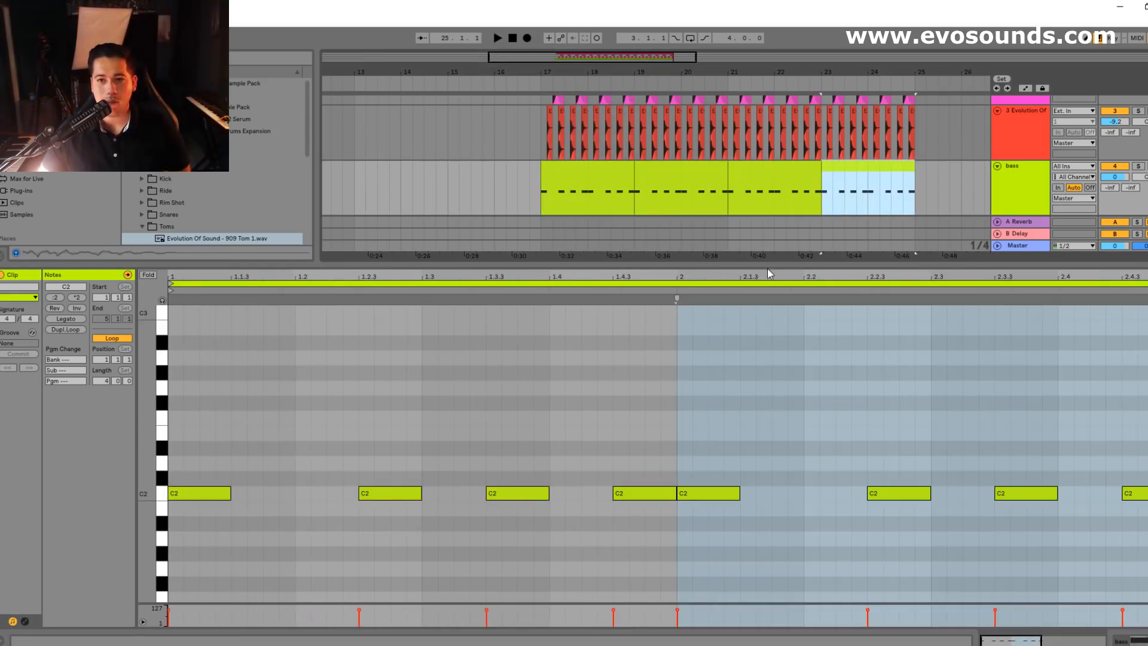
# - Show the bass track's devices and add a Compressor after the Sampler
pyautogui.moveTo(771, 265); pyautogui.dragTo(772, 631)
pyautogui.press('space')
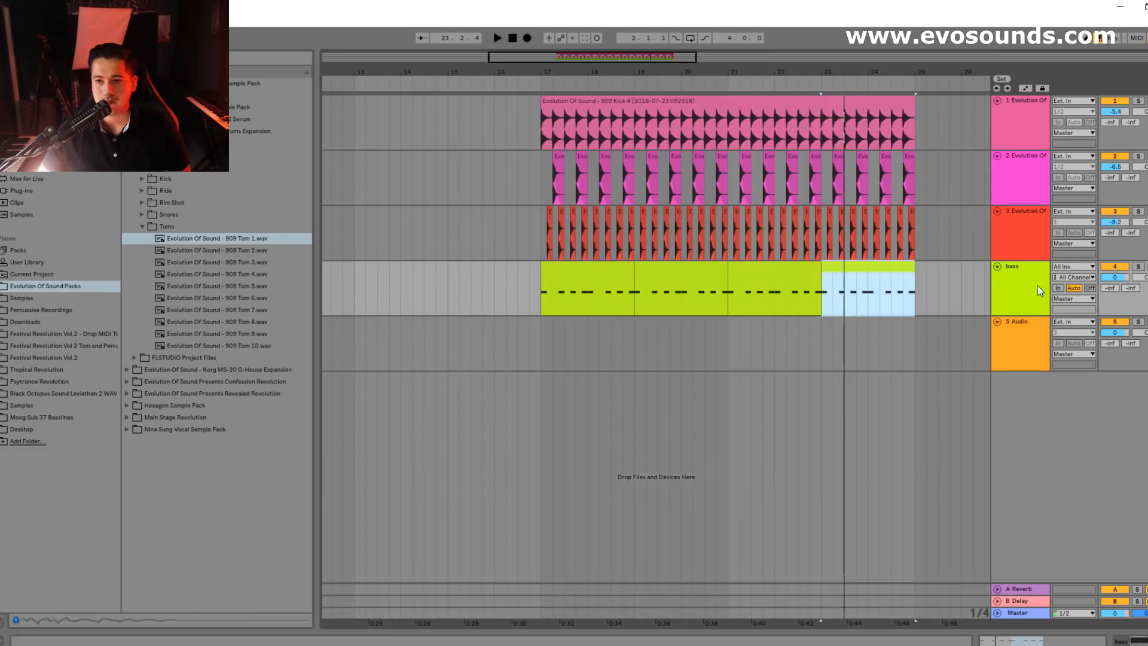
pyautogui.doubleClick(1039, 291)
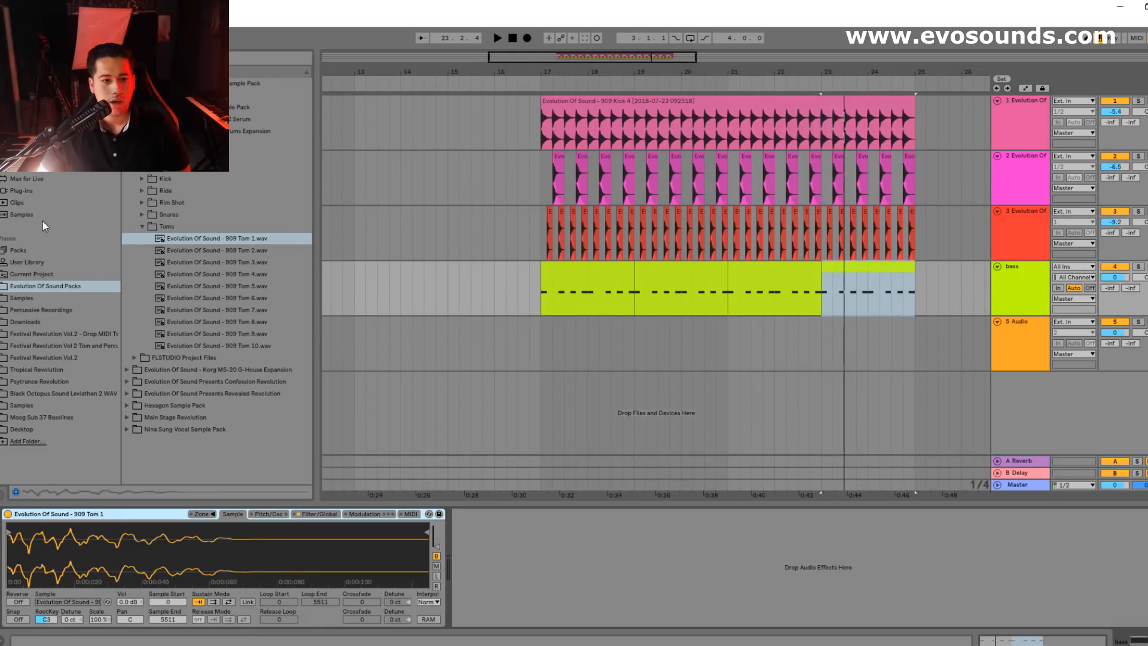
pyautogui.click(28, 155)
pyautogui.hotkey('ctrl', 'f')
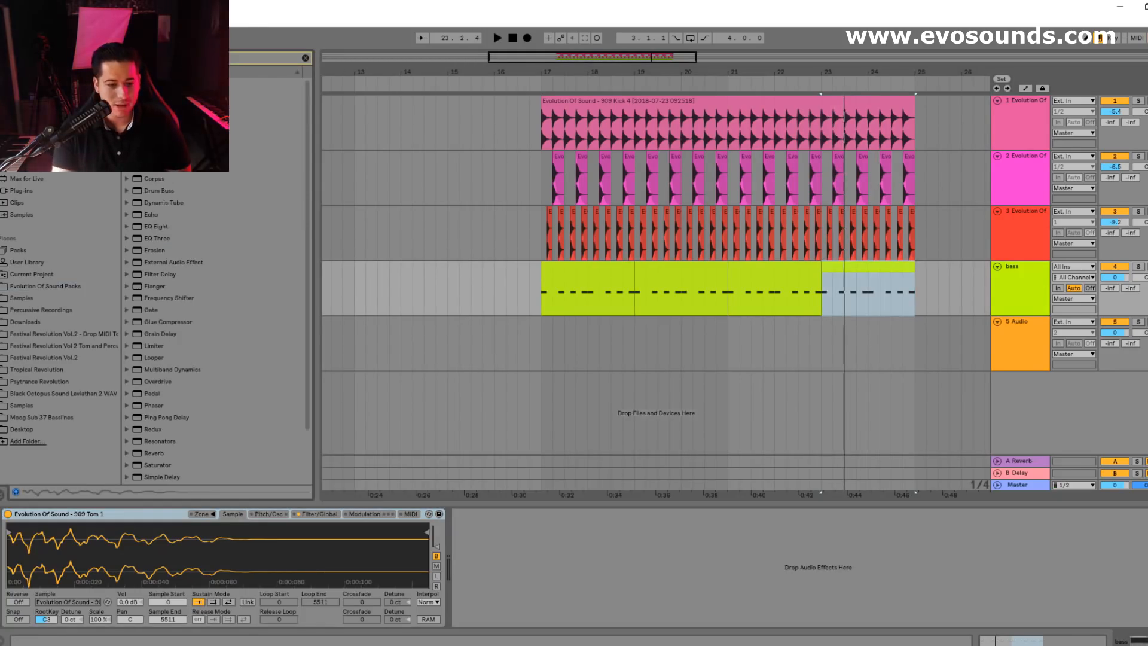
pyautogui.moveTo(489, 552); pyautogui.dragTo(488, 553)
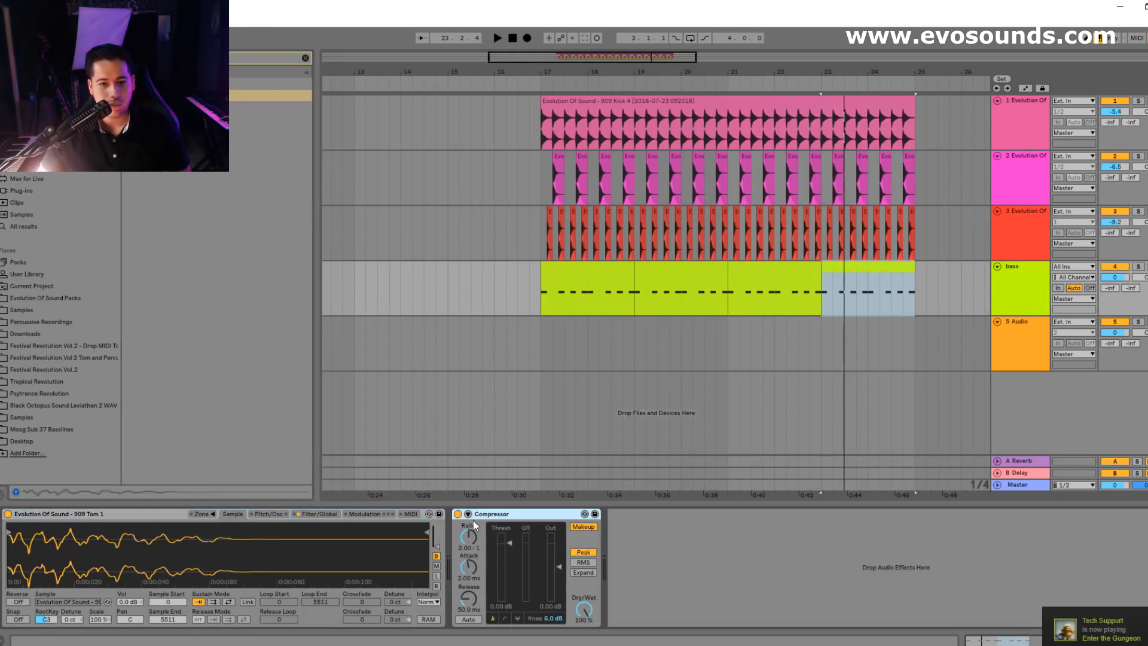
# - Sidechain the bass Compressor to the kick track with an inf : 1 ratio and a -12.7 dB threshold, checking it in playback
pyautogui.click(468, 514)
pyautogui.click(475, 527)
pyautogui.click(476, 545)
pyautogui.click(501, 556)
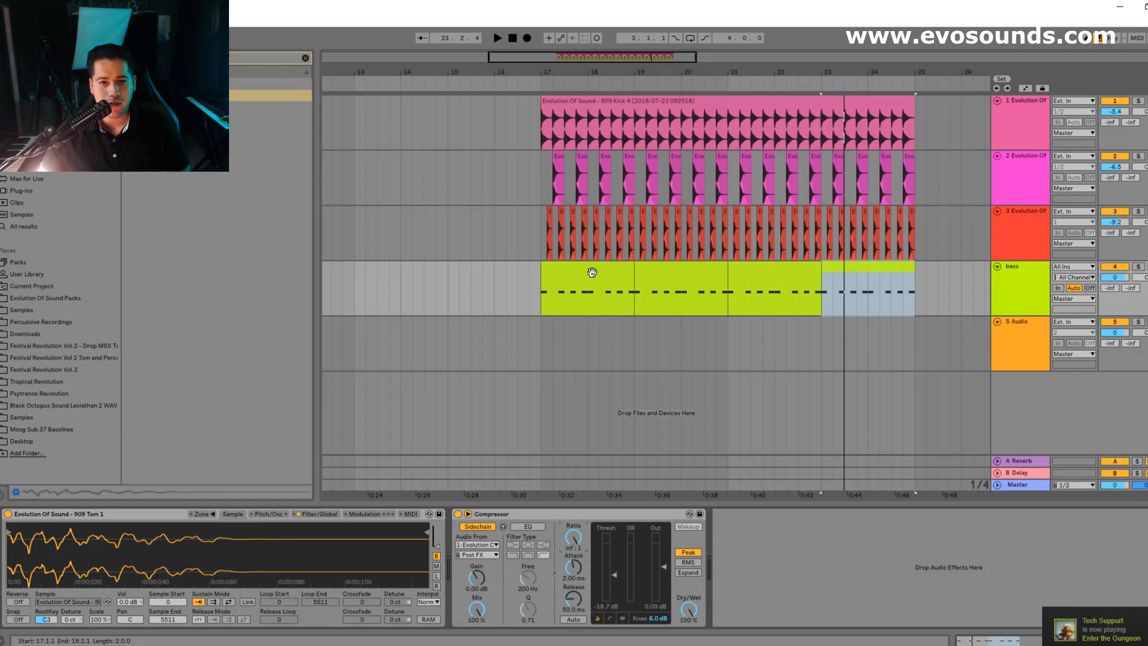
pyautogui.press('space')
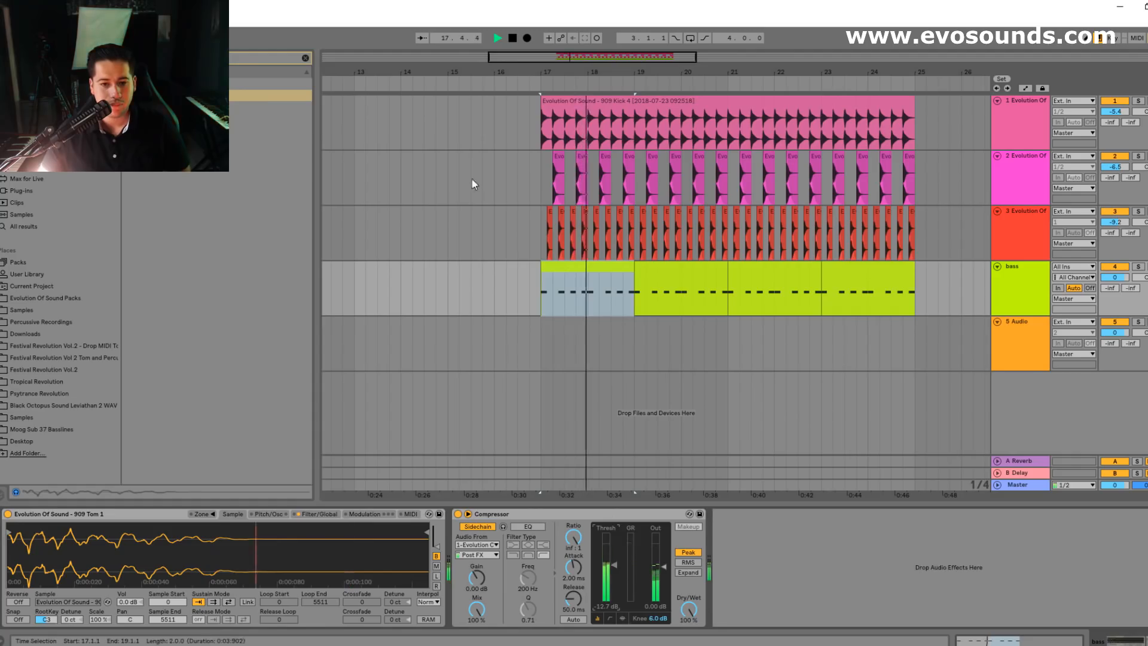
pyautogui.press('space')
# - Add a Spectrum analyzer after the Compressor on the bass track
pyautogui.click(305, 58)
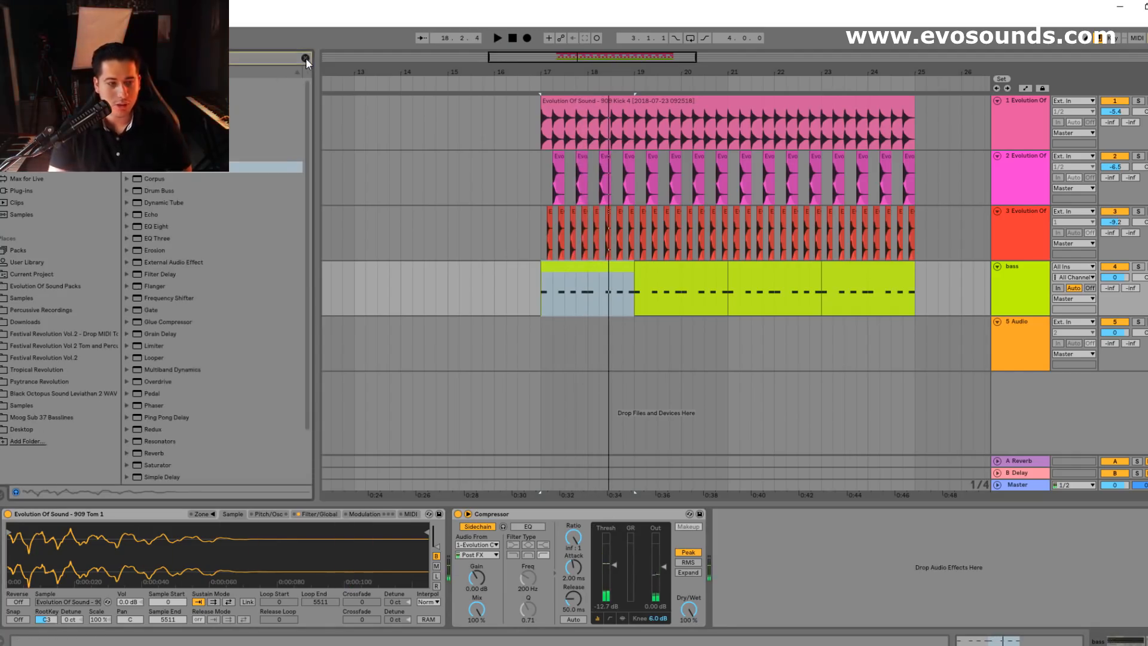
pyautogui.click(306, 58)
pyautogui.moveTo(820, 538); pyautogui.dragTo(820, 537)
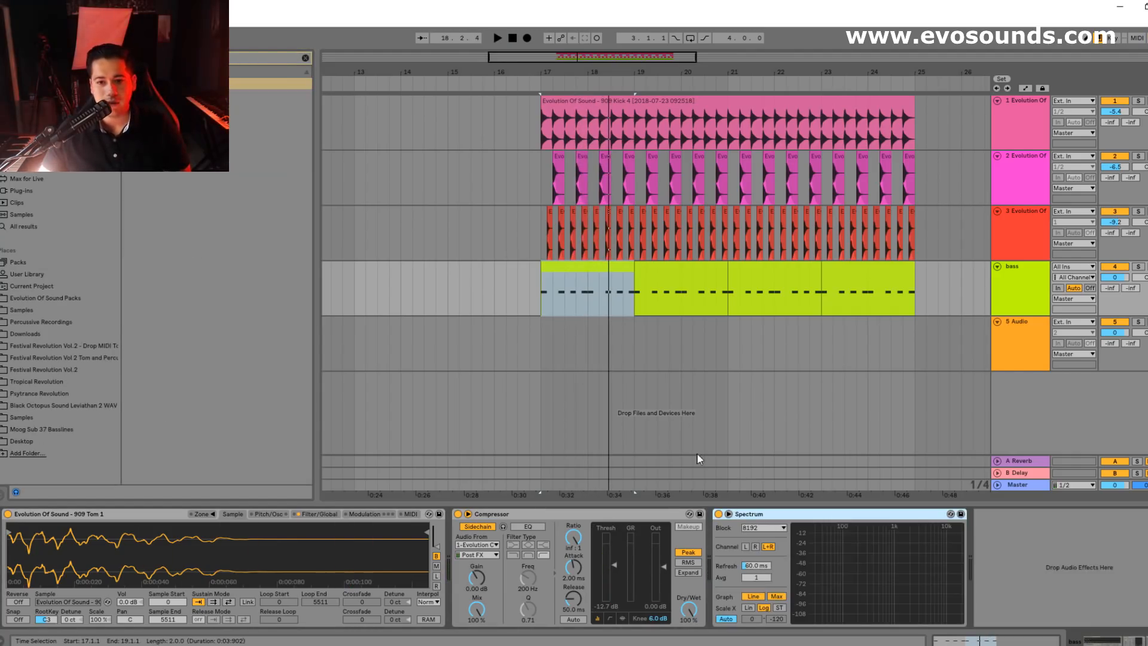
# - Examine the bass's low-frequency peaks in the enlarged Spectrum display during playback
pyautogui.click(729, 514)
pyautogui.moveTo(755, 425); pyautogui.dragTo(731, 172)
pyautogui.press('space')
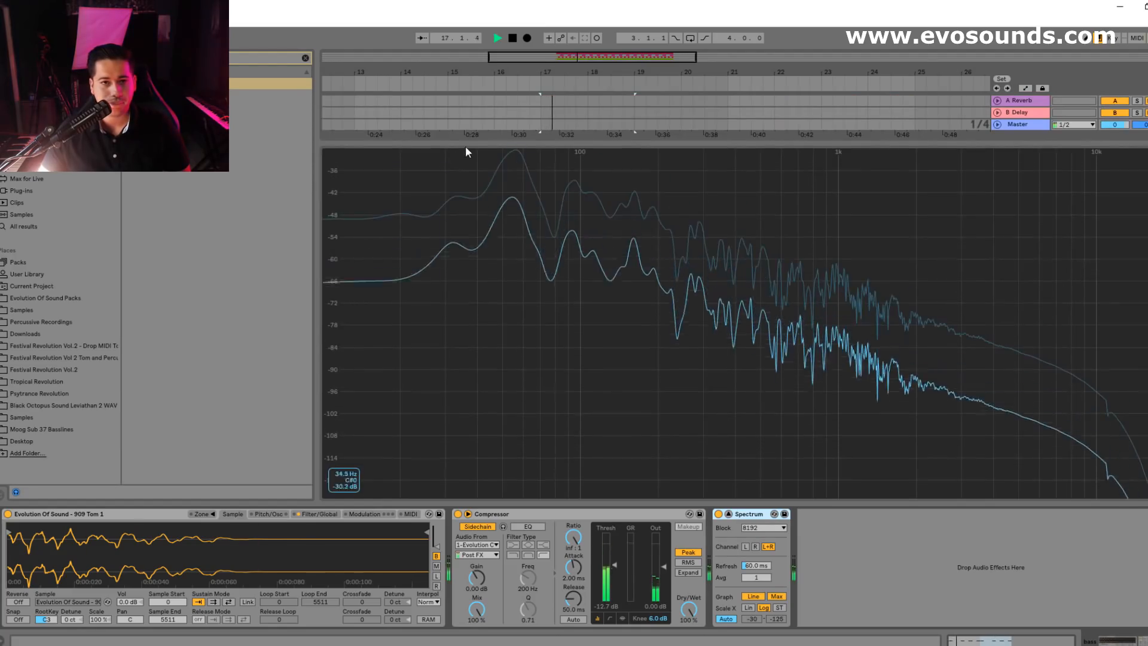
pyautogui.press('space')
pyautogui.doubleClick(522, 151)
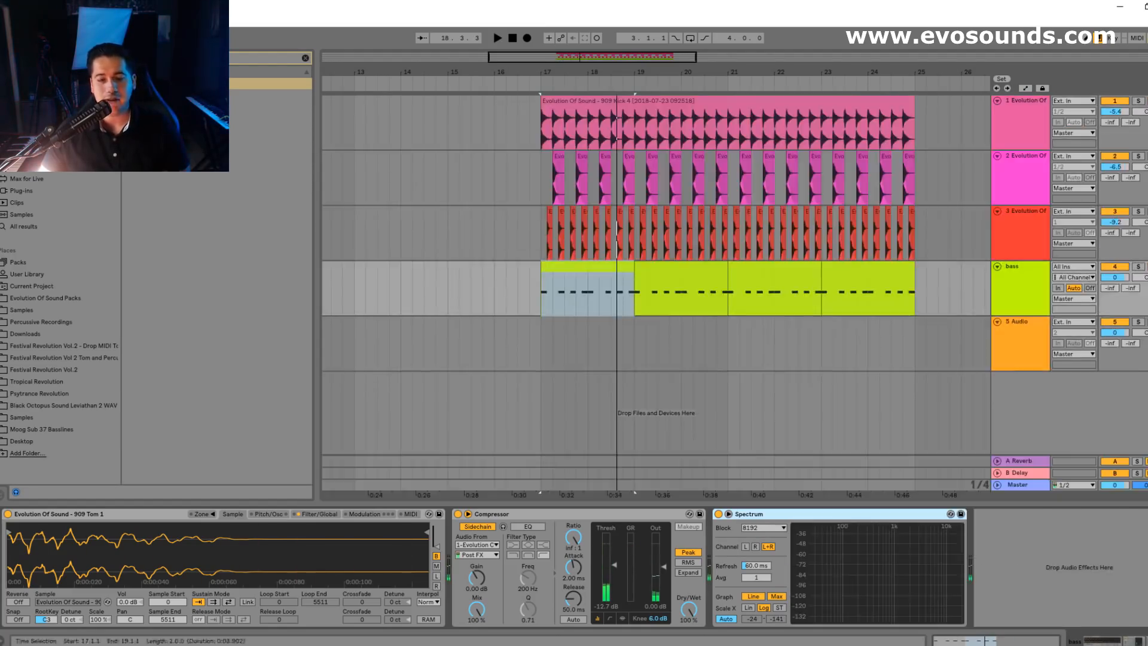
pyautogui.click(728, 518)
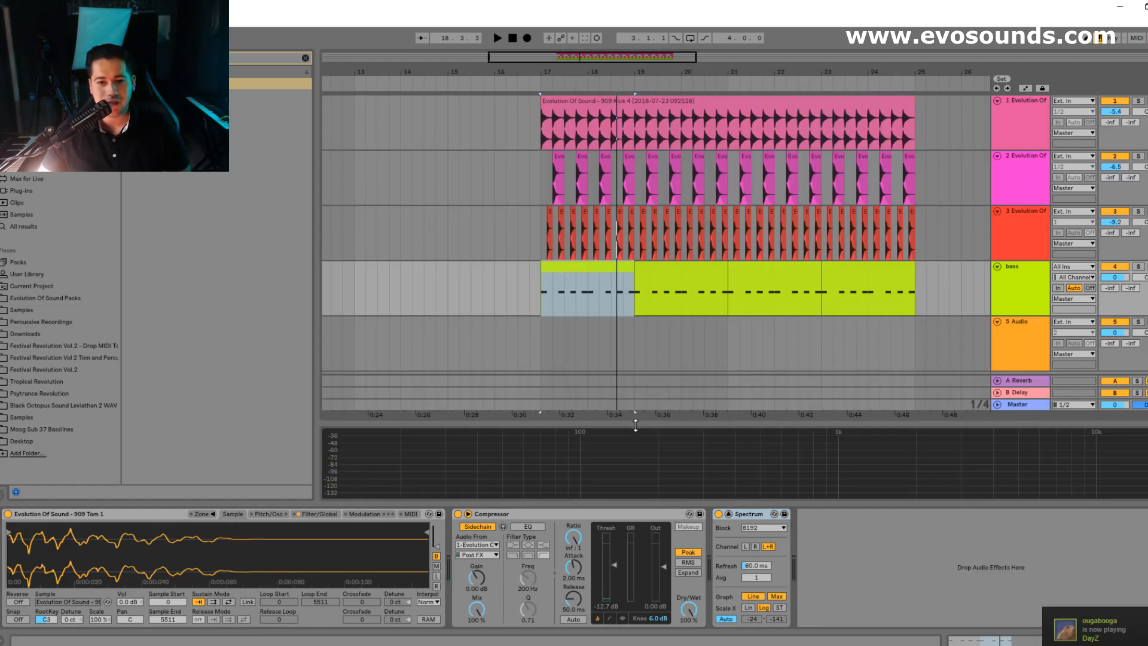
pyautogui.moveTo(628, 426); pyautogui.dragTo(562, 155)
pyautogui.press('space')
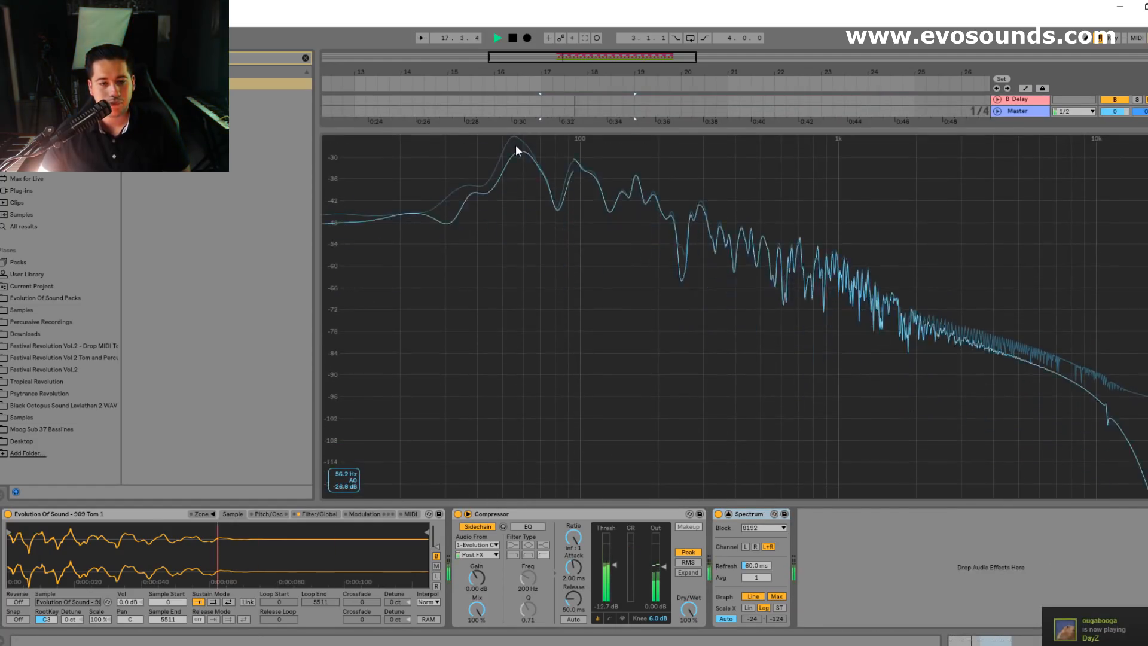
pyautogui.doubleClick(515, 144)
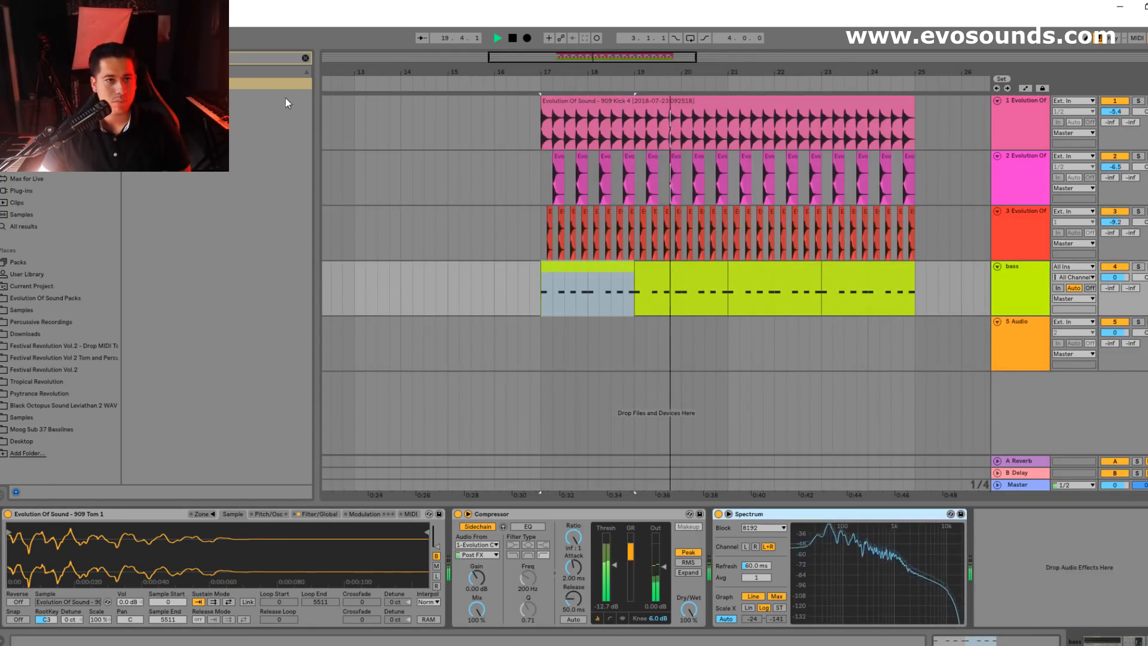
# - Insert EQ Eight before the Compressor, low-cut band 1 at 30 Hz and boost band 2 by 3.35 dB at about 59.9 Hz
pyautogui.click(304, 59)
pyautogui.moveTo(203, 95); pyautogui.dragTo(508, 568)
pyautogui.press('space')
pyautogui.click(500, 610)
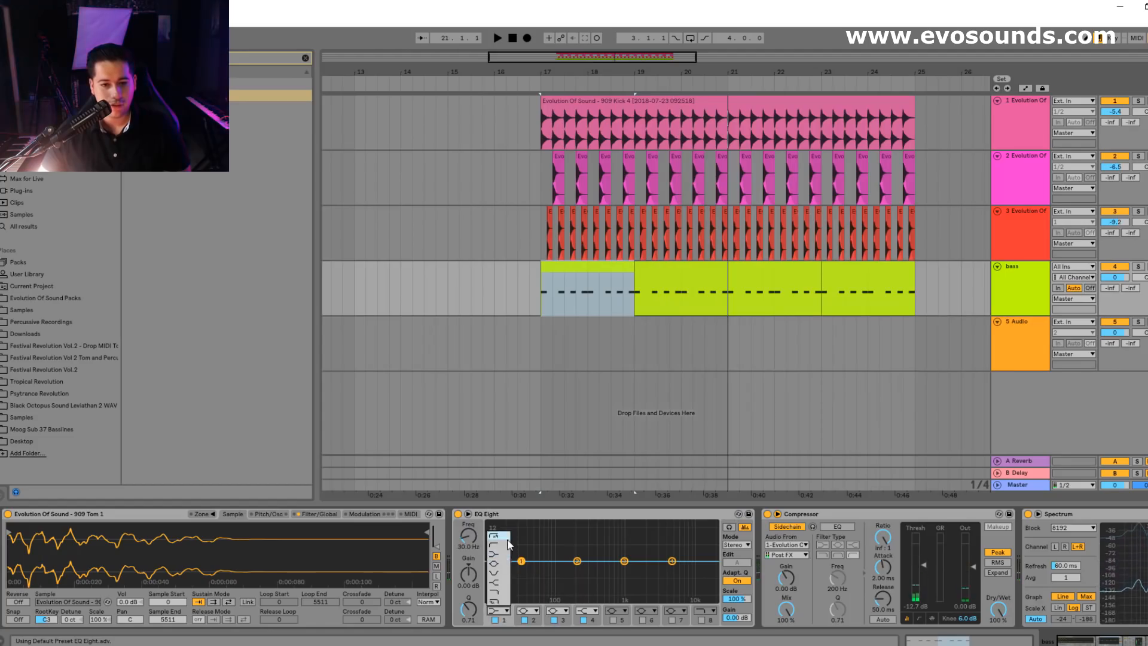
pyautogui.press('space')
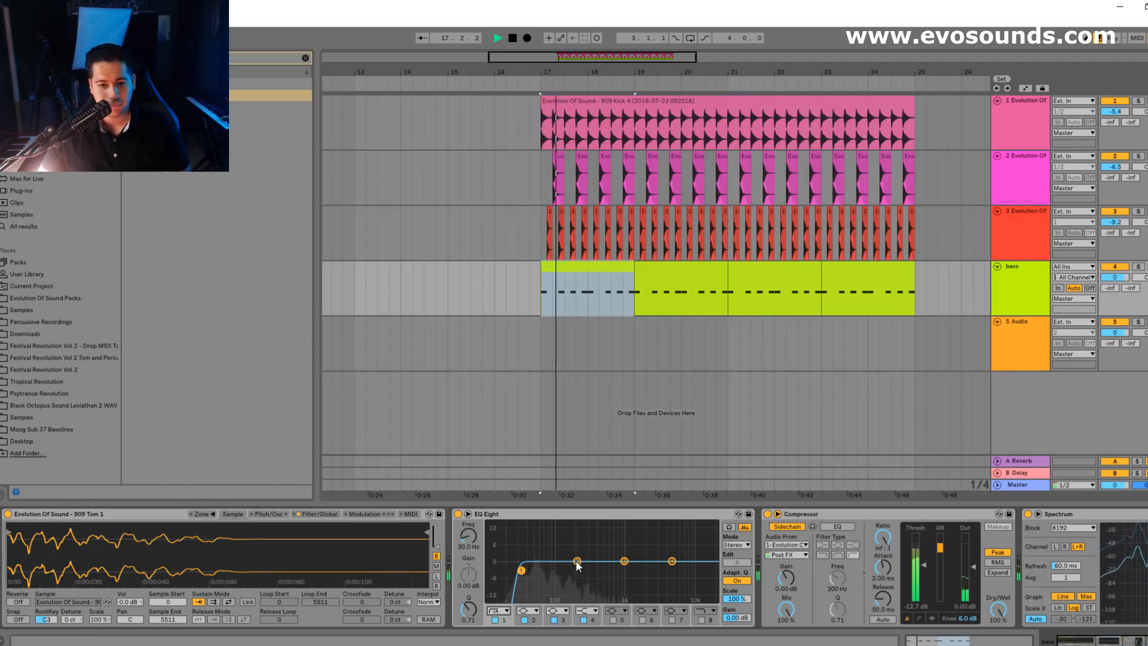
pyautogui.moveTo(579, 561); pyautogui.dragTo(544, 542)
# - Examine the full mix's low end in the master track's SPAN analyzer during playback, and close the analyzer
pyautogui.press('Tab')
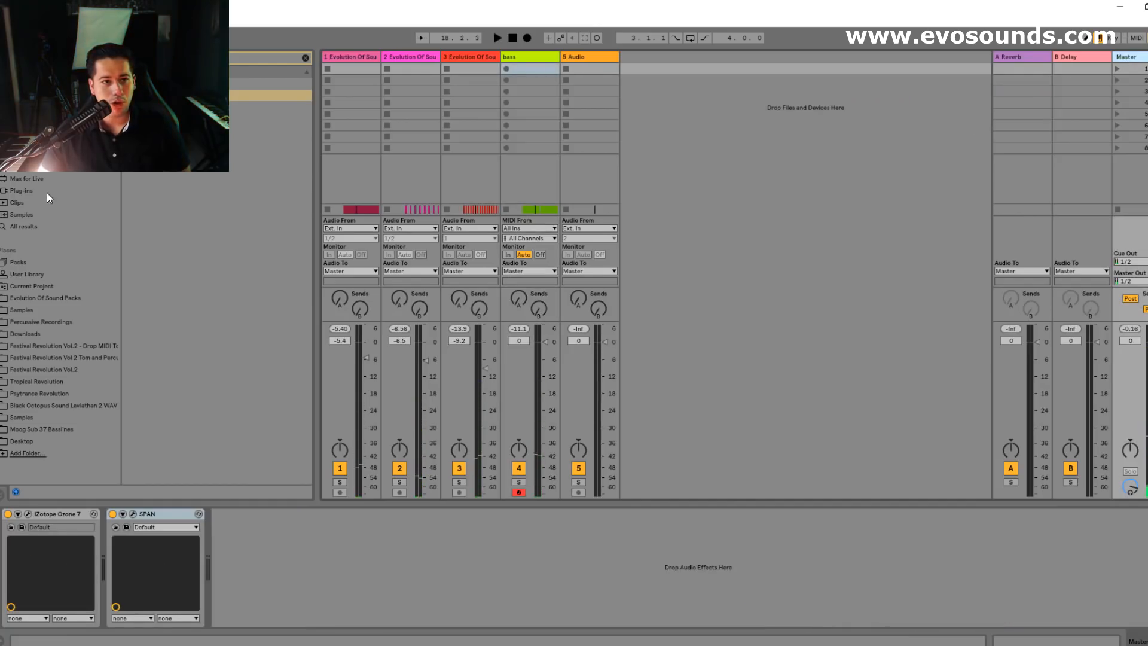
pyautogui.click(24, 190)
pyautogui.click(305, 58)
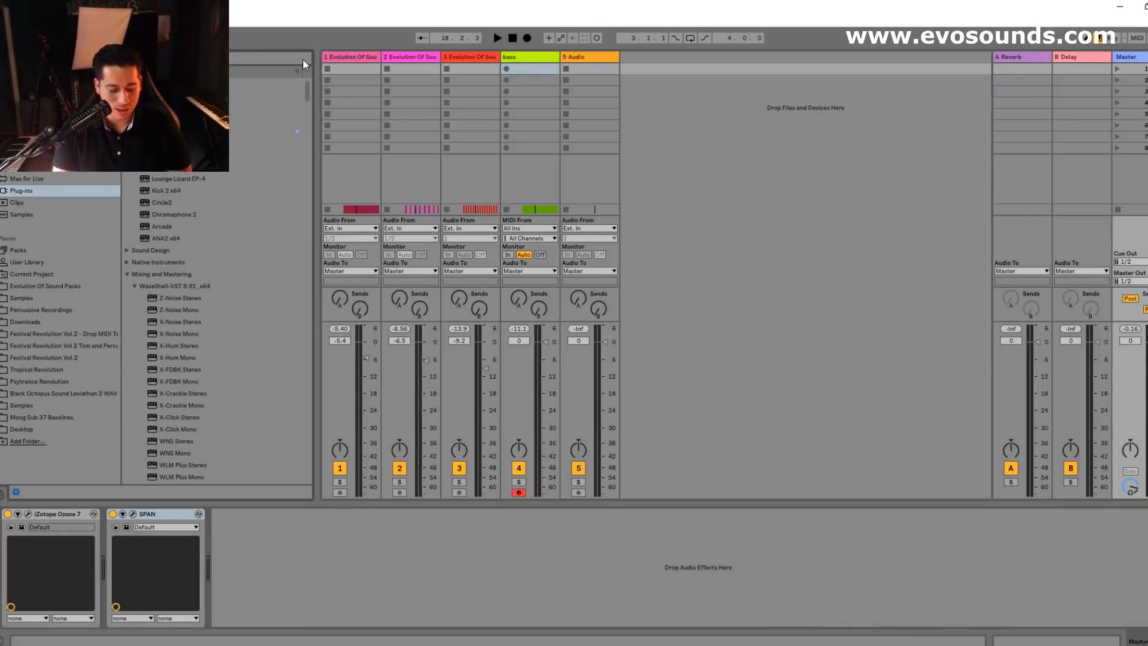
pyautogui.click(133, 513)
pyautogui.press('space')
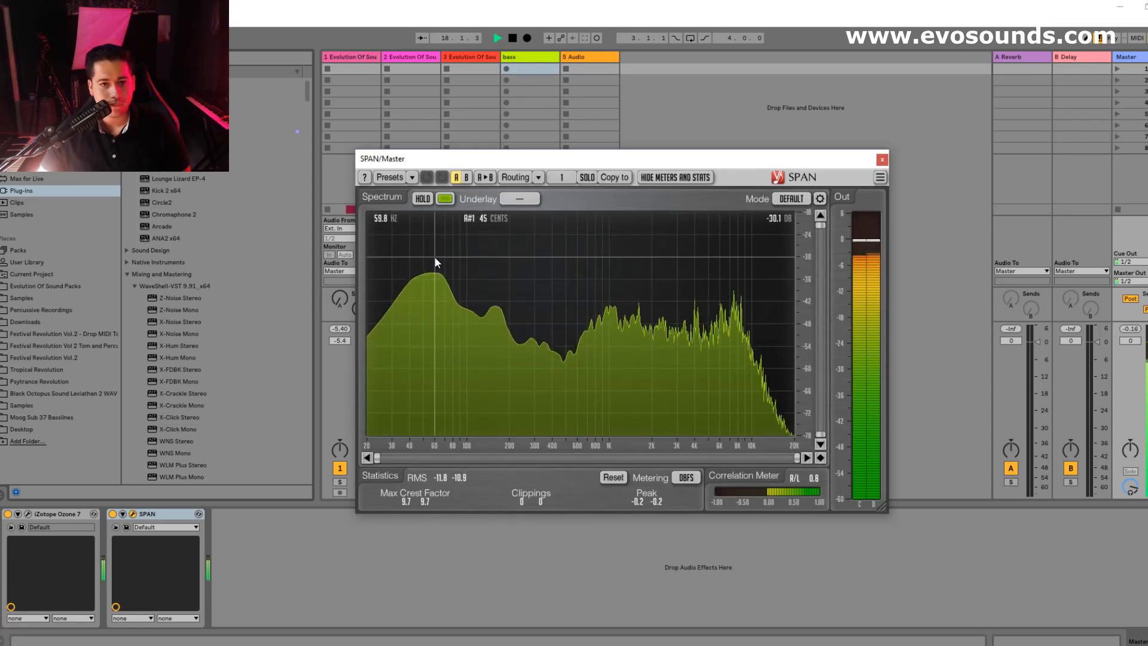
pyautogui.press('space')
pyautogui.press('space')
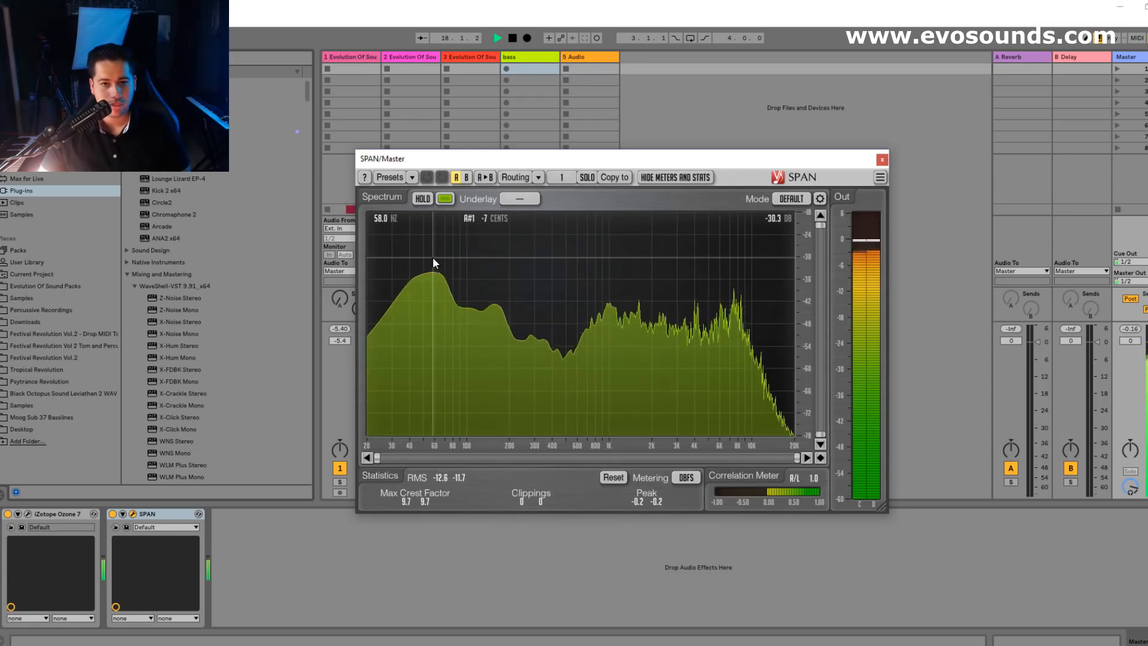
pyautogui.press('Tab')
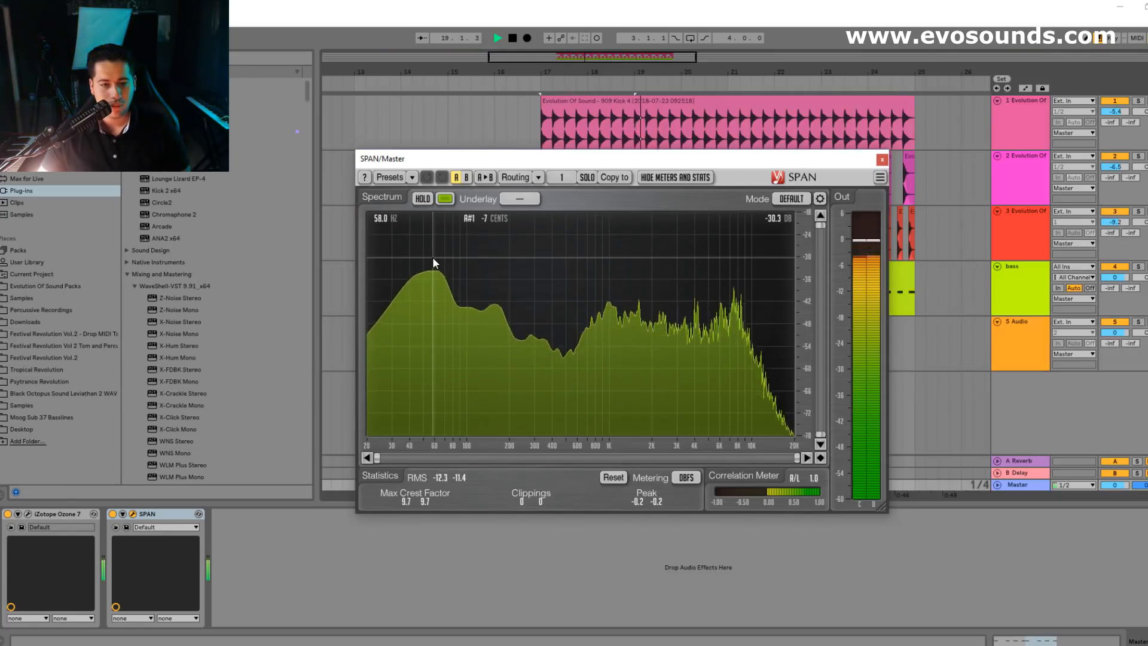
pyautogui.click(882, 159)
# - Play the groove from the first bass clip to check the equalised, sidechained bass
pyautogui.click(1024, 277)
pyautogui.press('space')
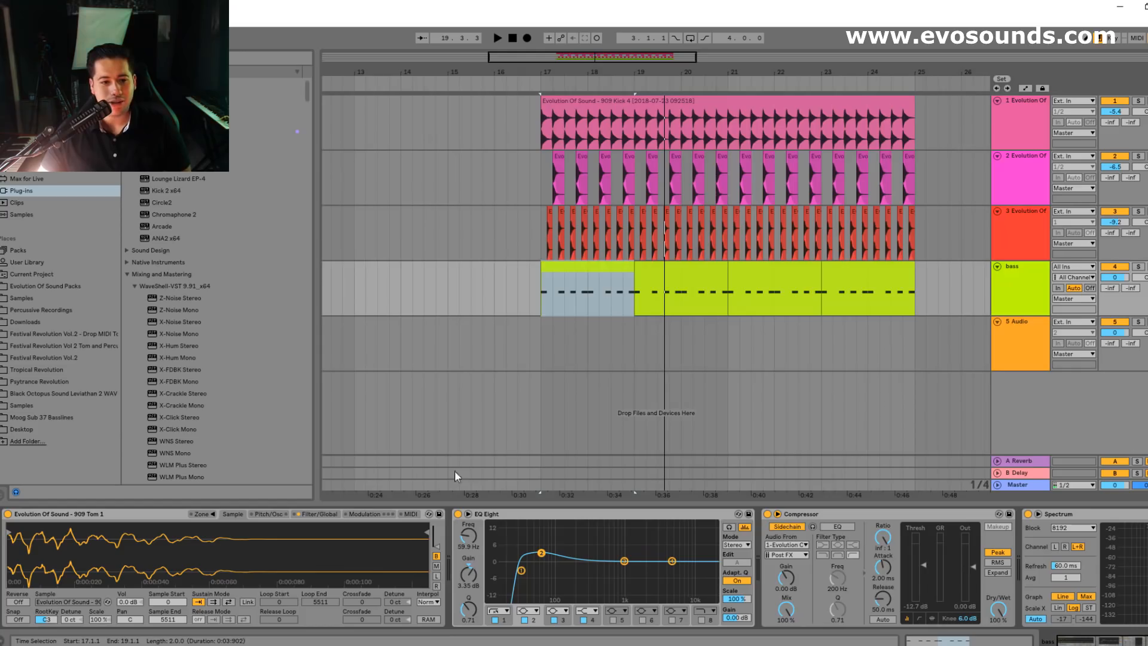
pyautogui.click(571, 277)
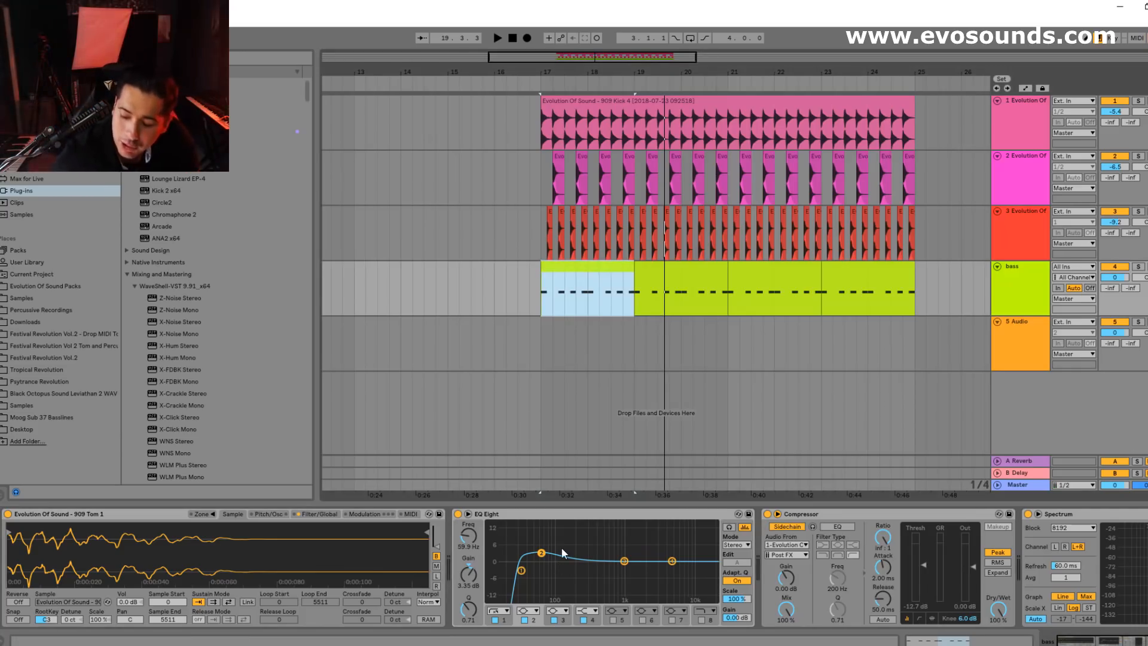
pyautogui.press('space')
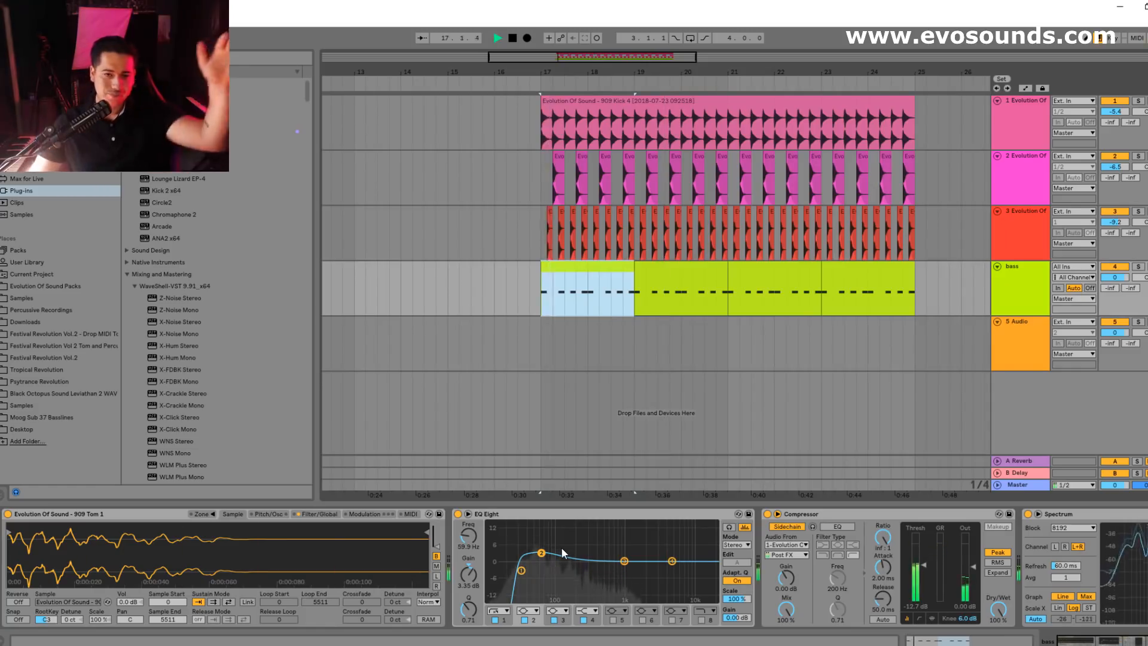
pyautogui.click(581, 556)
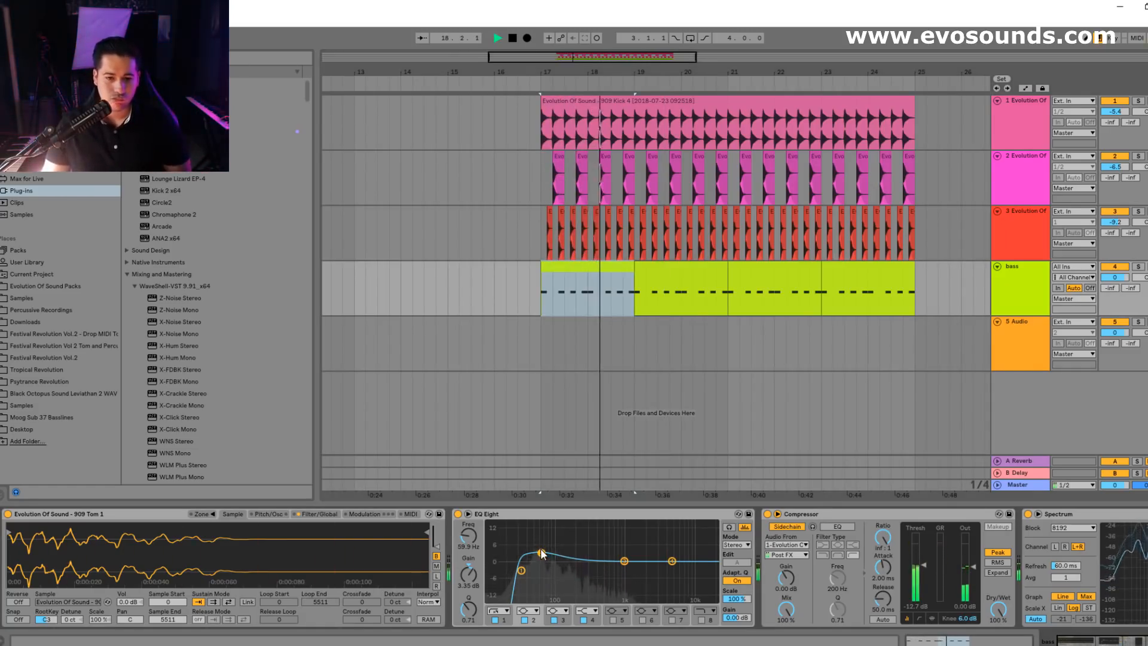
pyautogui.press('space')
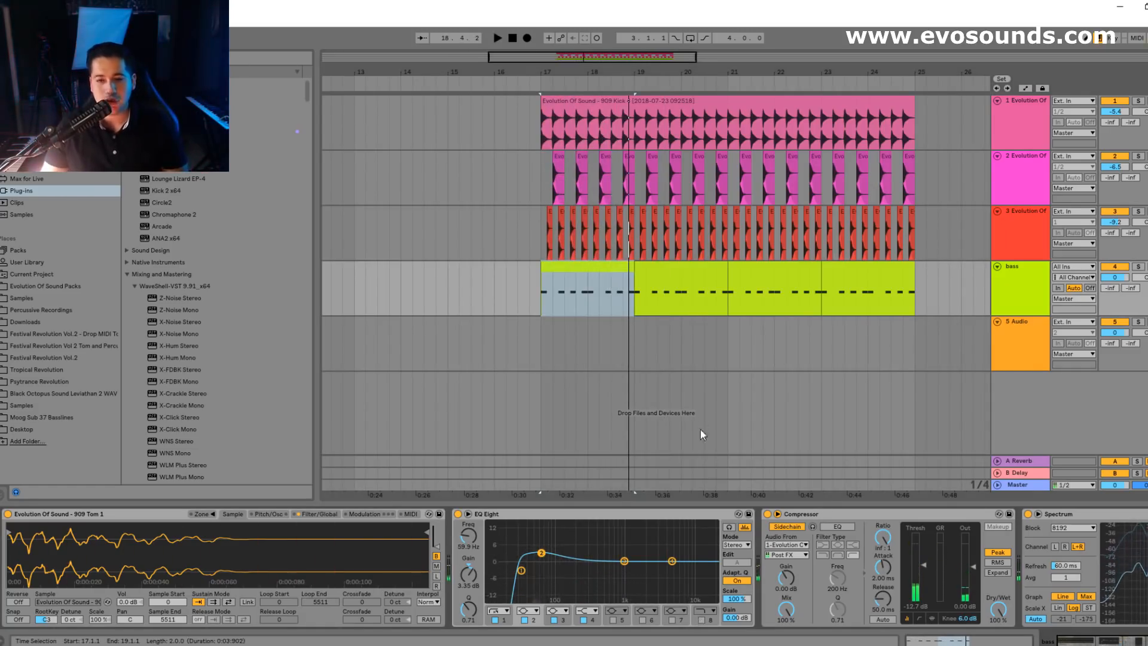
pyautogui.click(1024, 289)
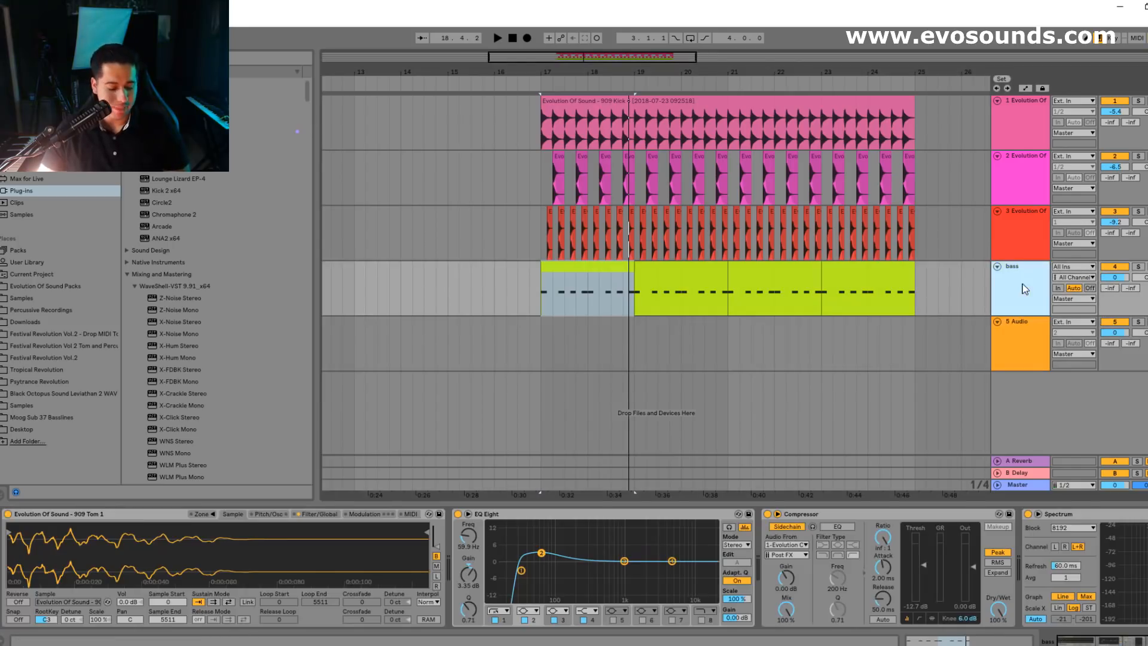
pyautogui.moveTo(645, 54)
pyautogui.mouseDown()
pyautogui.moveTo(645, 67)
pyautogui.moveTo(645, 52)
pyautogui.mouseUp()
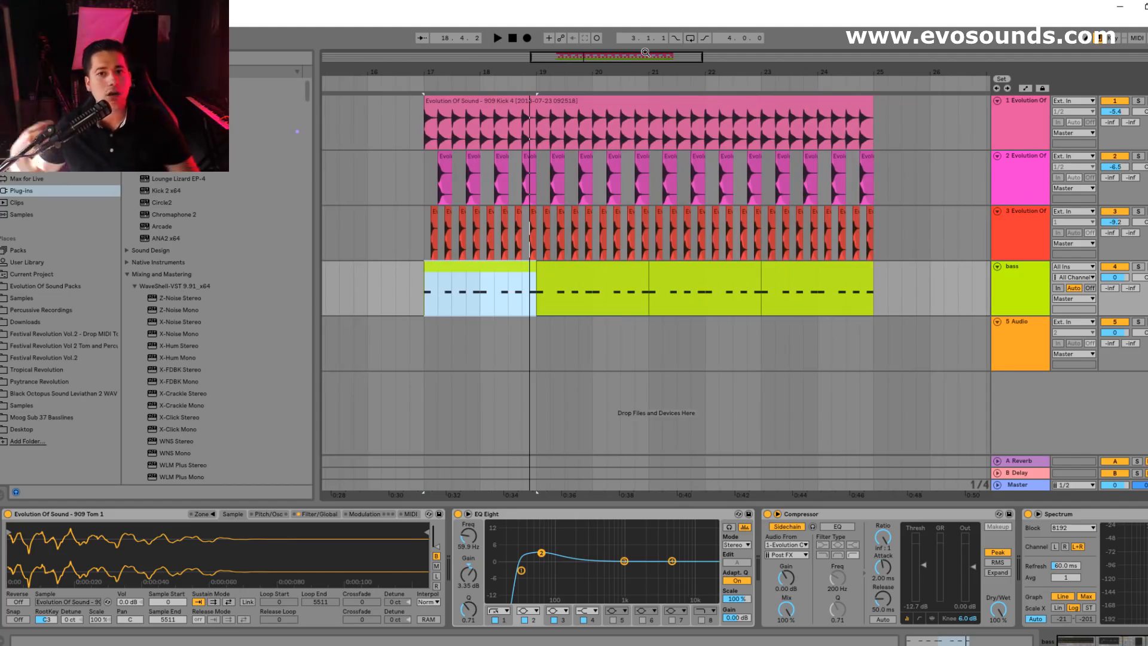
# - Insert an audio track below the hats, and a MIDI track with an empty Sampler below the bass
pyautogui.click(1039, 221)
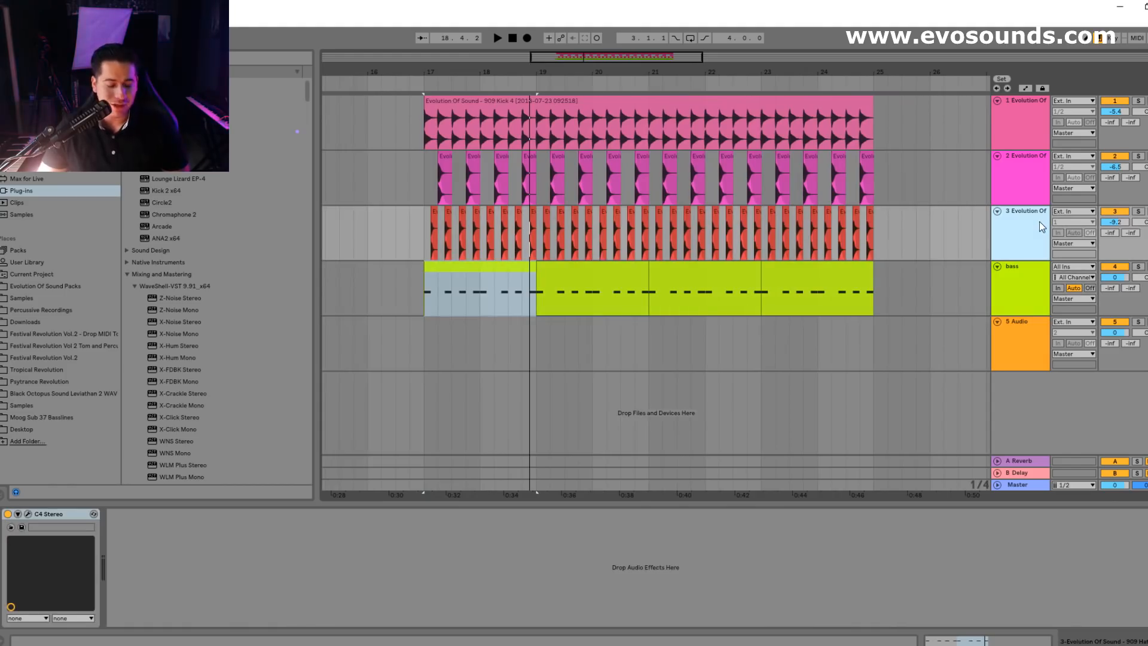
pyautogui.hotkey('ctrl', 't')
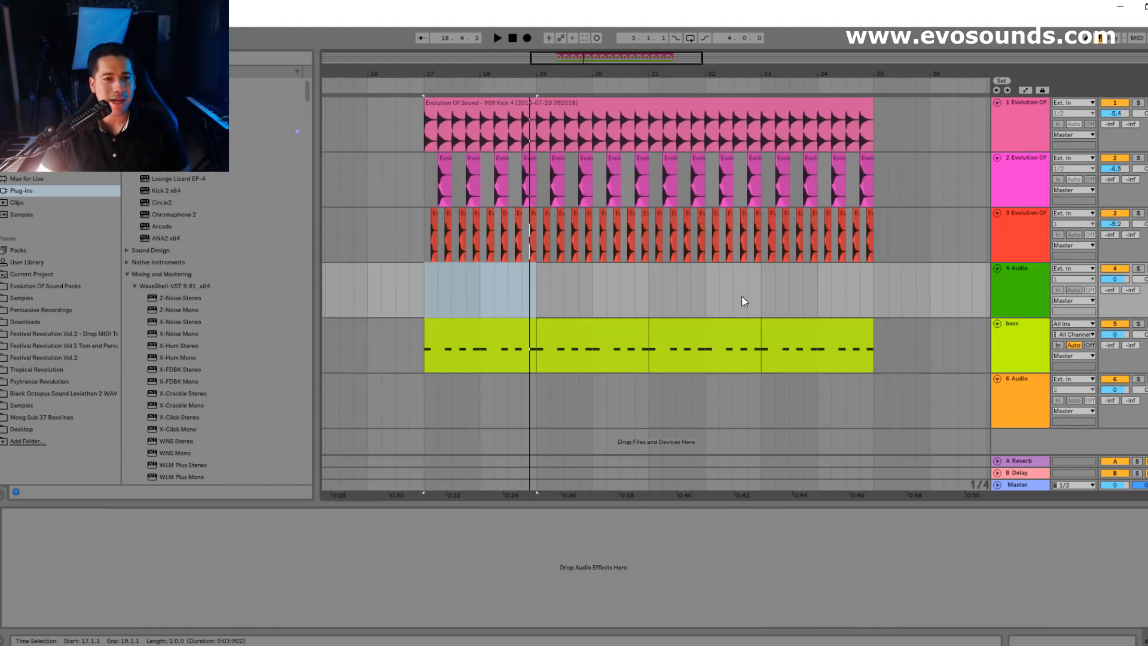
pyautogui.click(1014, 353)
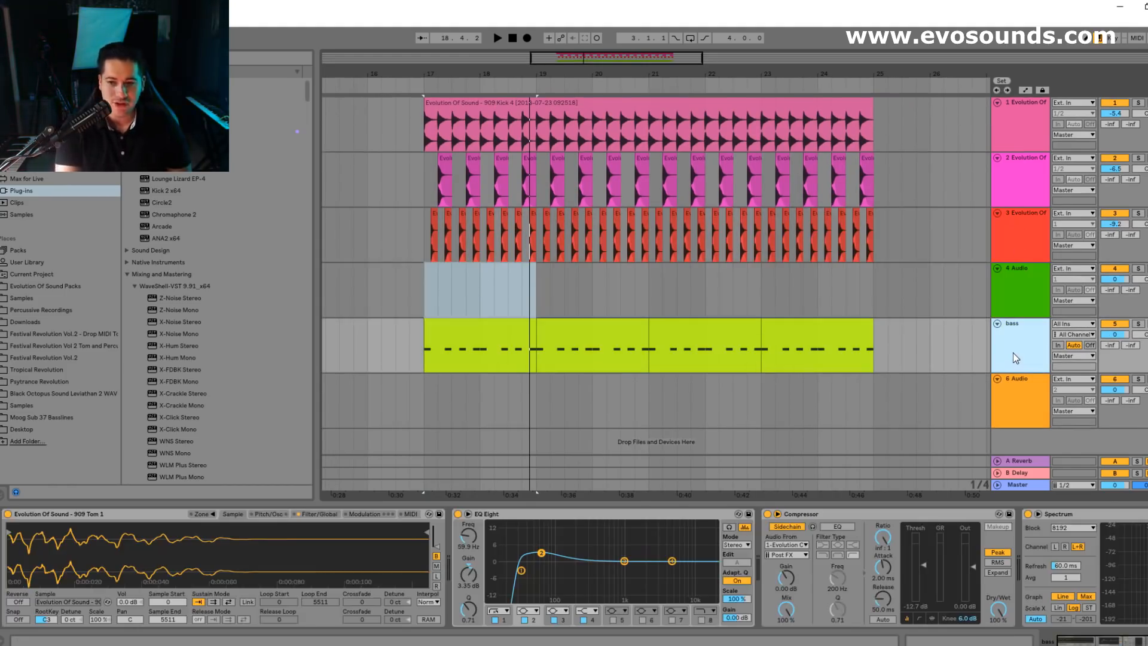
pyautogui.hotkey('ctrl', 'shift', 't')
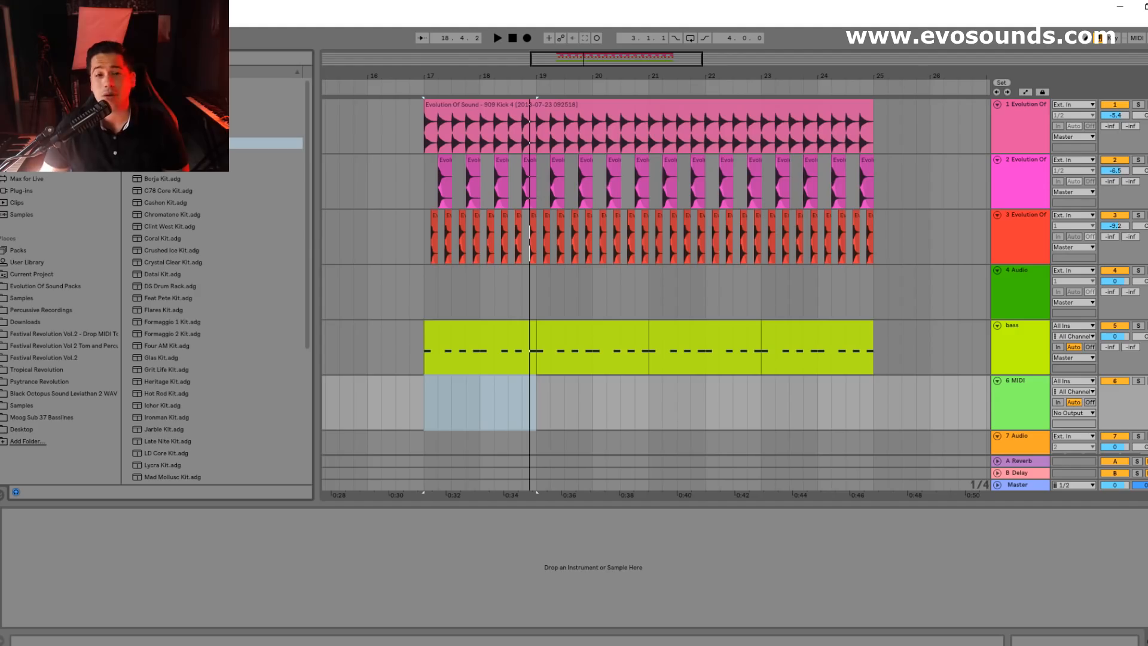
pyautogui.click(24, 143)
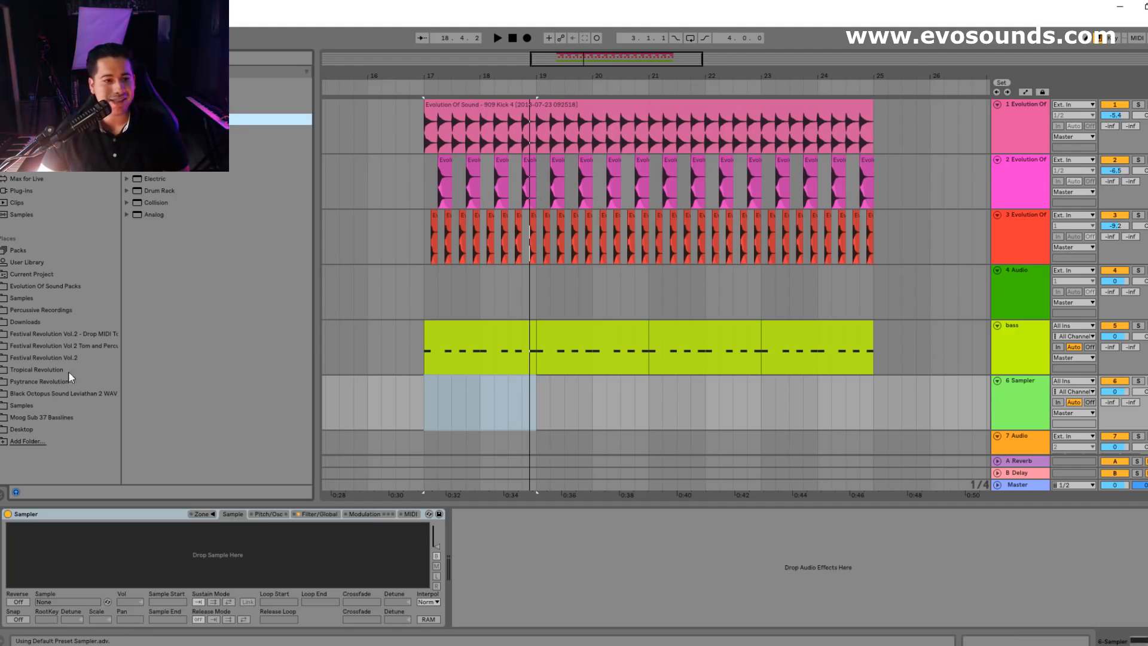
# - Audition the Evolution Of Sound 909 rim shots and load 909 Rim Shot 10 into the new track's Sampler
pyautogui.click(49, 286)
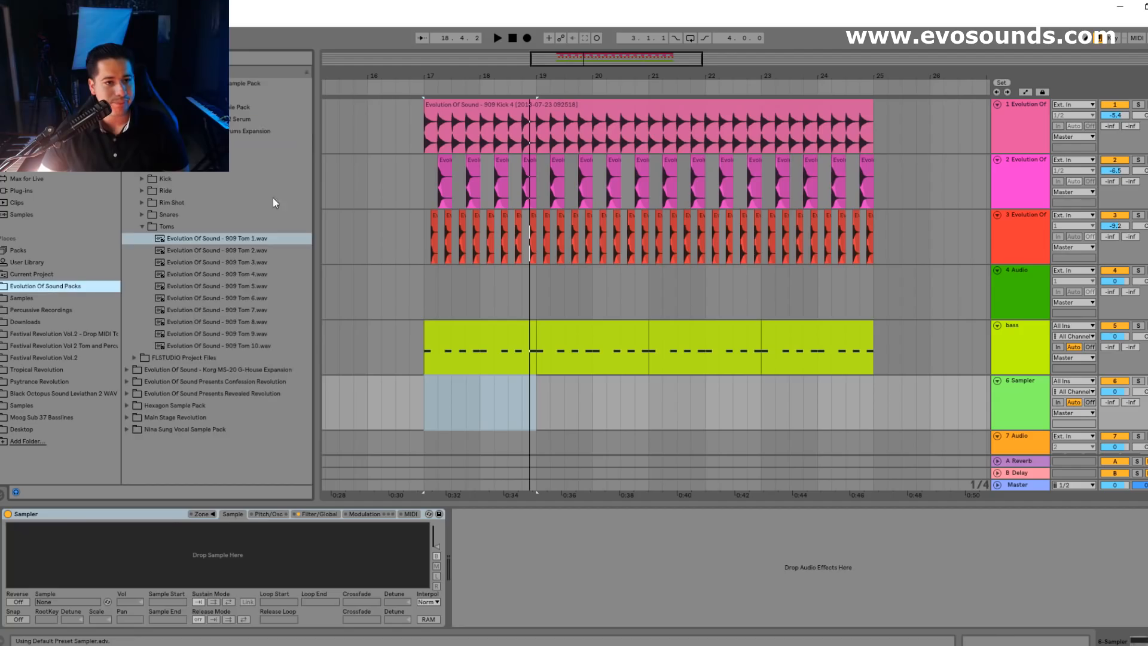
pyautogui.click(142, 226)
pyautogui.click(142, 202)
pyautogui.click(189, 227)
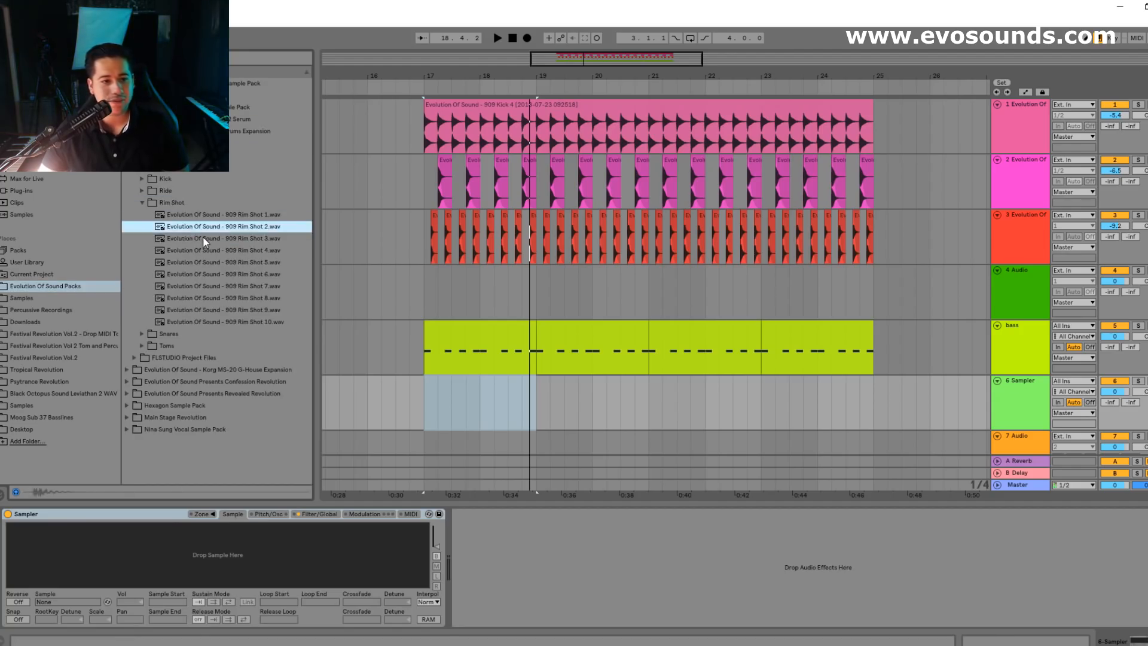
pyautogui.click(238, 215)
pyautogui.click(240, 224)
pyautogui.click(253, 275)
pyautogui.click(259, 286)
pyautogui.click(259, 297)
pyautogui.click(255, 310)
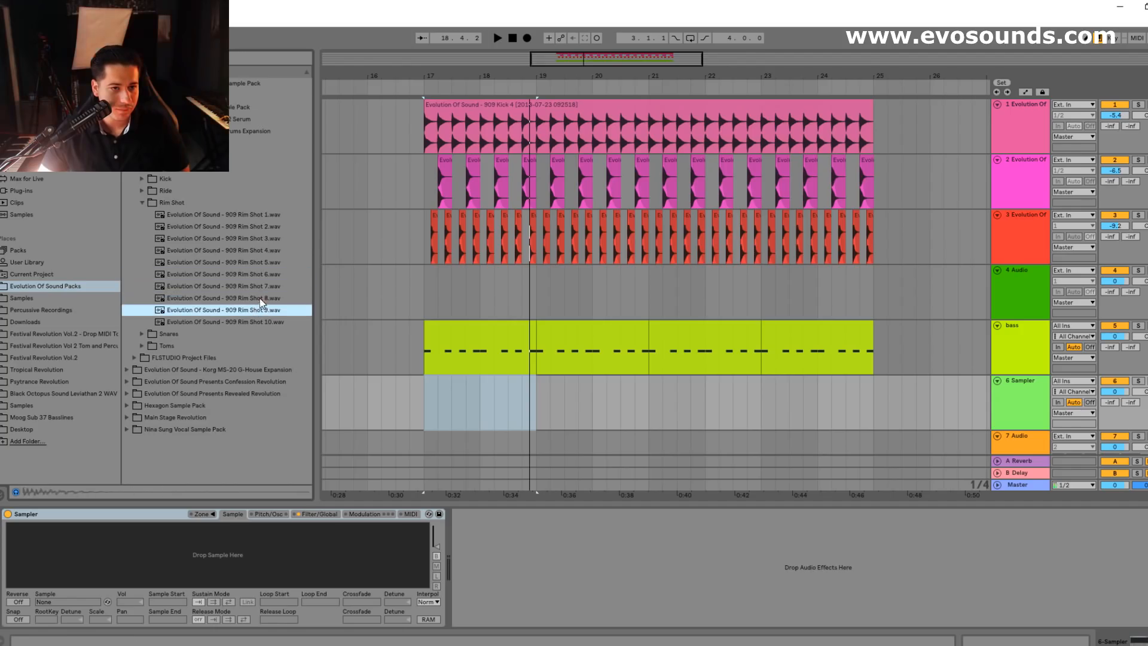
pyautogui.click(257, 323)
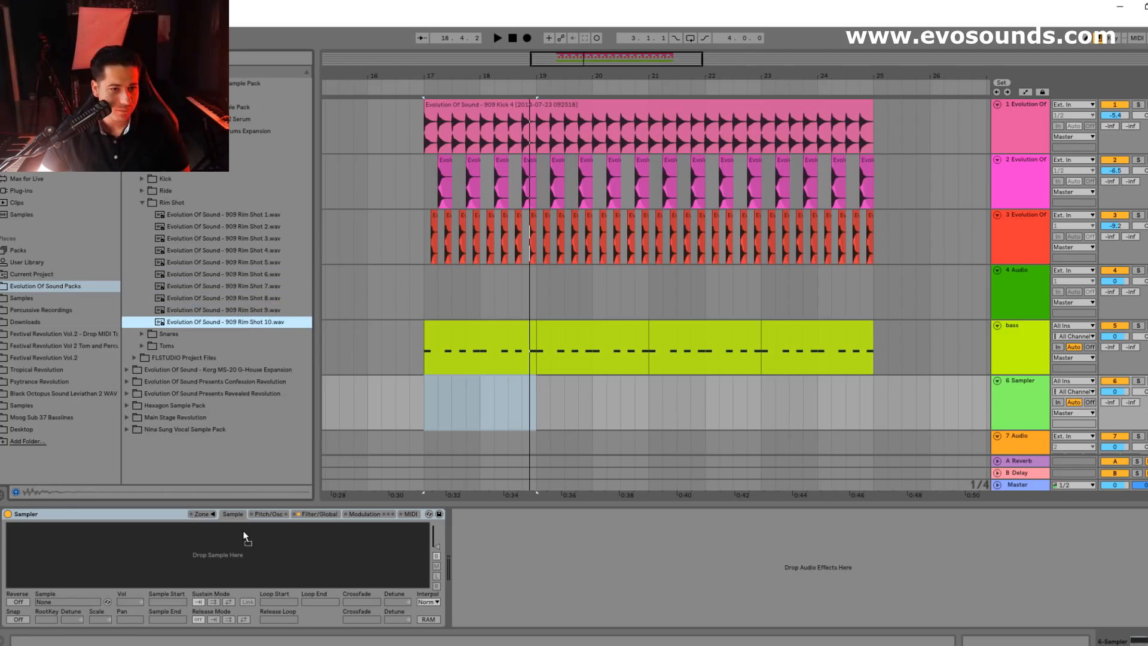
pyautogui.moveTo(242, 530); pyautogui.dragTo(244, 533)
# - Create an empty eight-bar MIDI clip from bar 17 to bar 25 on the rim shot track
pyautogui.click(424, 303)
pyautogui.press('space')
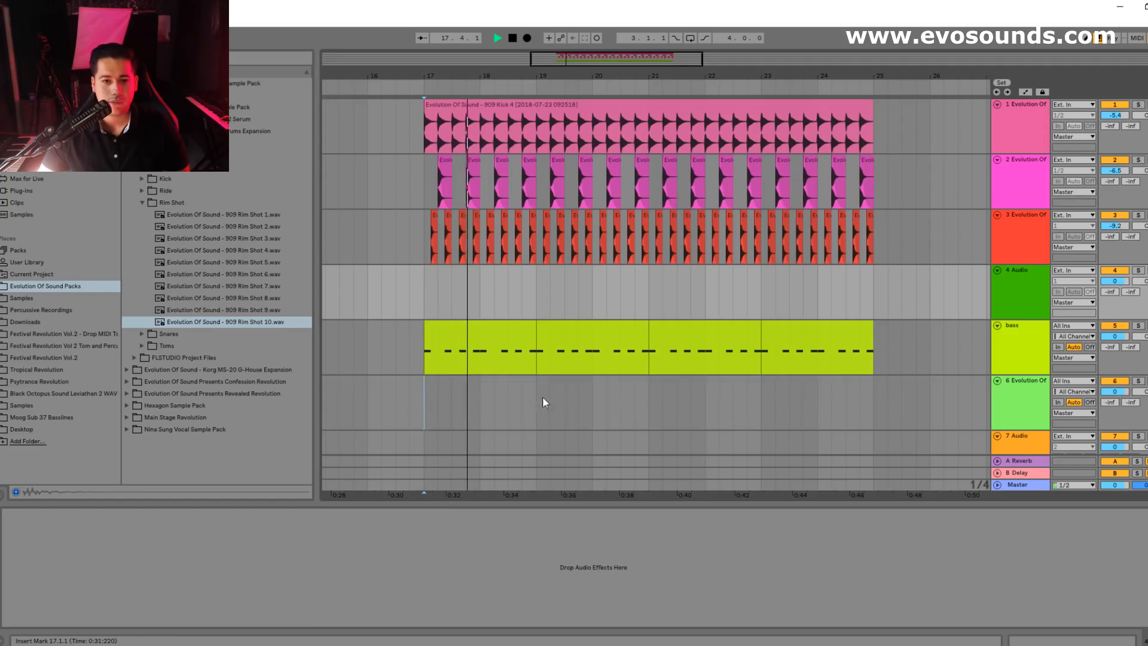
pyautogui.keyDown('shift'); pyautogui.click(860, 401); pyautogui.keyUp('shift')
pyautogui.click(873, 394)
pyautogui.press('space')
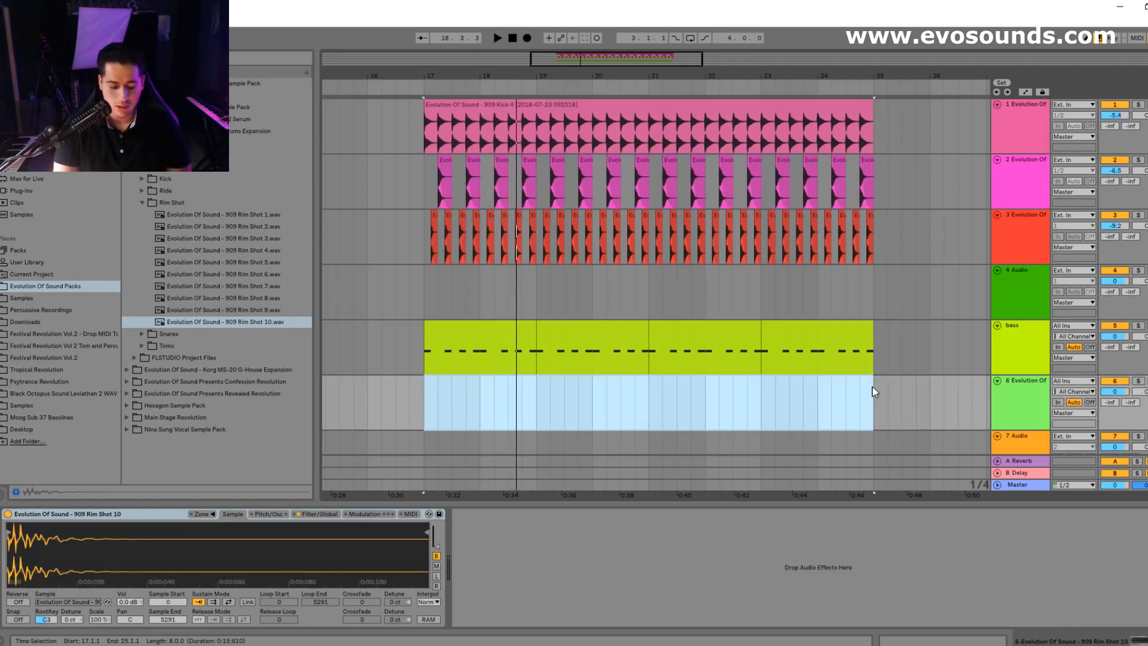
pyautogui.hotkey('ctrl', 'shift', 'm')
# - Enlarge the note editor and fill the clip's first bar with eight consecutive C3 eighth notes during playback
pyautogui.press('space')
pyautogui.moveTo(324, 500); pyautogui.dragTo(313, 368)
pyautogui.moveTo(152, 477)
pyautogui.mouseDown()
pyautogui.moveTo(202, 455)
pyautogui.moveTo(177, 428)
pyautogui.moveTo(200, 447)
pyautogui.moveTo(279, 440)
pyautogui.mouseUp()
pyautogui.hotkey('ctrl', 'd')
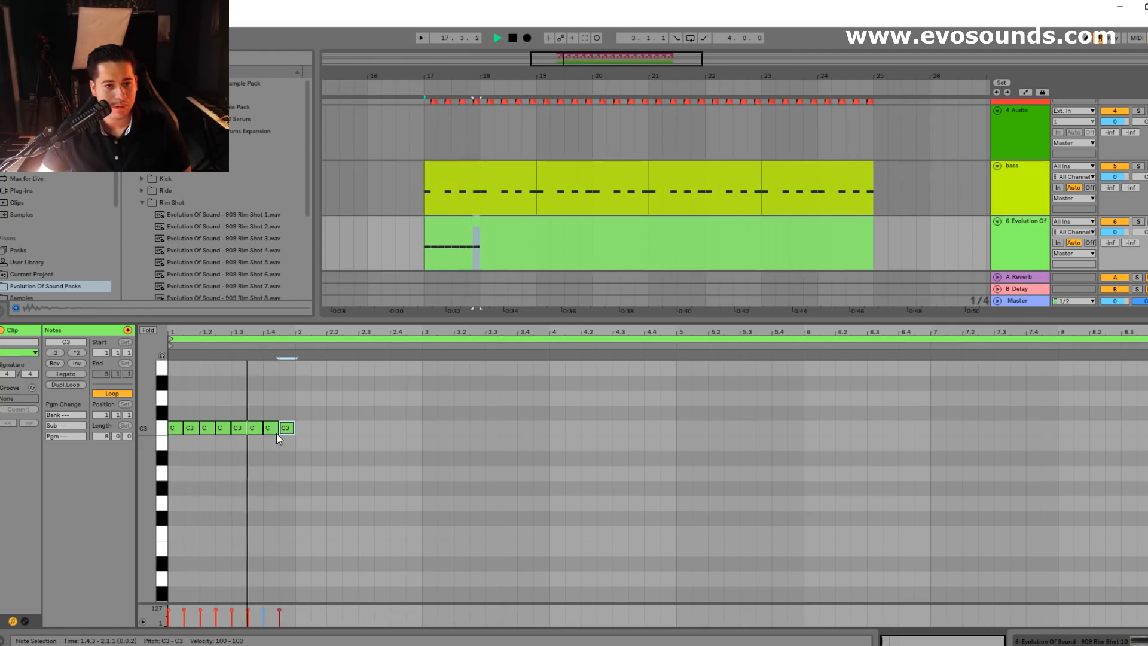
# - Turn the first three beats of the rim shot bar into continuous C3 sixteenth notes and play the result
pyautogui.press('space')
pyautogui.moveTo(213, 332); pyautogui.dragTo(309, 381)
pyautogui.moveTo(217, 432); pyautogui.dragTo(194, 435)
pyautogui.hotkey('ctrl', 'd')
pyautogui.hotkey('ctrl', 'd')
pyautogui.hotkey('ctrl', 'd')
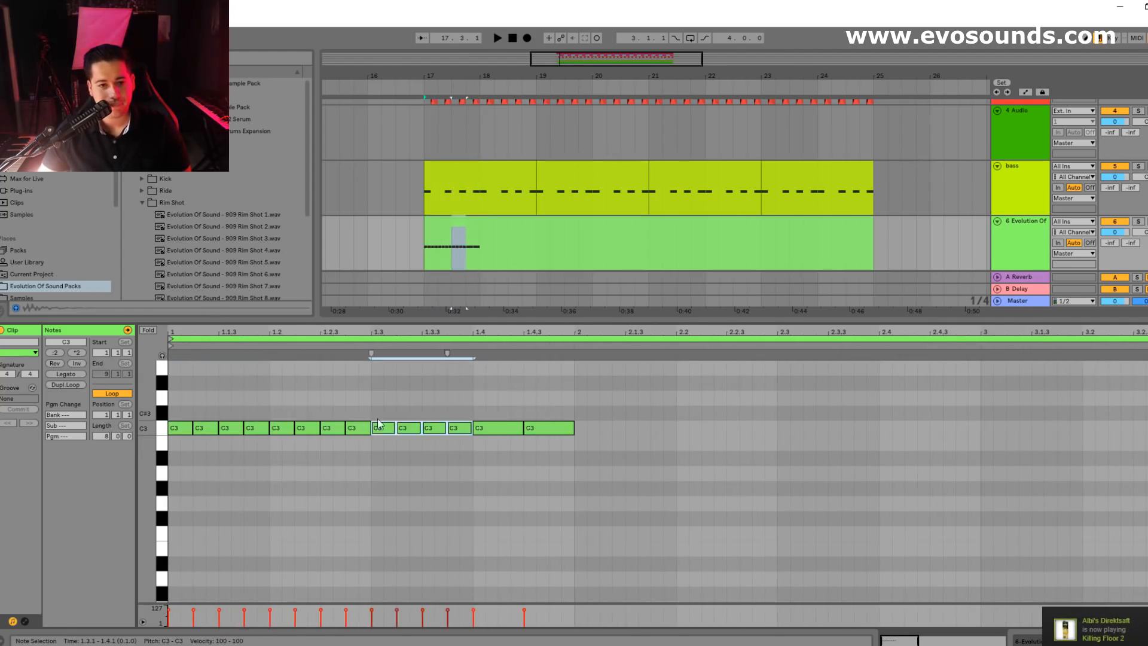
pyautogui.press('space')
pyautogui.press('space')
# - Rework the bar's fourth beat into four C3 thirty-second notes followed by D3 and D#3 sixteenths, and play it
pyautogui.click(509, 444)
pyautogui.moveTo(496, 429); pyautogui.dragTo(569, 383)
pyautogui.hotkey('ctrl', 'd')
pyautogui.hotkey('ctrl', 'd')
pyautogui.hotkey('ctrl', 'd')
pyautogui.press('space')
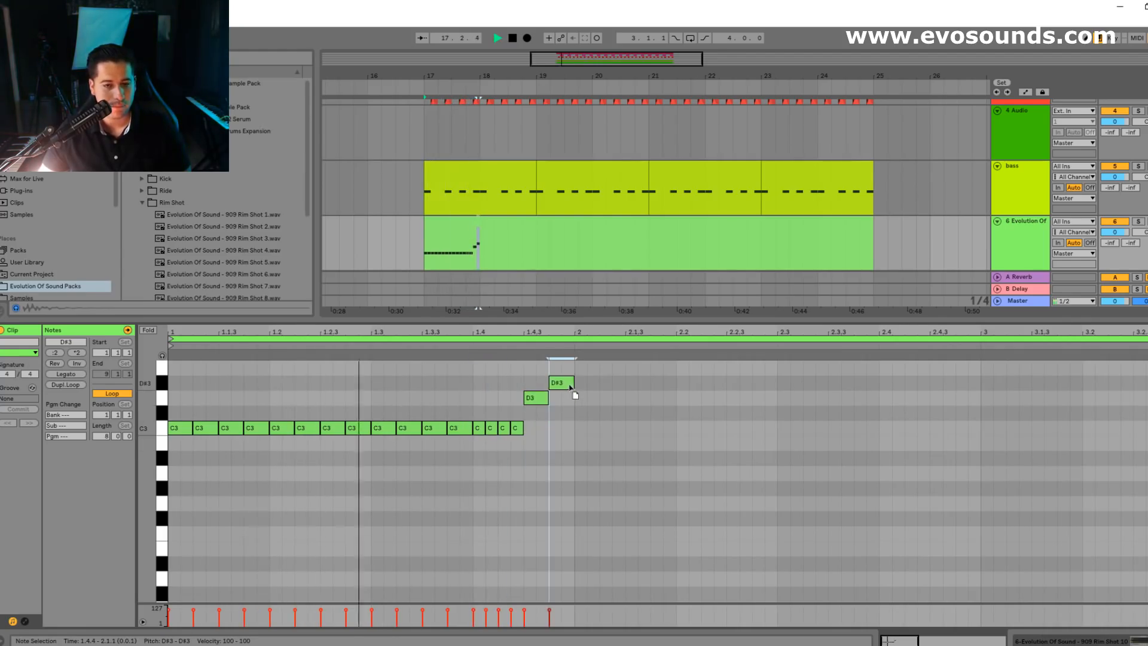
# - Repeat the one-bar rim shot pattern in the clip, and duplicate its first two bars through to bar 25
pyautogui.hotkey('ctrl', 'a')
pyautogui.hotkey('ctrl', 'd')
pyautogui.hotkey('ctrl', 'd')
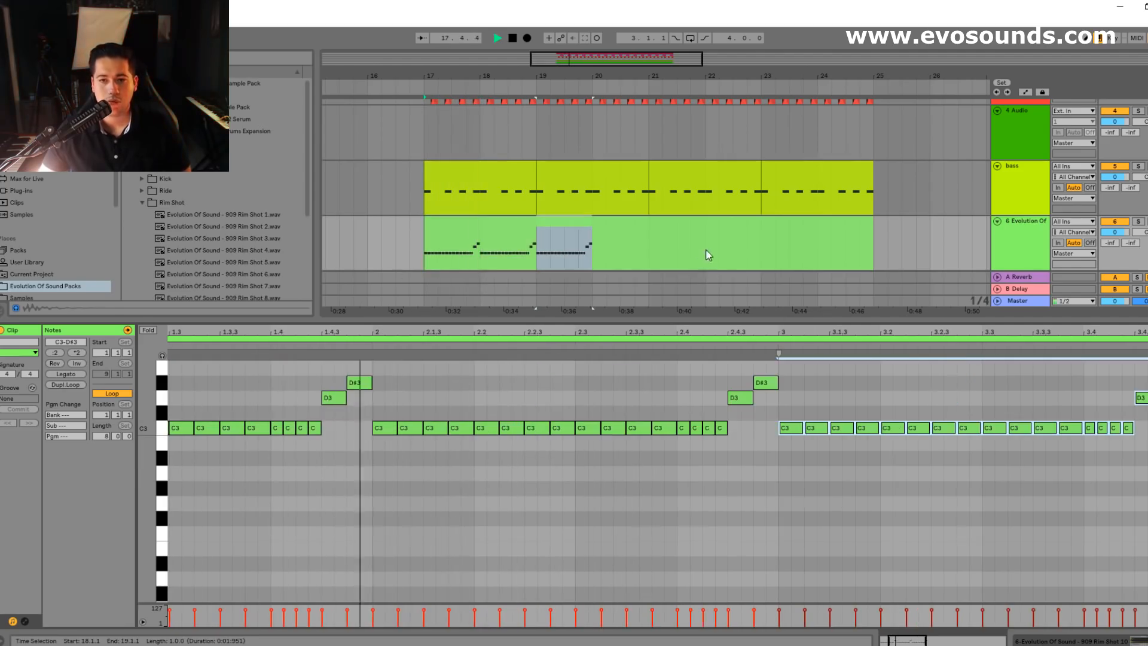
pyautogui.click(559, 223)
pyautogui.moveTo(536, 254); pyautogui.dragTo(426, 235)
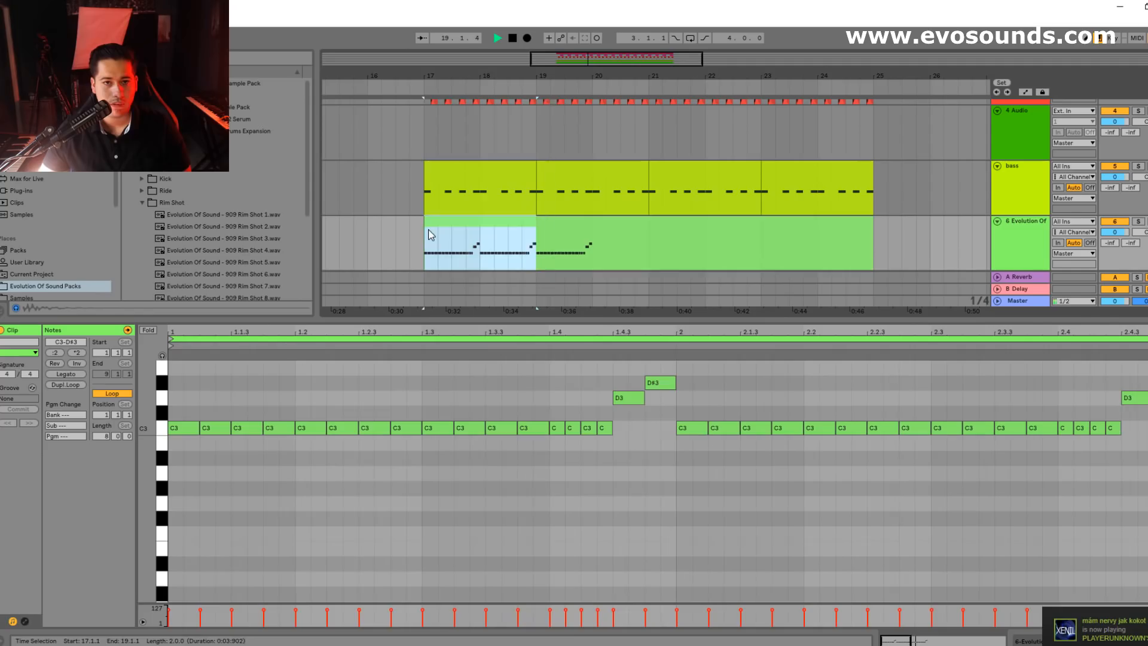
pyautogui.hotkey('ctrl', 'd')
pyautogui.hotkey('ctrl', 'd')
pyautogui.hotkey('ctrl', 'd')
# - Lower the rim shot track's volume to -5.8 dB and insert a Compressor after its Sampler
pyautogui.hotkey('shift', 'Tab')
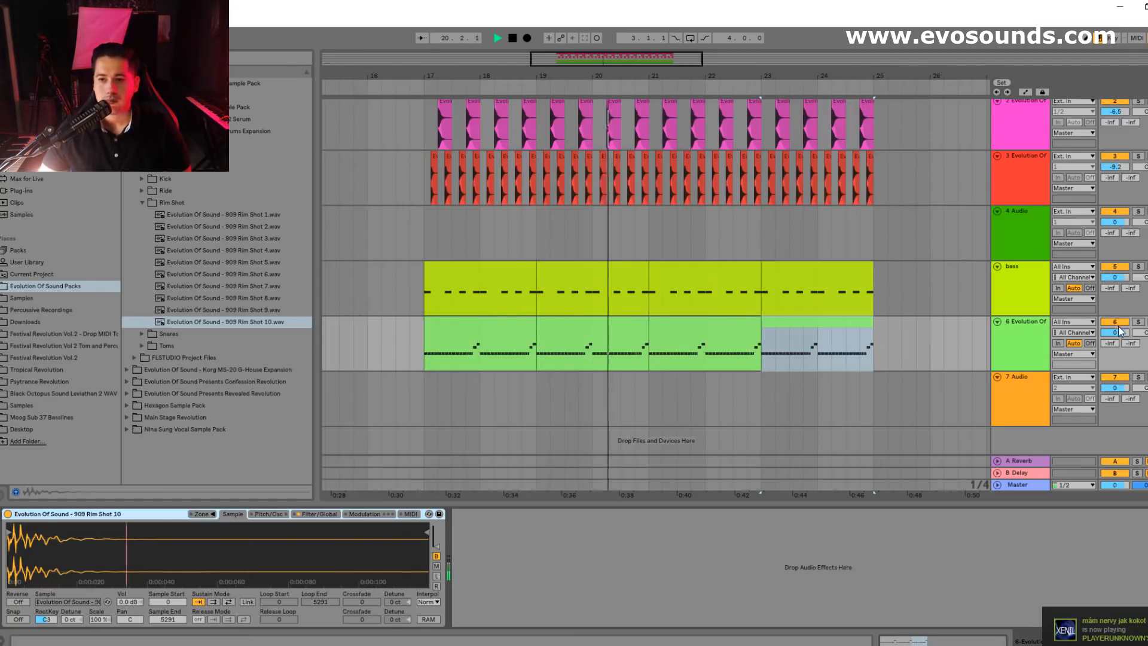
pyautogui.moveTo(1115, 333); pyautogui.dragTo(1115, 352)
pyautogui.press('space')
pyautogui.click(29, 155)
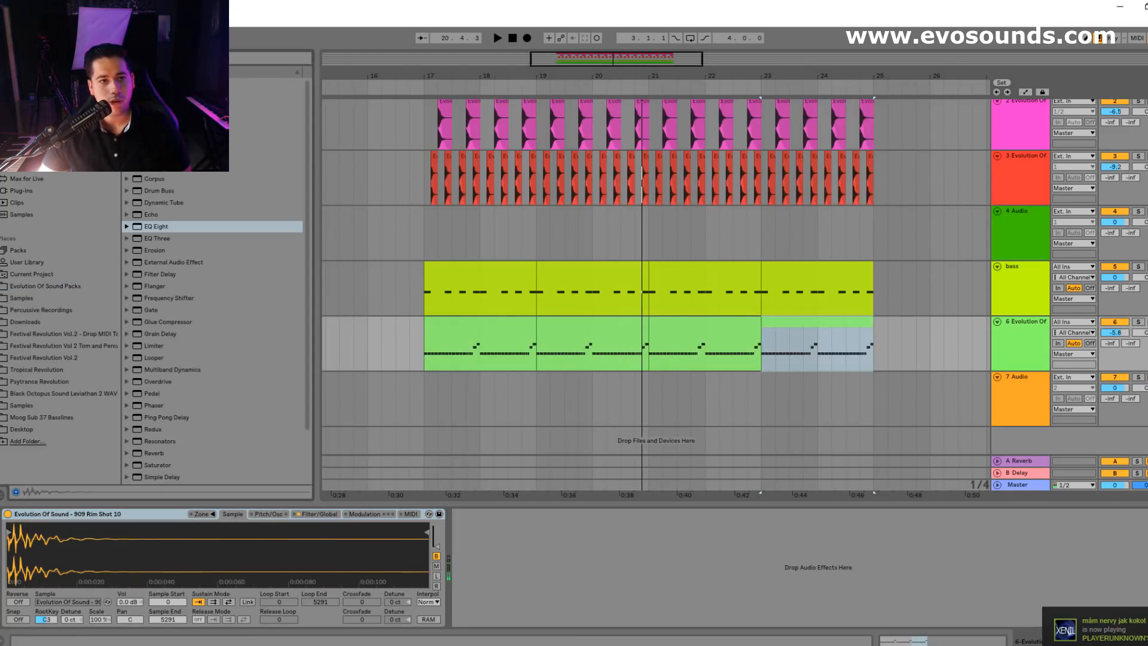
pyautogui.hotkey('ctrl', 'f')
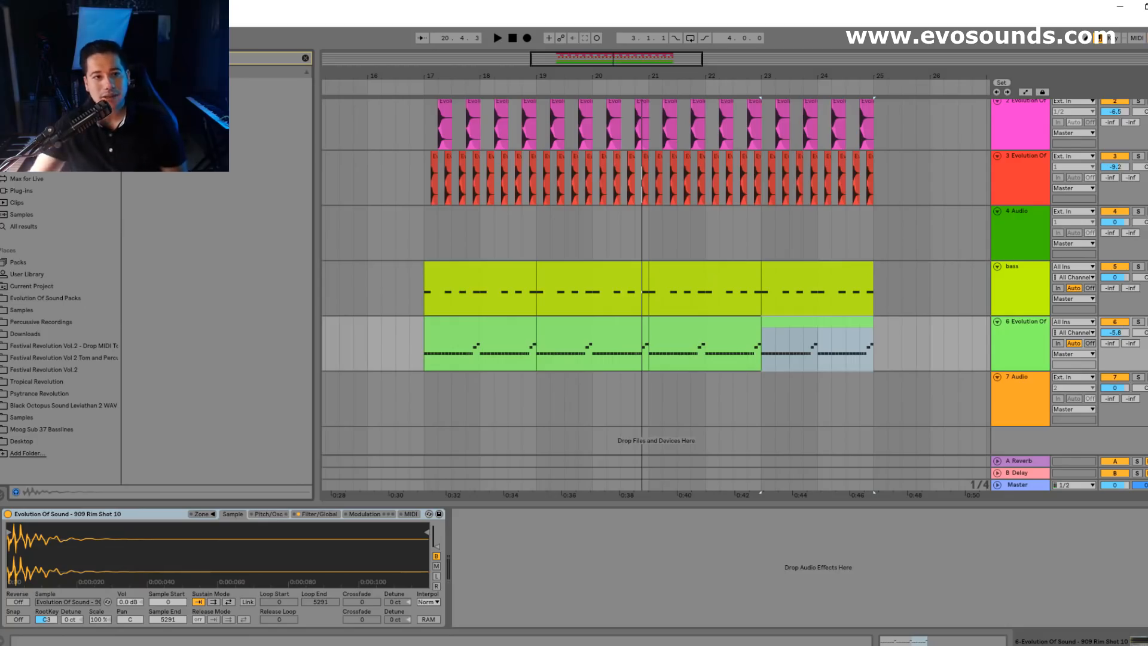
pyautogui.moveTo(540, 547); pyautogui.dragTo(539, 546)
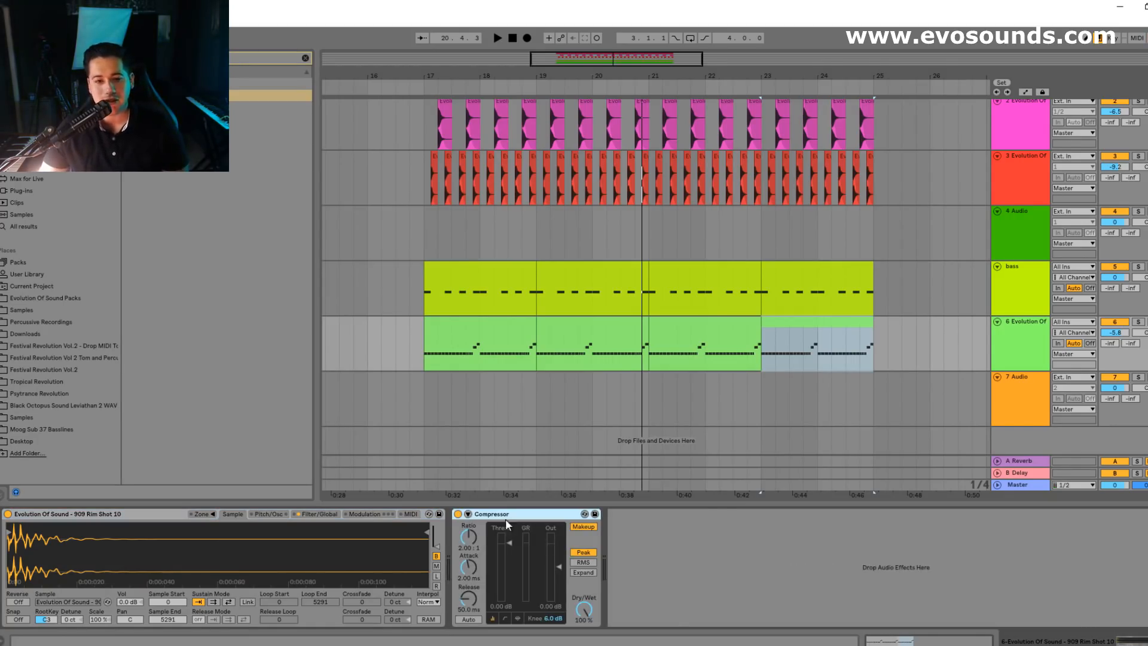
# - Enable the Compressor's sidechain with the 909 Kick 4 track as source, and set the ratio to inf:1
pyautogui.click(469, 514)
pyautogui.click(473, 527)
pyautogui.click(472, 544)
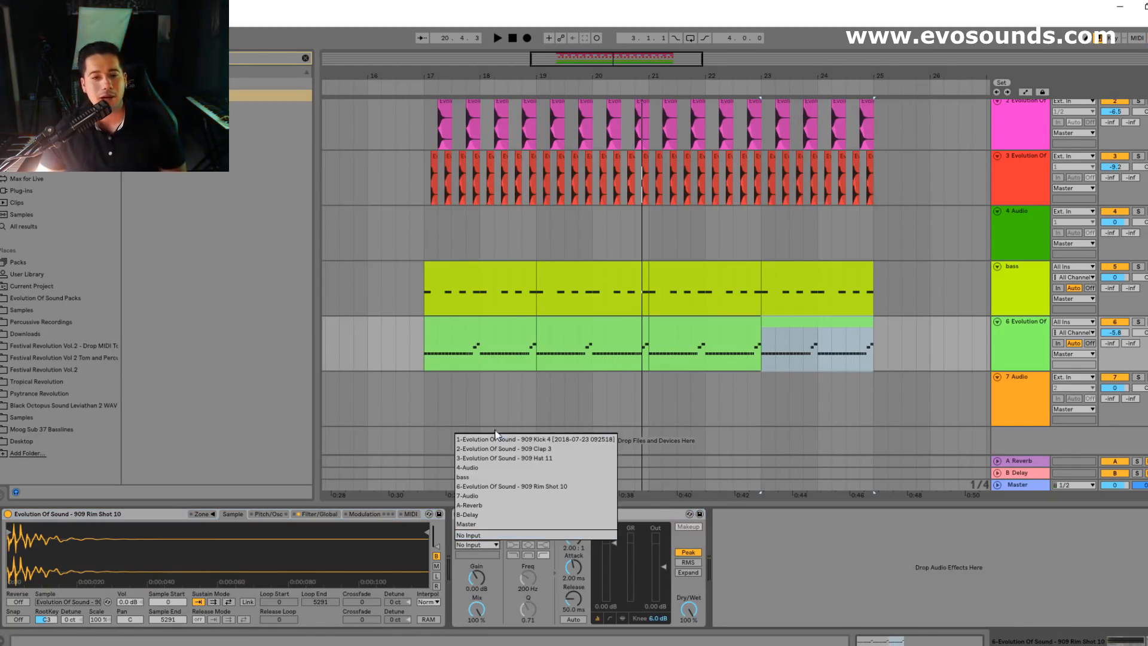
pyautogui.click(508, 440)
pyautogui.moveTo(584, 548); pyautogui.dragTo(585, 520)
# - Set the Compressor's threshold to -16.0 dB during playback and lower the rim shot track's volume to -7.8 dB
pyautogui.press('space')
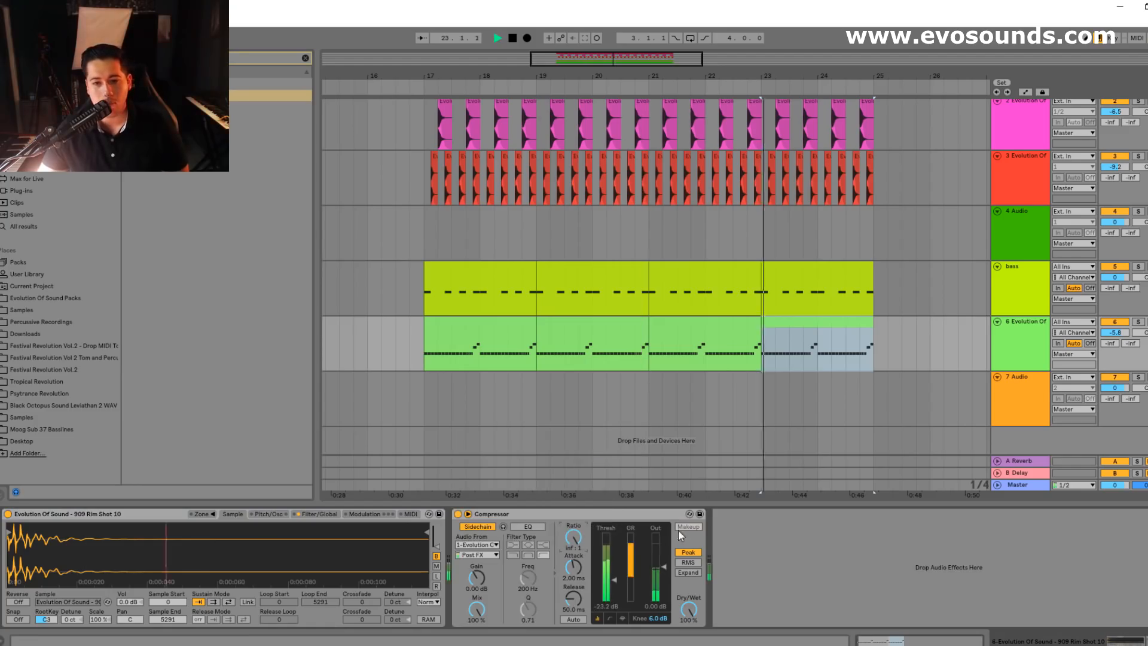
pyautogui.moveTo(614, 568); pyautogui.dragTo(614, 570)
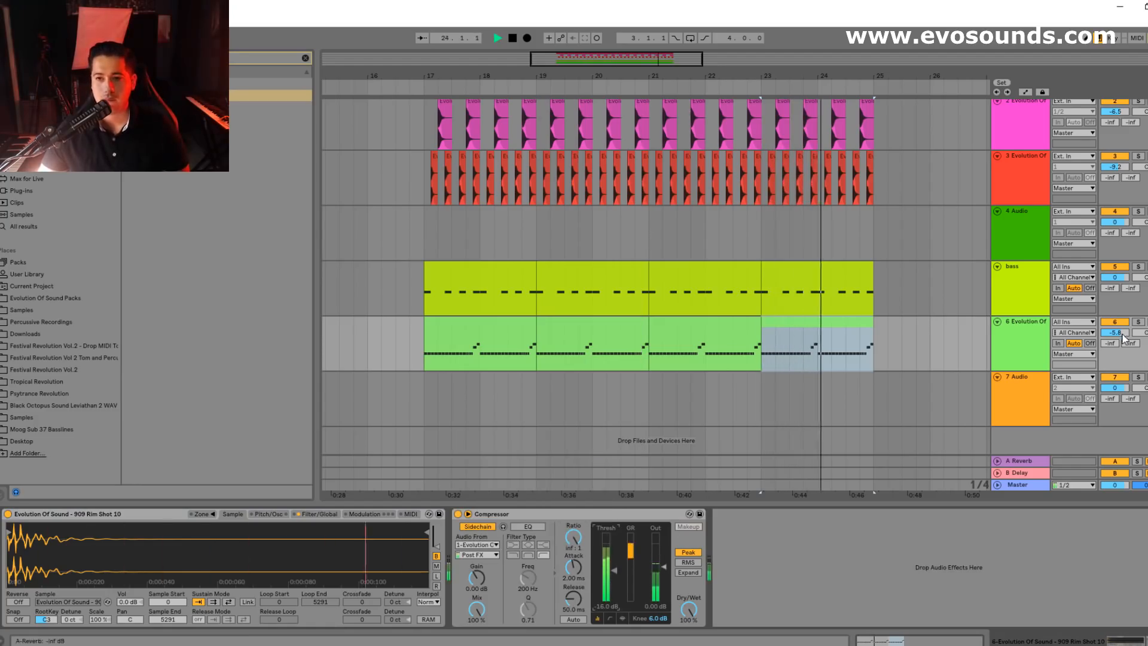
pyautogui.moveTo(1114, 333); pyautogui.dragTo(1114, 342)
pyautogui.click(1020, 327)
pyautogui.hotkey('ctrl', 'f')
pyautogui.press('space')
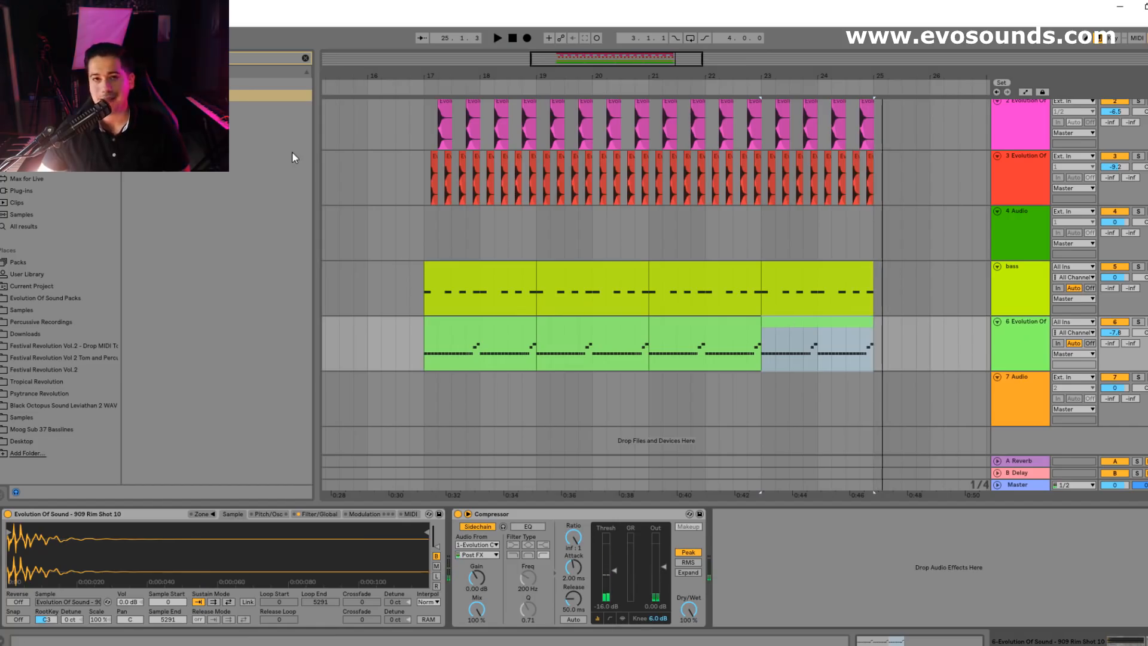
# - Delete the rim shot pattern except for its last-beat fills at 18.4, 20.4, 21.4, 22.4, 23.4 and 24.4
pyautogui.click(494, 326)
pyautogui.moveTo(430, 326); pyautogui.dragTo(749, 335)
pyautogui.click(545, 325)
pyautogui.press('space')
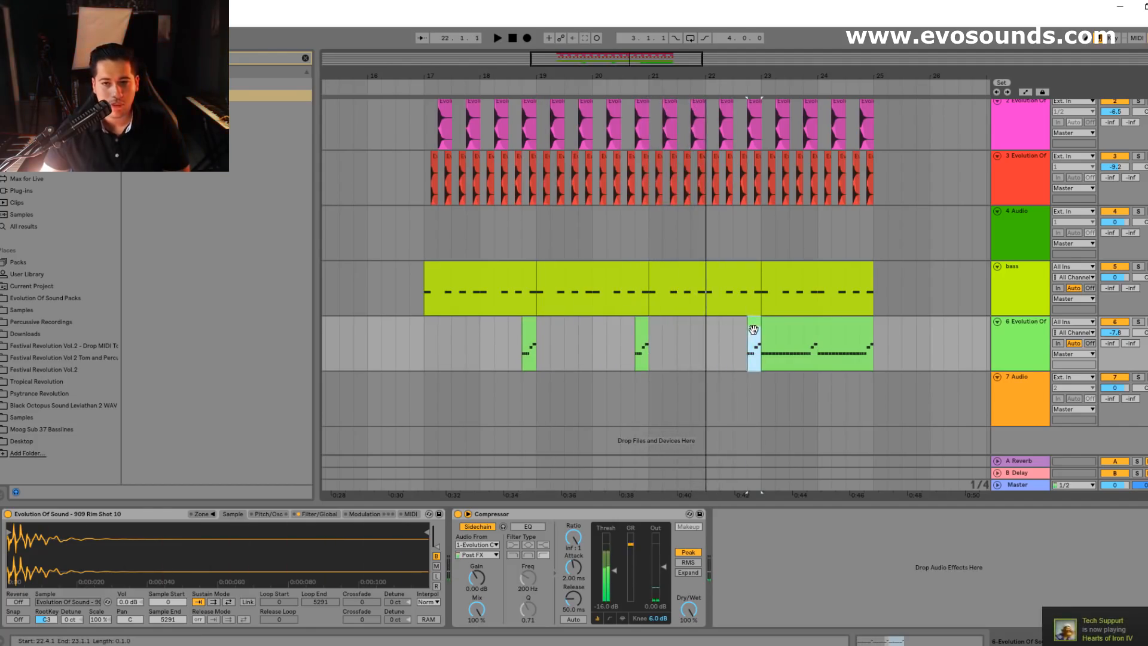
pyautogui.moveTo(769, 326); pyautogui.dragTo(810, 330)
pyautogui.click(859, 354)
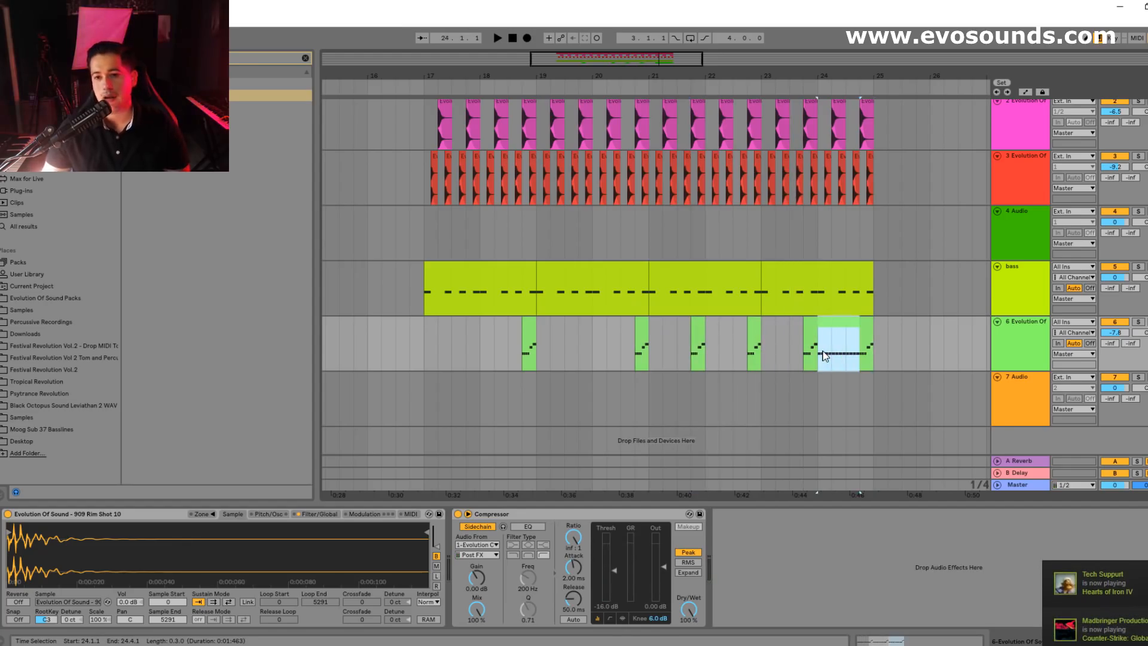
pyautogui.press('Delete')
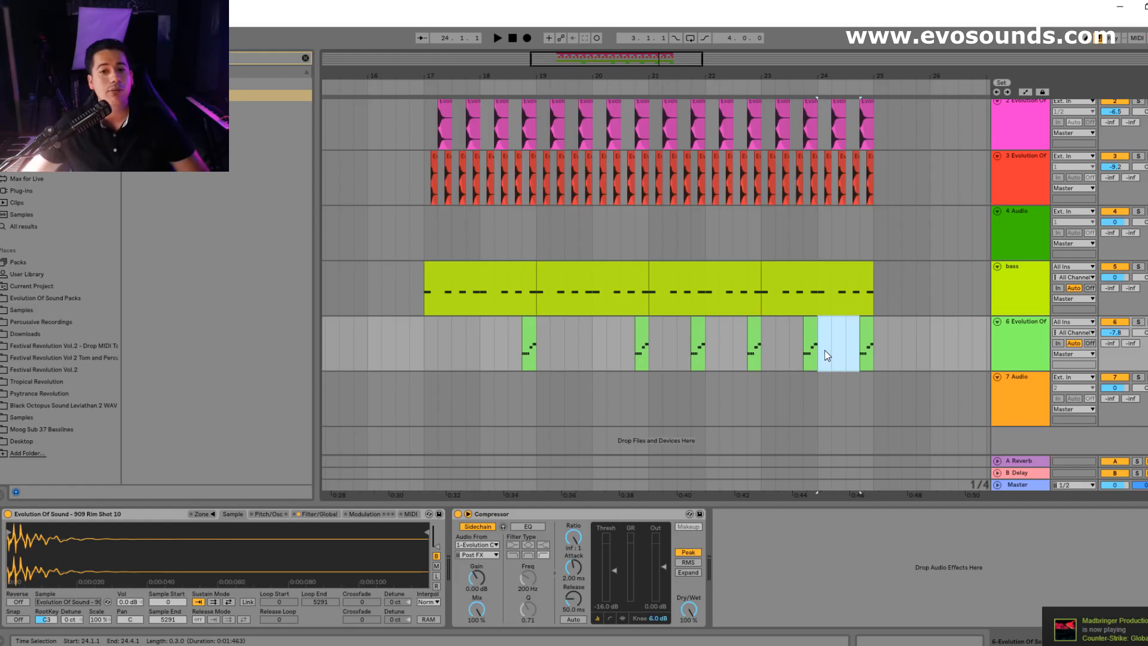
# - Copy the rim shot fill to 17.4 and 19.4 so every bar ends with one
pyautogui.click(531, 316)
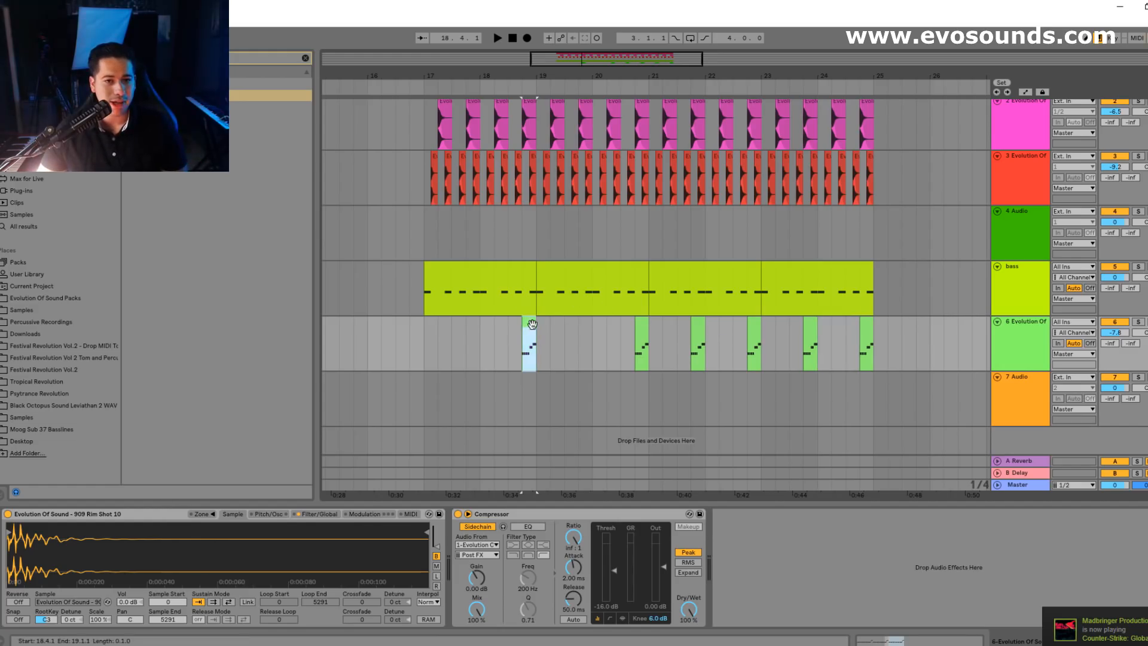
pyautogui.moveTo(532, 324); pyautogui.dragTo(473, 336)
pyautogui.keyDown('shift'); pyautogui.click(640, 327); pyautogui.keyUp('shift')
pyautogui.moveTo(640, 327); pyautogui.dragTo(589, 331)
pyautogui.click(607, 335)
pyautogui.click(640, 375)
pyautogui.click(703, 327)
# - Play the groove from bar 17 and raise the rim shot track's volume to -4.7 dB
pyautogui.click(430, 329)
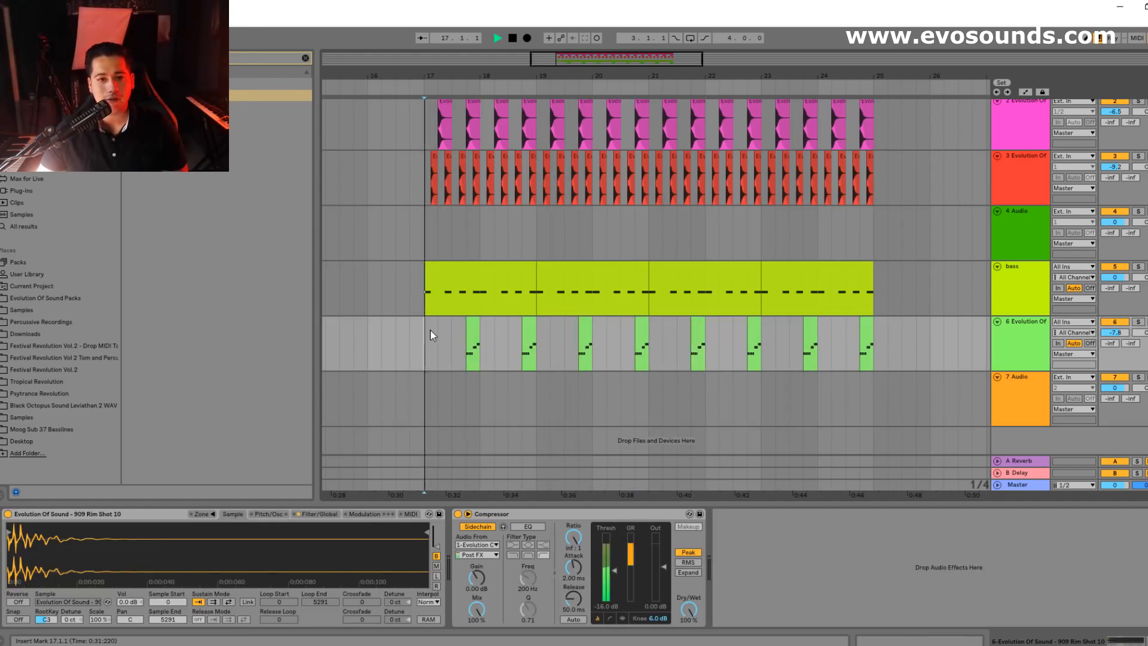
pyautogui.press('space')
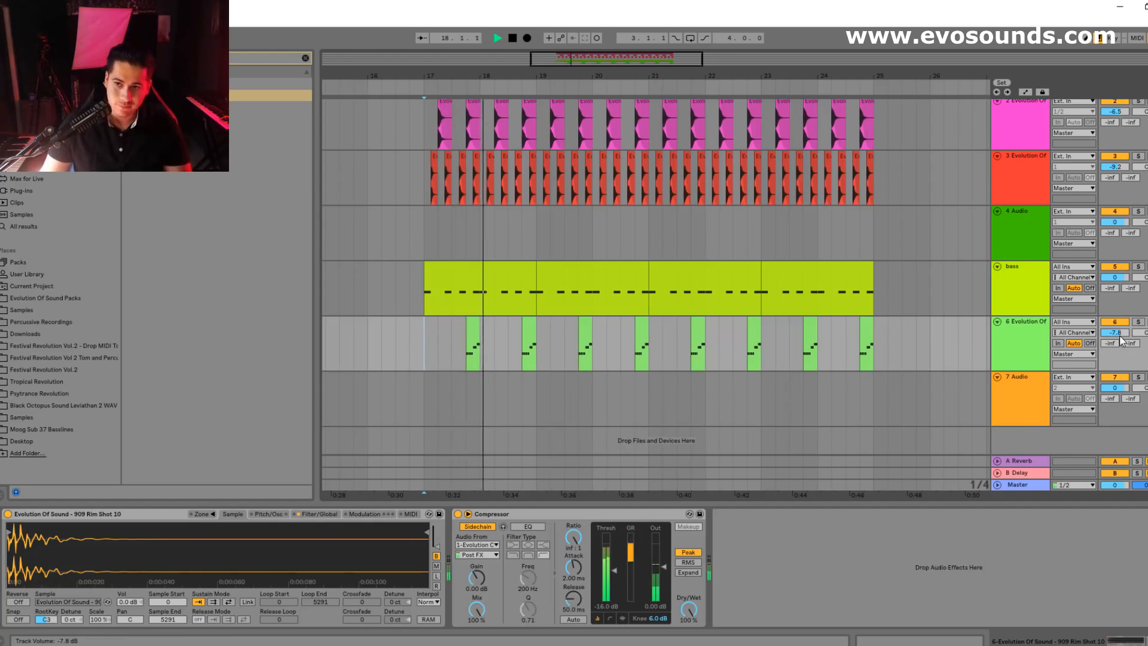
pyautogui.click(1041, 344)
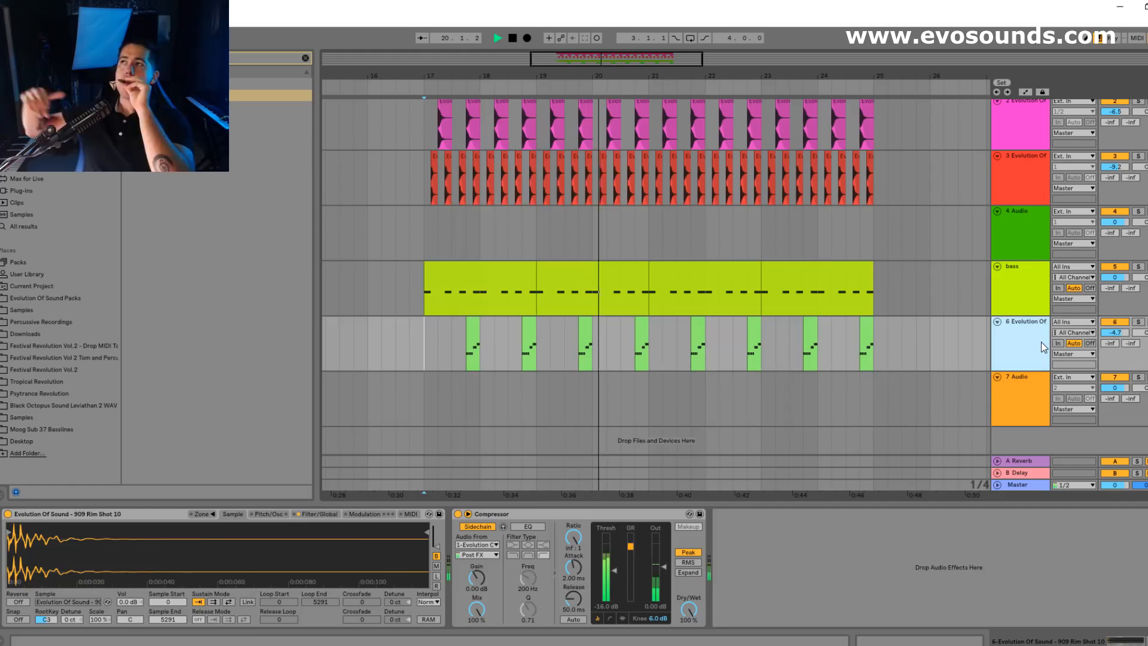
pyautogui.press('space')
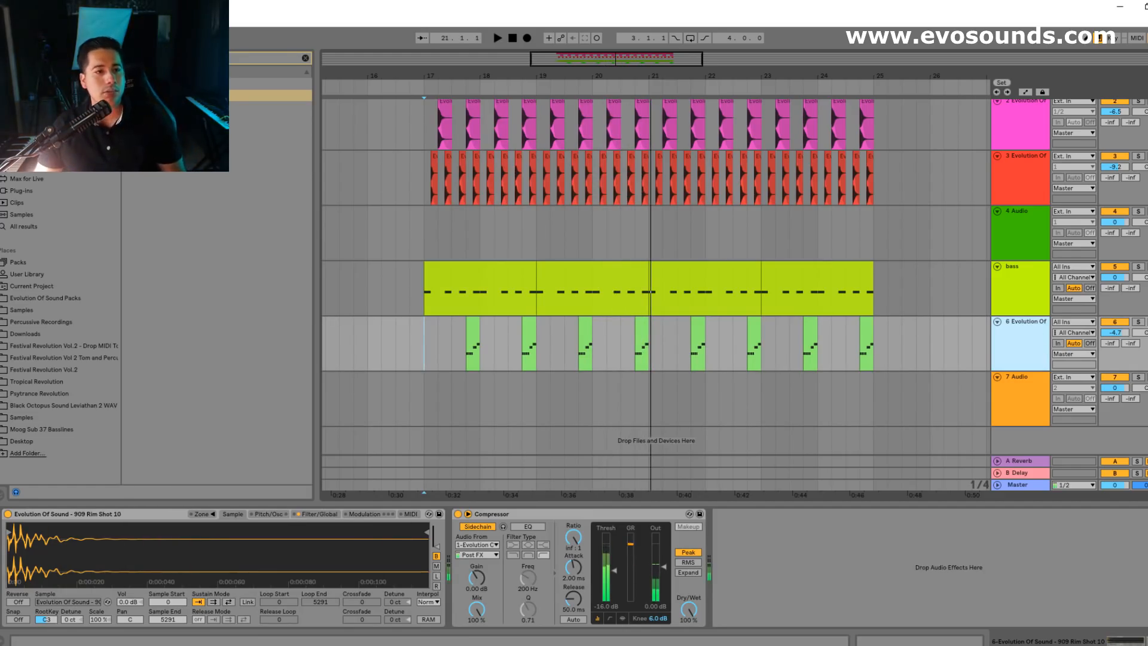
# - Audition the 128 BPM vocal loops in the Samples folder between Vocal Loop 67 and Vocal Loop 56 for one that fits the groove
pyautogui.click(24, 309)
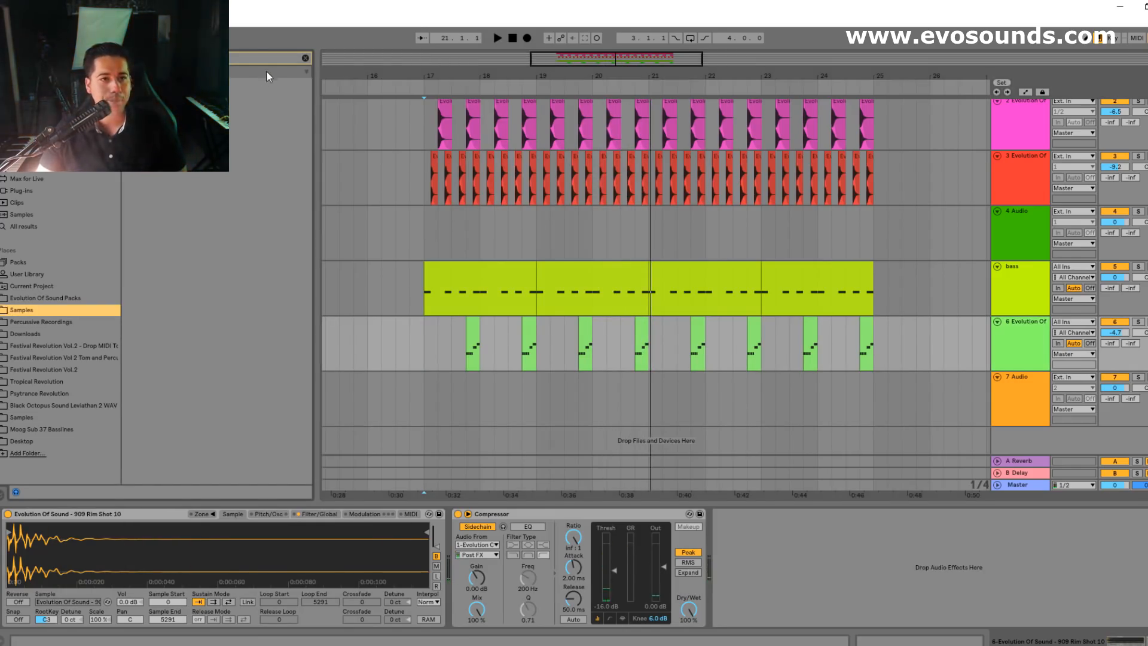
pyautogui.click(305, 59)
pyautogui.click(203, 179)
pyautogui.scroll(-10, 221, 240)
pyautogui.click(224, 262)
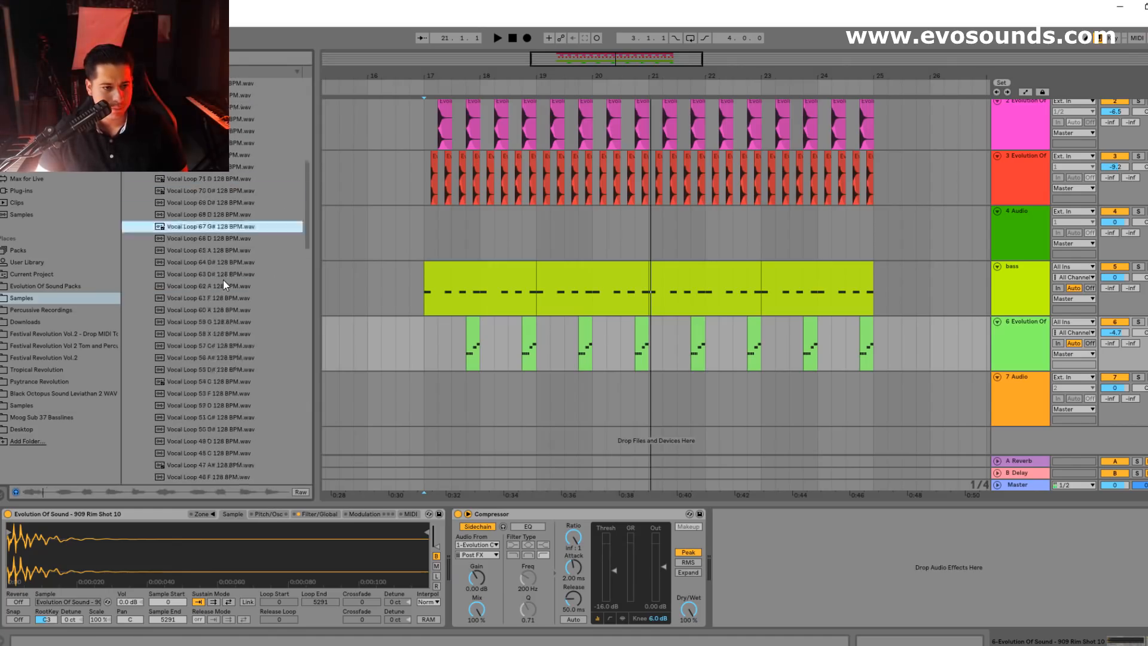
pyautogui.press('space')
pyautogui.click(224, 251)
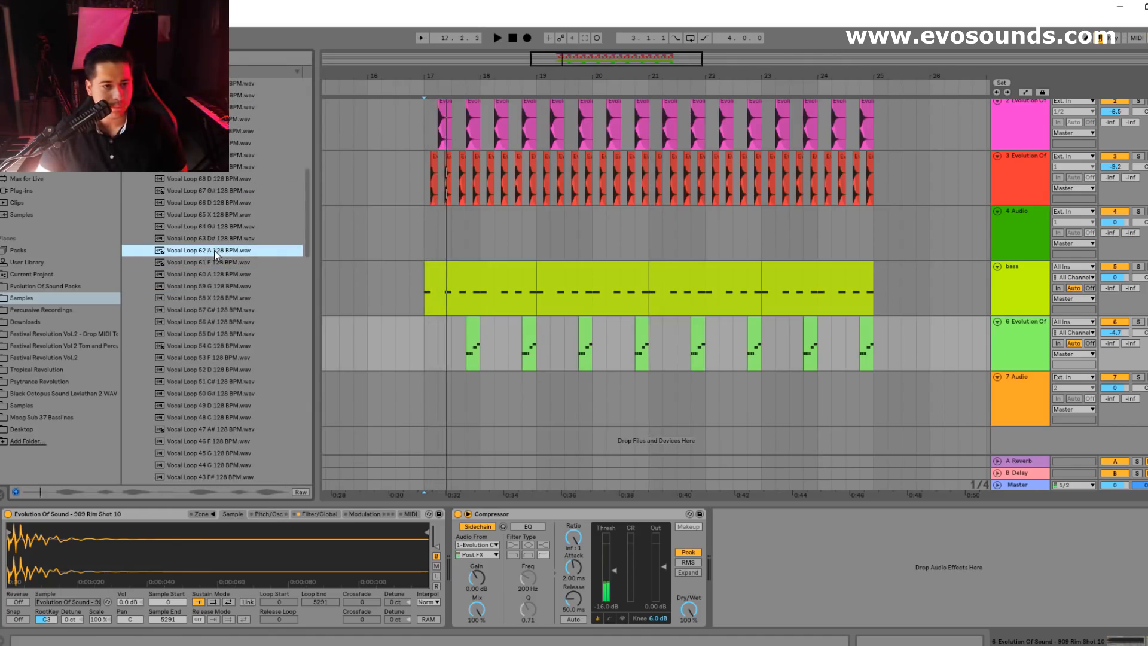
pyautogui.click(210, 299)
pyautogui.scroll(-4, 230, 316)
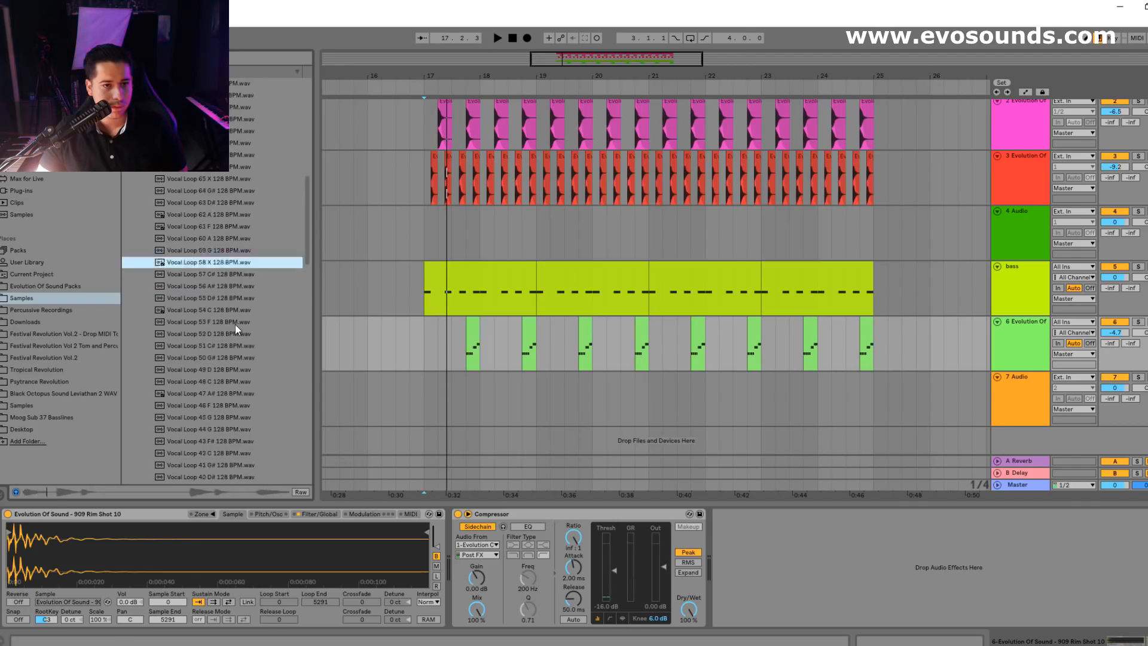
pyautogui.click(214, 203)
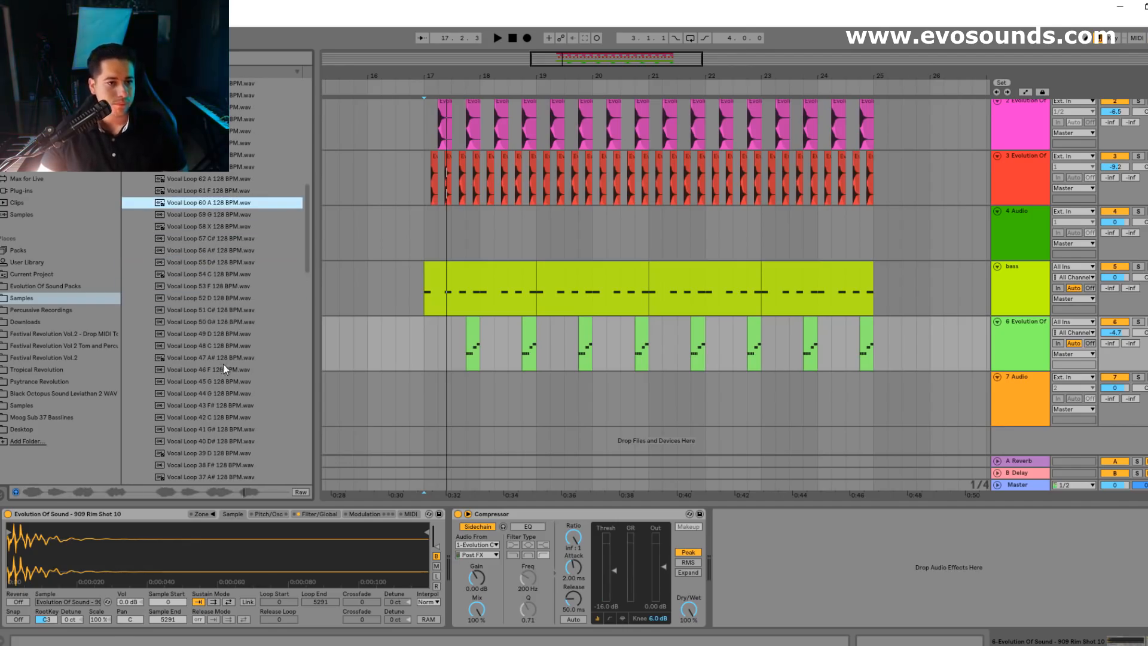
pyautogui.click(219, 254)
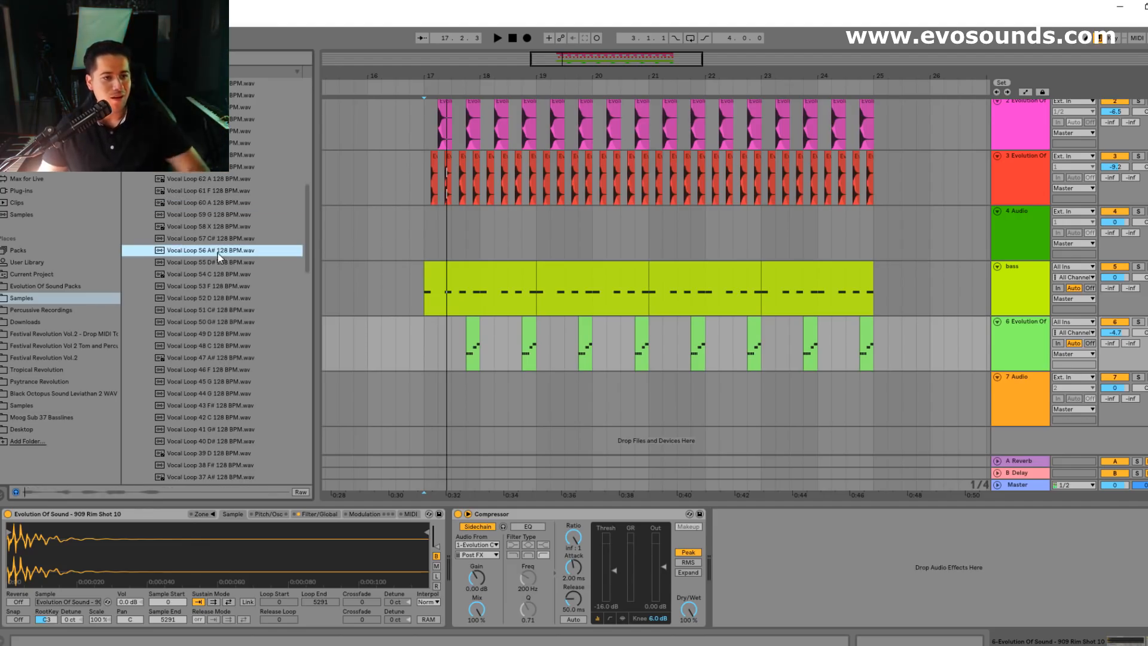
# - Place Vocal Loop 56 A# 128 BPM at bar 17 on the empty track 7, transposed -1 st, and lower the track's volume to -5.8 dB
pyautogui.moveTo(208, 249); pyautogui.dragTo(415, 375)
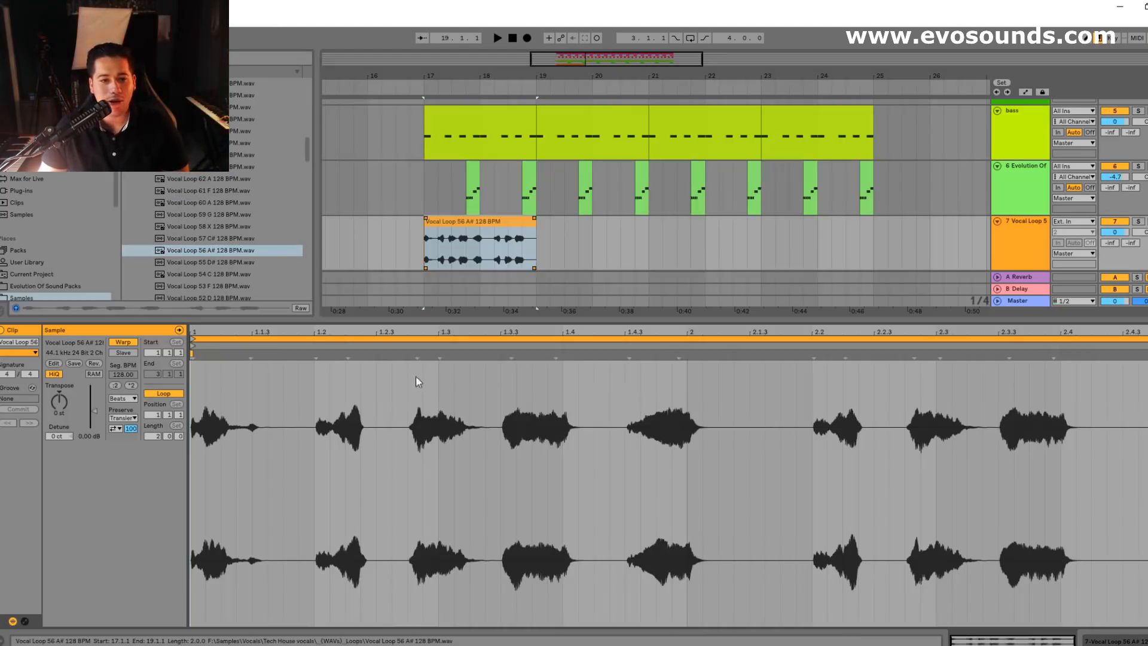
pyautogui.moveTo(64, 403); pyautogui.dragTo(65, 408)
pyautogui.press('space')
pyautogui.moveTo(1115, 232); pyautogui.dragTo(1114, 250)
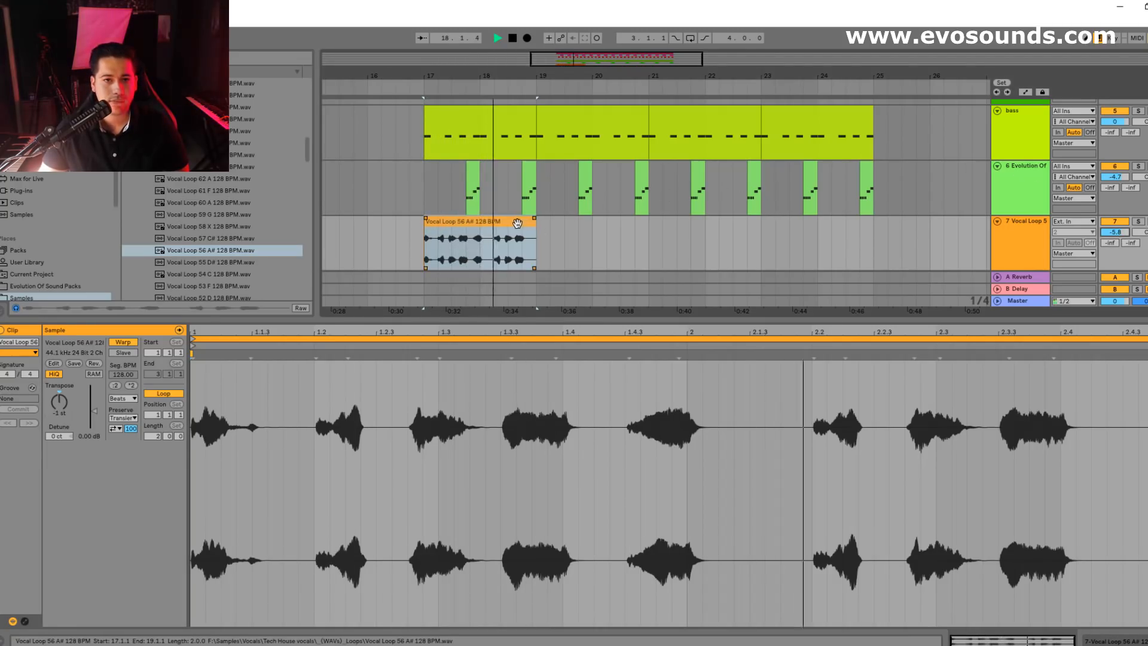
# - Duplicate the vocal clip three times to fill bars 17 to 25 and lower the vocal track's volume to -7.7 dB
pyautogui.hotkey('ctrl', 'd')
pyautogui.hotkey('ctrl', 'd')
pyautogui.hotkey('ctrl', 'd')
pyautogui.click(1109, 242)
pyautogui.click(1026, 246)
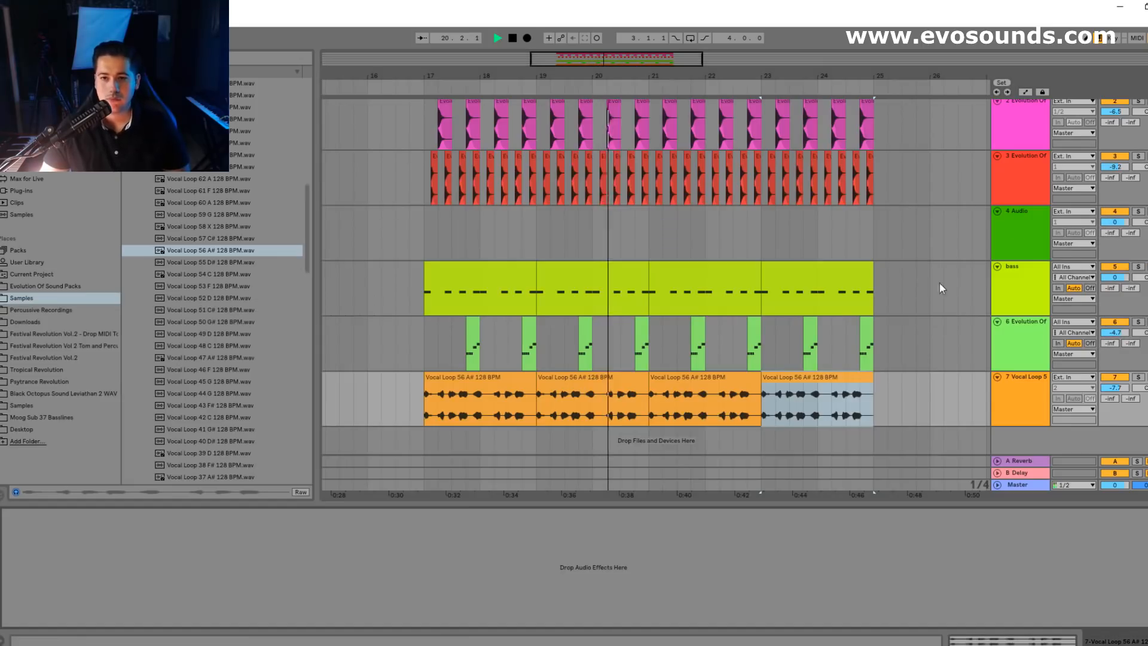
# - Copy the bass track's sidechained Compressor onto the vocal track and play the groove, with the vocal volume at -10.2 dB
pyautogui.click(1037, 275)
pyautogui.press('space')
pyautogui.click(816, 515)
pyautogui.hotkey('ctrl', 'c')
pyautogui.click(1001, 405)
pyautogui.rightClick(820, 549)
pyautogui.click(838, 554)
pyautogui.press('space')
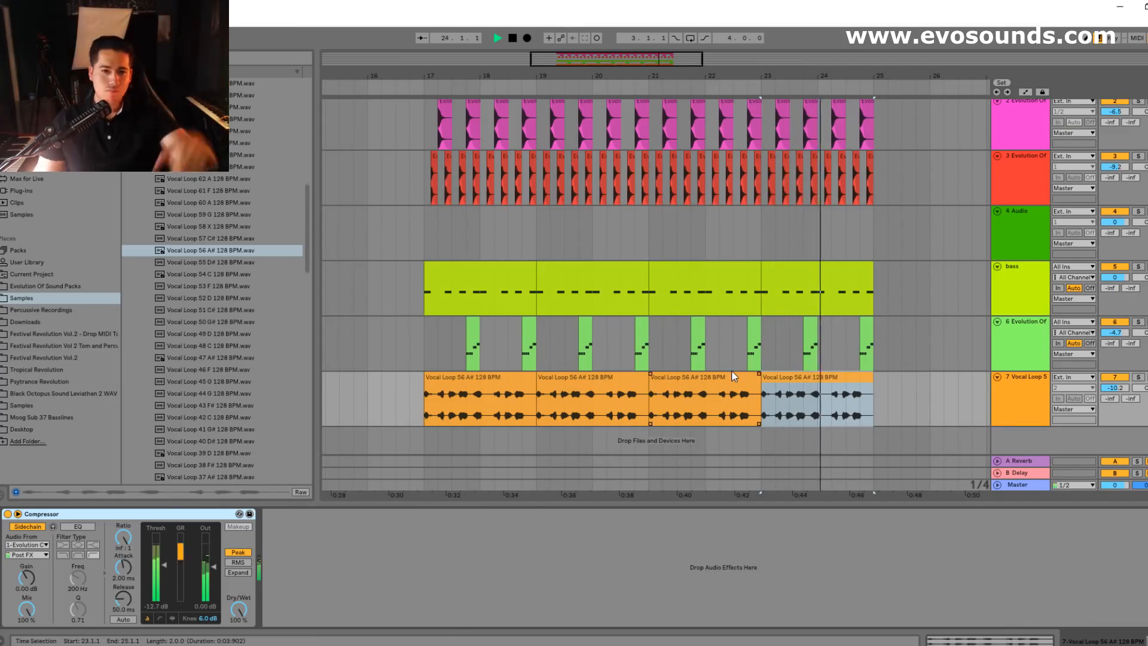
pyautogui.click(484, 391)
pyautogui.press('space')
# - Insert a MIDI track below the rim shot track and load the Sylenth1 plug-in onto it
pyautogui.click(1018, 335)
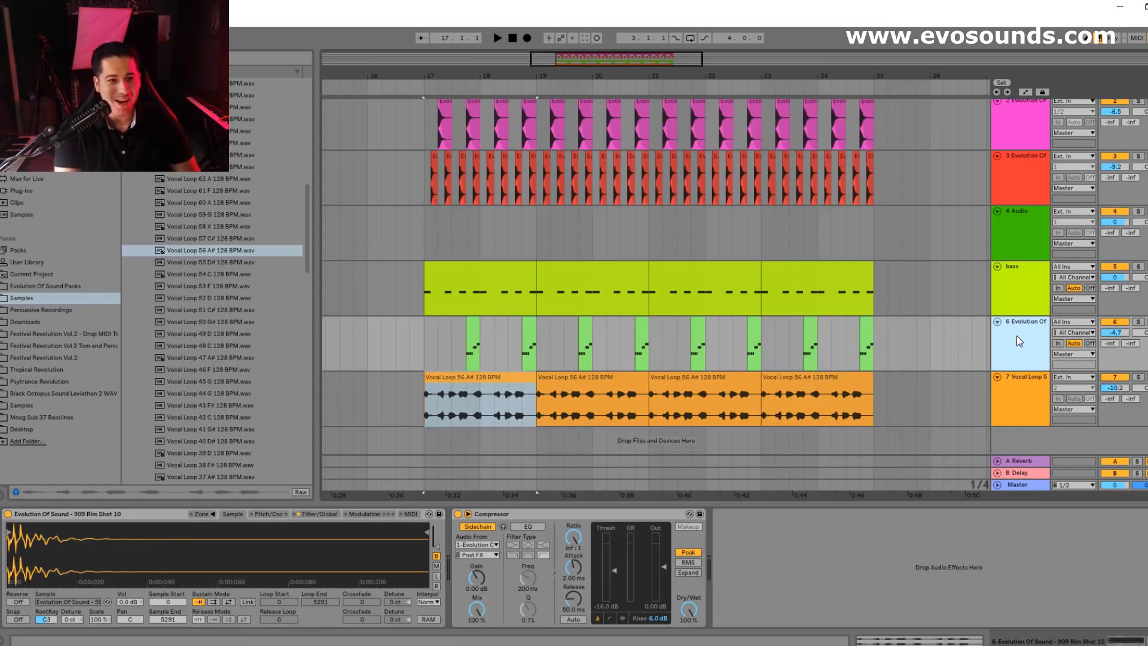
pyautogui.hotkey('ctrl', 'shift', 't')
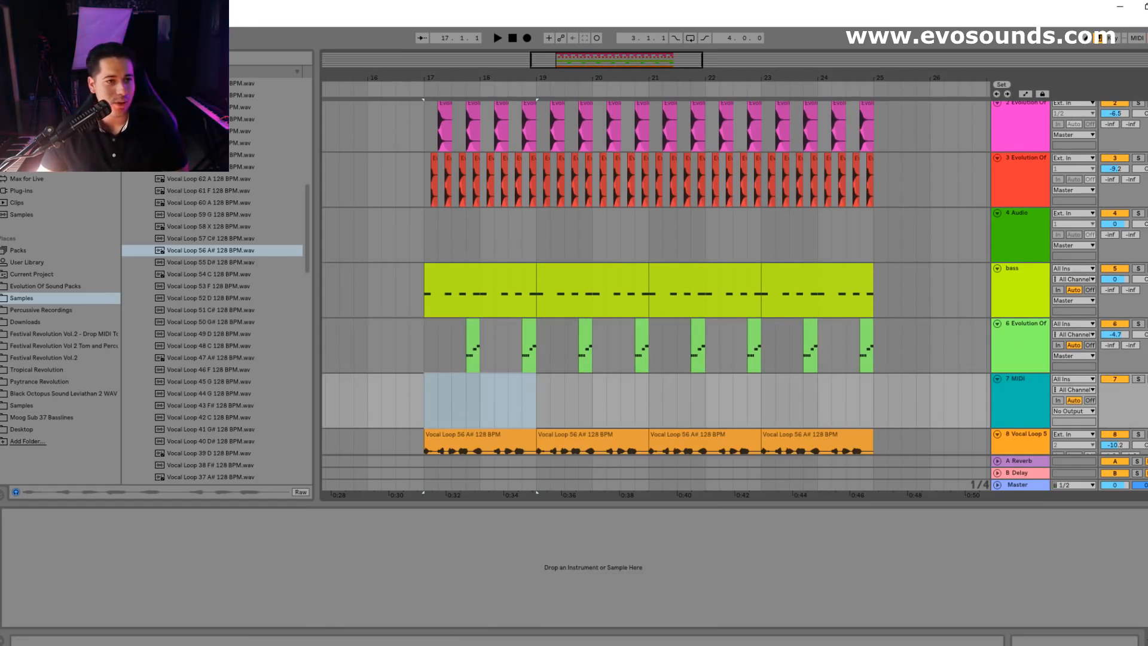
pyautogui.click(17, 180)
pyautogui.click(17, 190)
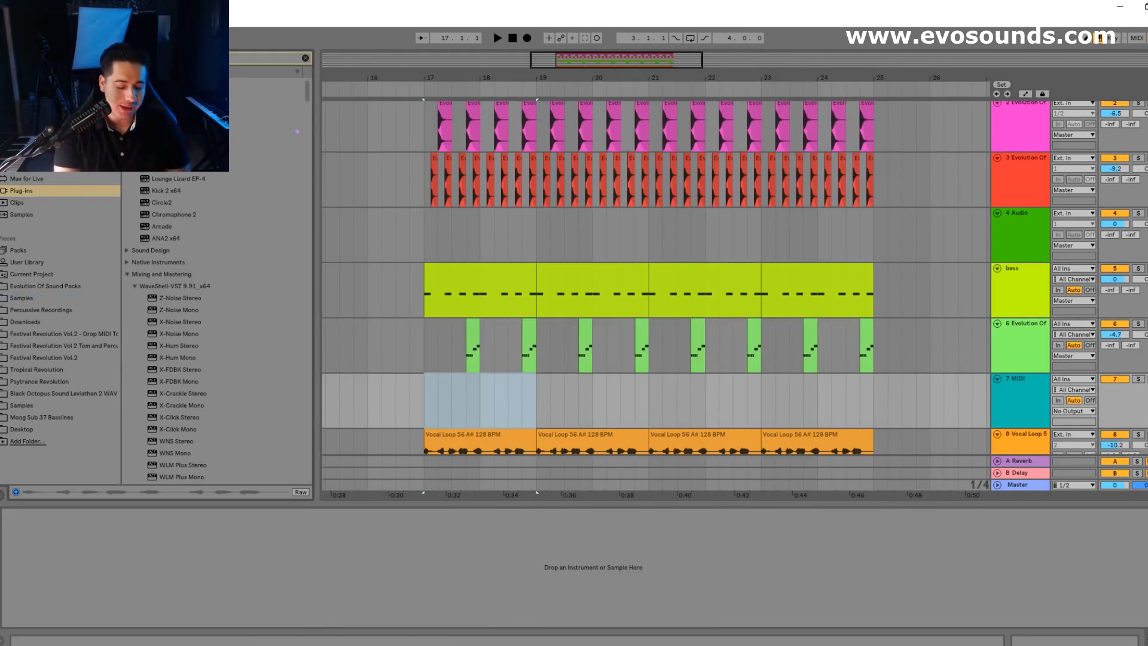
pyautogui.write('serum')
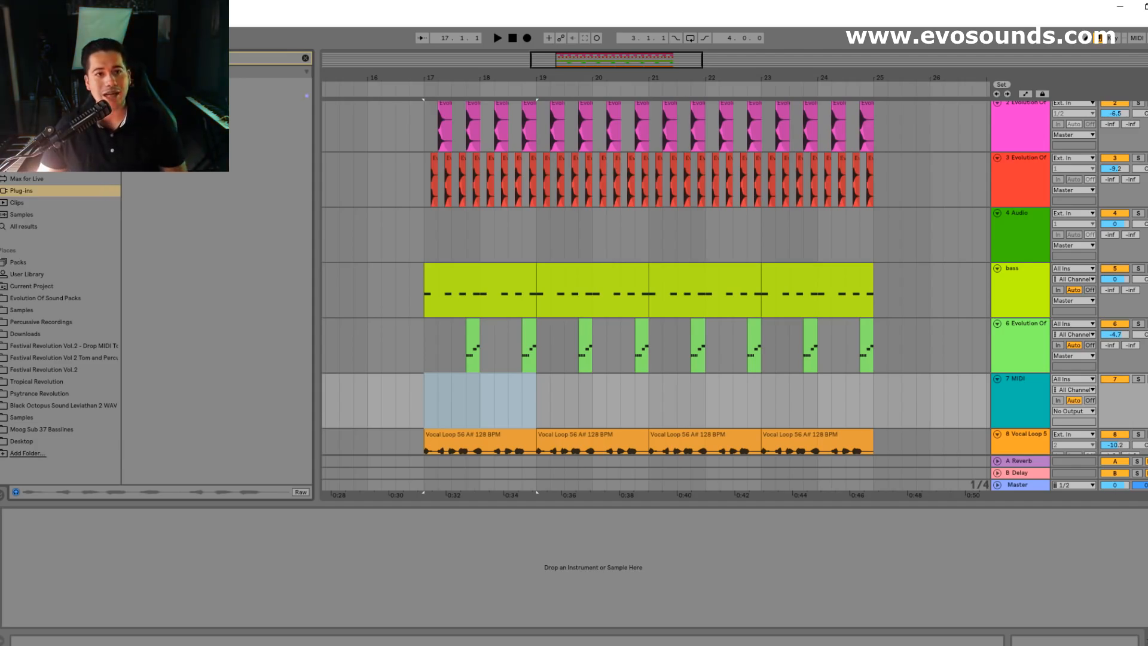
pyautogui.moveTo(179, 95); pyautogui.dragTo(761, 232)
pyautogui.moveTo(1001, 394); pyautogui.dragTo(1004, 399)
pyautogui.click(562, 295)
pyautogui.moveTo(604, 315)
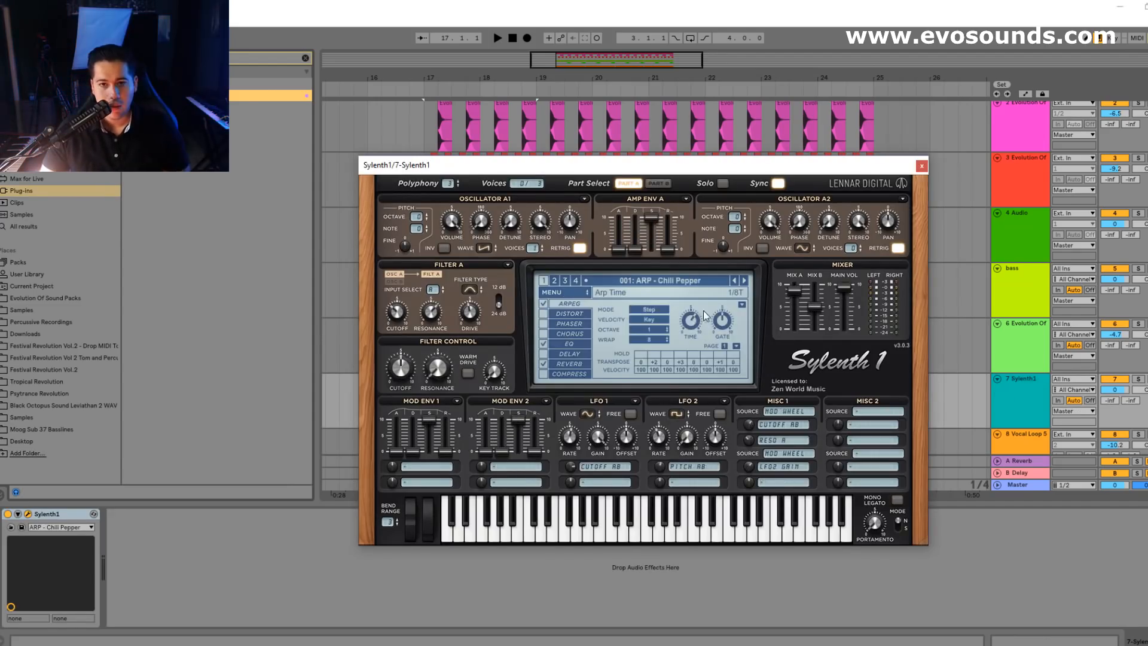
# - Audition Sylenth1 bass presets and choose 044: BA - Phaser WUB
pyautogui.click(643, 281)
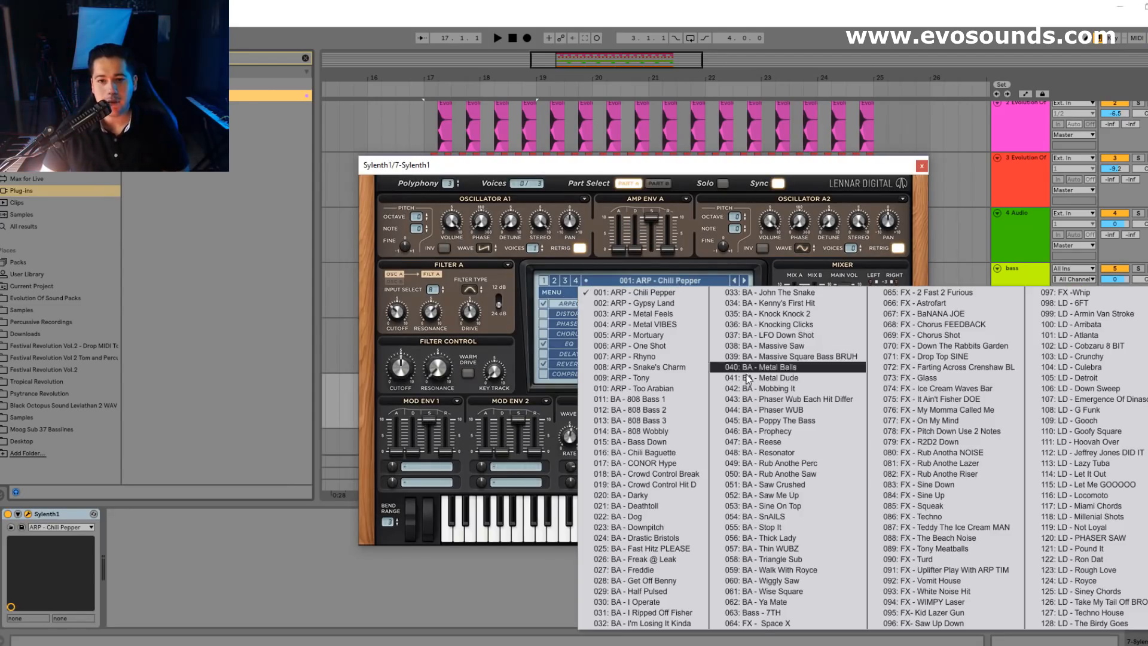
pyautogui.click(804, 411)
pyautogui.click(736, 281)
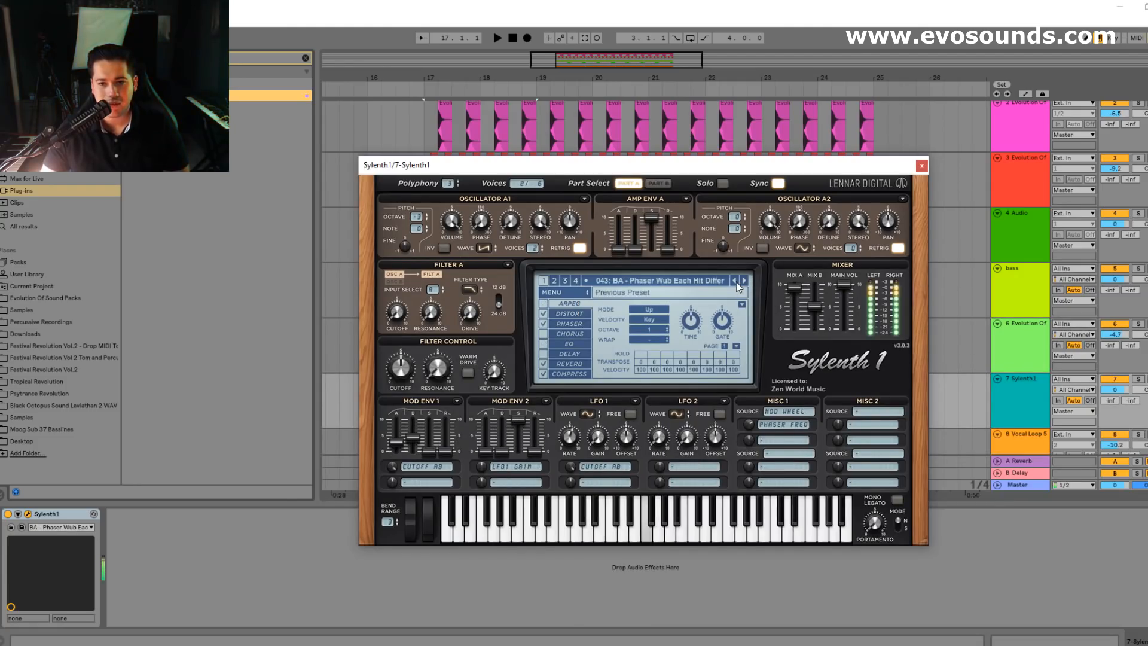
pyautogui.click(745, 281)
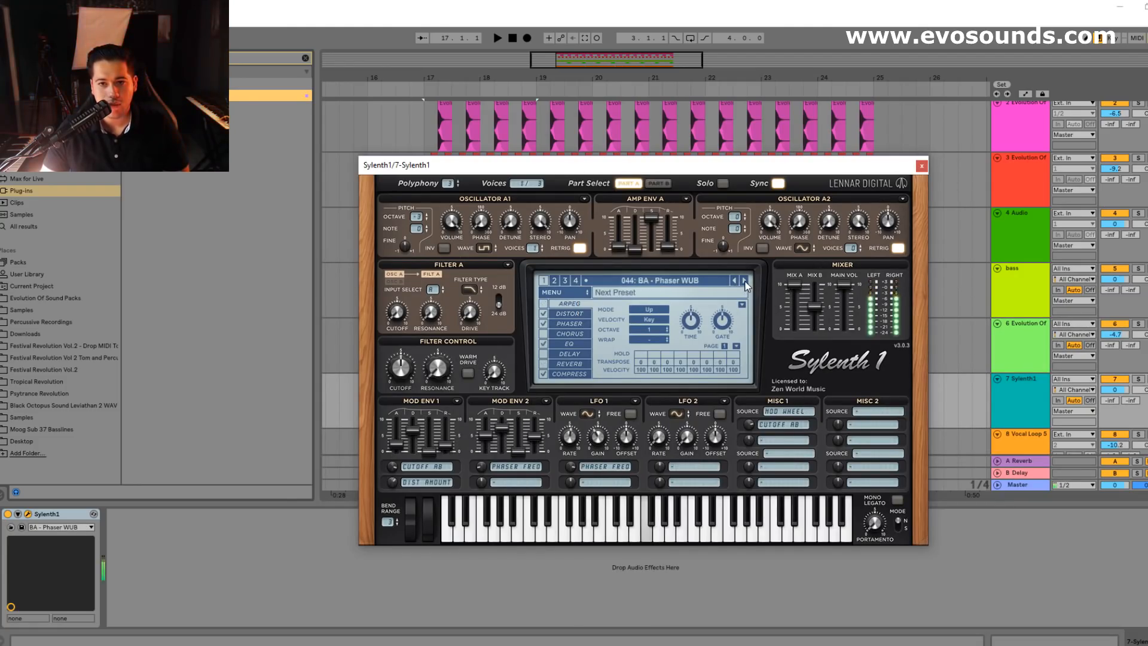
pyautogui.click(922, 167)
# - Create a two-bar MIDI clip at bar 17 on the Sylenth1 track with a one-bar G1 note at its start
pyautogui.scroll(-2, 449, 406)
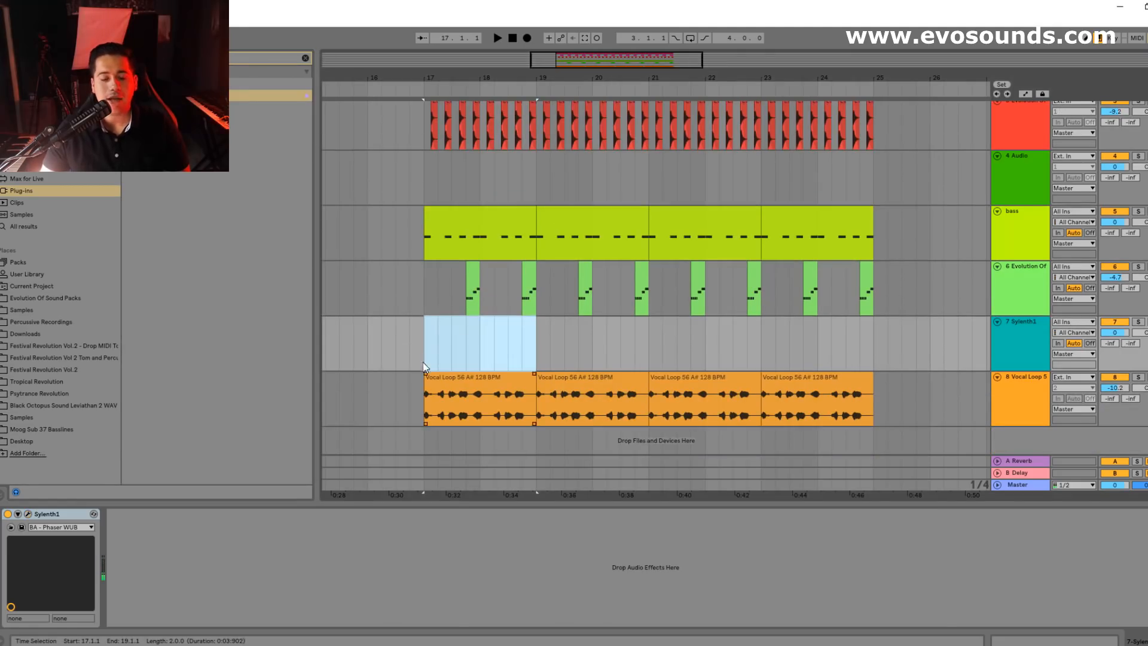
pyautogui.moveTo(422, 361); pyautogui.dragTo(515, 346)
pyautogui.hotkey('ctrl', 'shift', 'm')
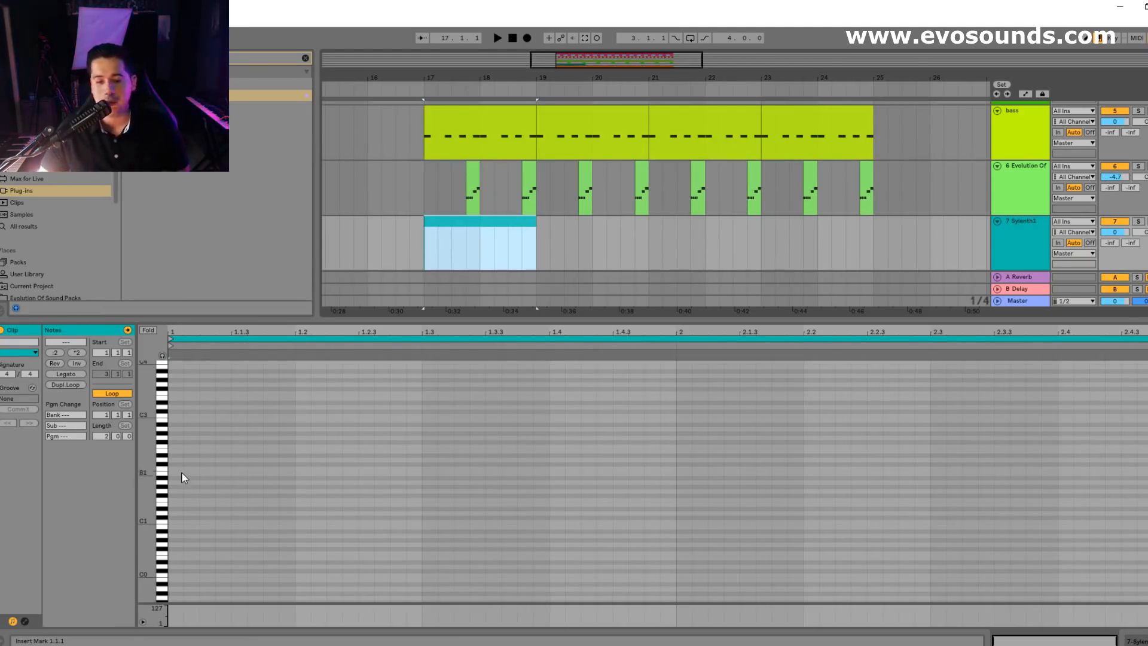
pyautogui.scroll(3, 196, 452)
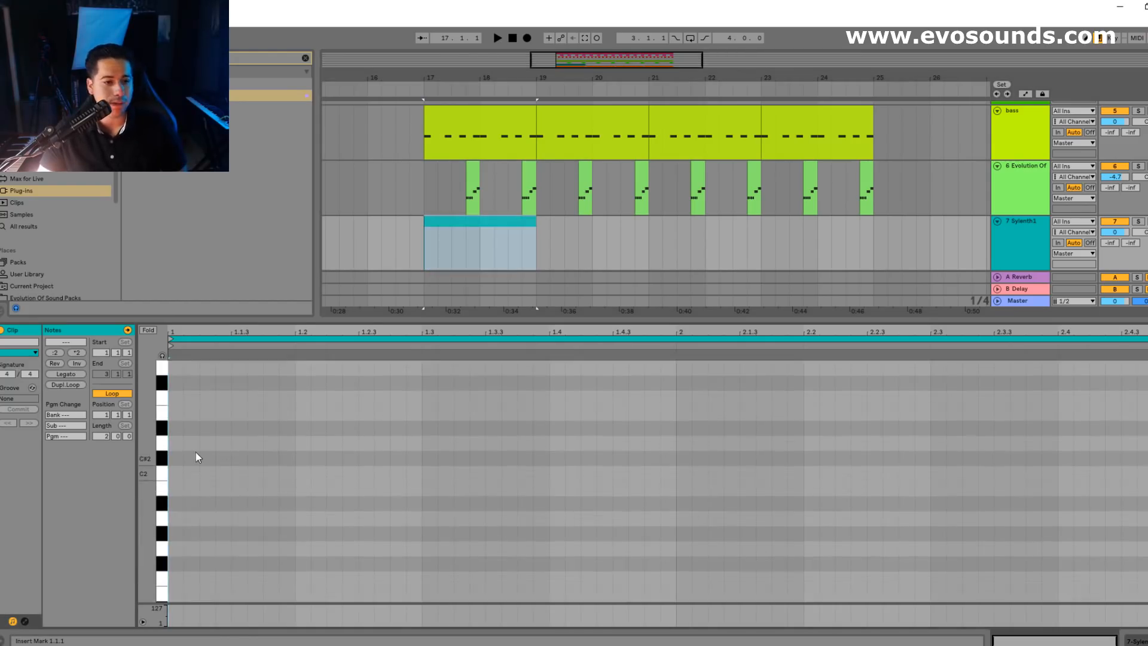
pyautogui.click(182, 442)
pyautogui.moveTo(182, 443); pyautogui.dragTo(670, 463)
pyautogui.press('space')
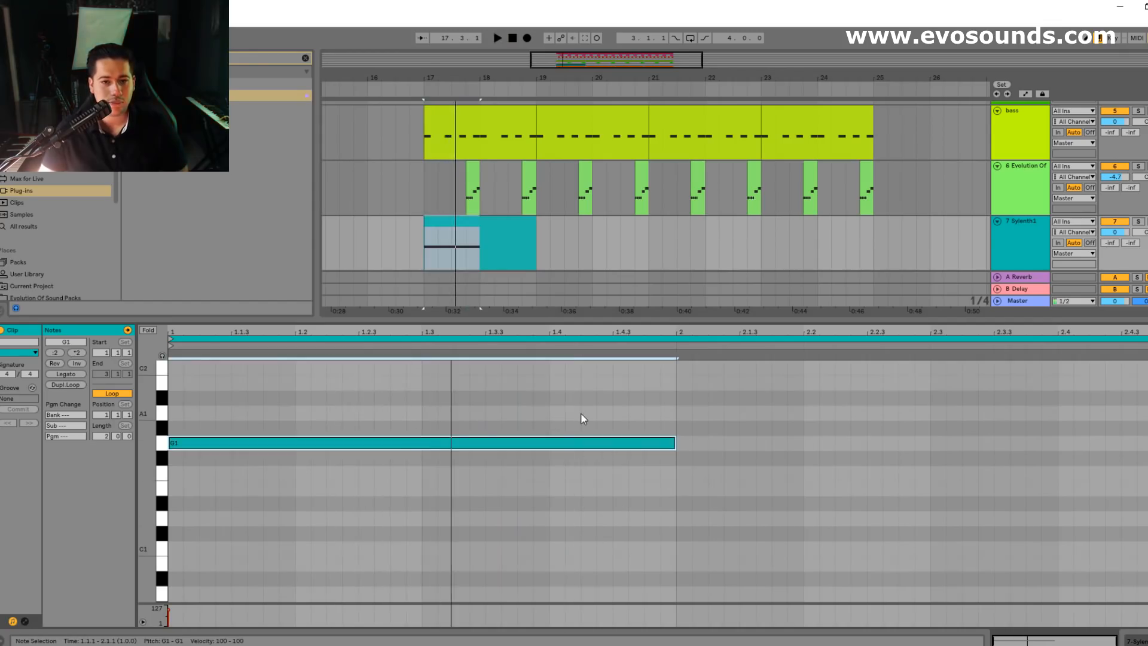
# - Raise the note to G2, shift it up two semitones and another octave, and lower the Sylenth1 track's volume to -14.0 dB
pyautogui.hotkey('shift', 'Up')
pyautogui.hotkey('shift', 'Up')
pyautogui.hotkey('shift', 'Down')
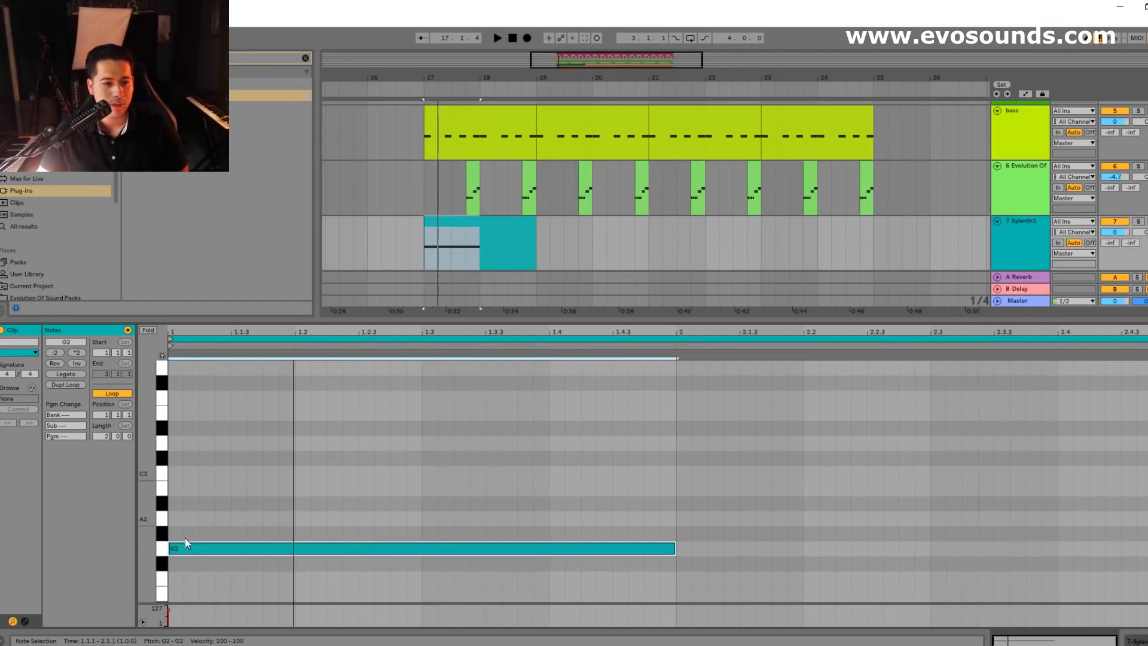
pyautogui.press('Up')
pyautogui.press('Up')
pyautogui.hotkey('shift', 'Up')
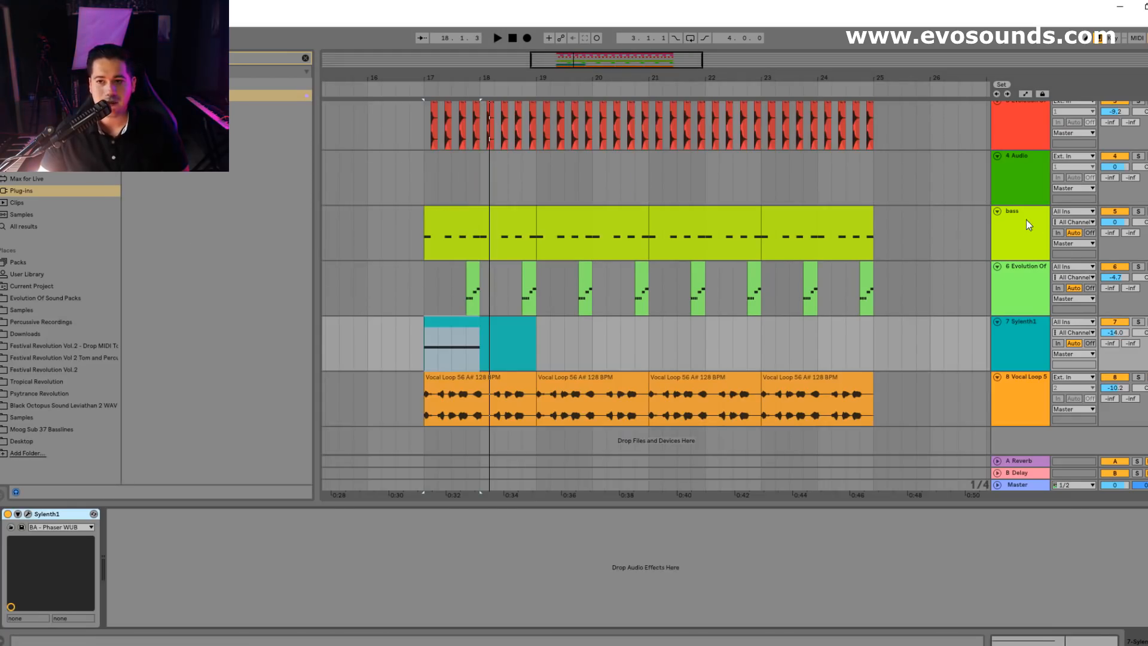
# - Copy the bass track's Compressor and EQ Eight onto the Sylenth1 track
pyautogui.click(1026, 222)
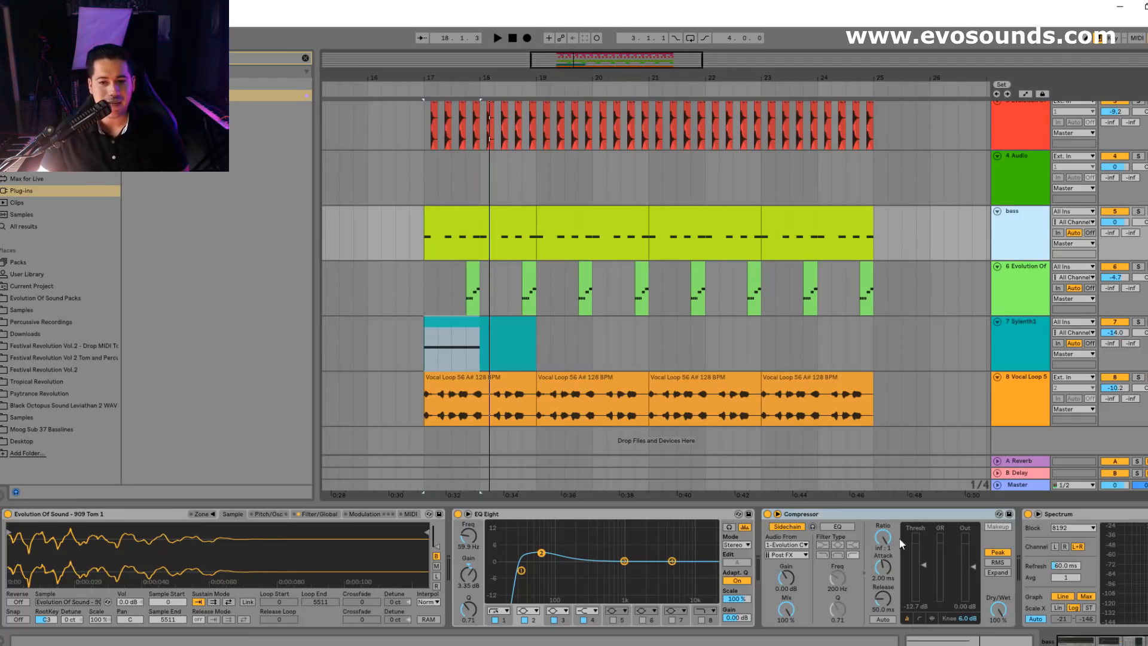
pyautogui.click(1008, 334)
pyautogui.rightClick(821, 519)
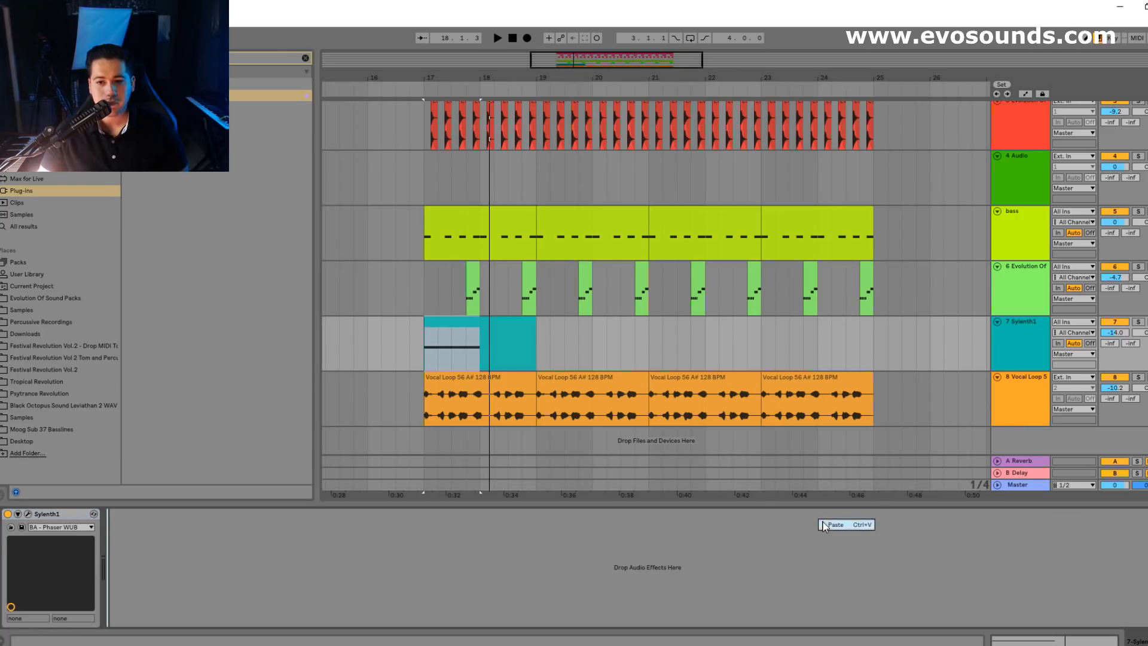
pyautogui.click(834, 524)
pyautogui.click(1012, 245)
pyautogui.click(518, 515)
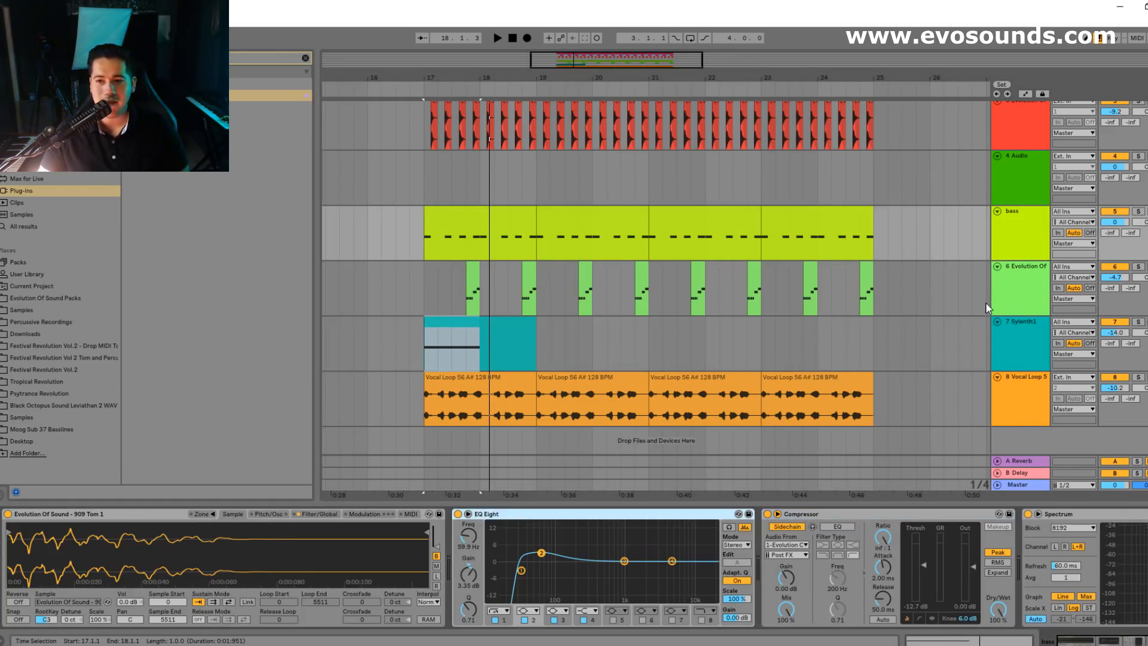
pyautogui.click(1017, 341)
pyautogui.hotkey('ctrl', 'v')
# - Set EQ Eight's low cut to about 111 Hz and band 4 to 1.67 kHz at 1.36 dB, and raise the Sylenth1 track to -6.8 dB
pyautogui.moveTo(437, 571); pyautogui.dragTo(474, 573)
pyautogui.press('space')
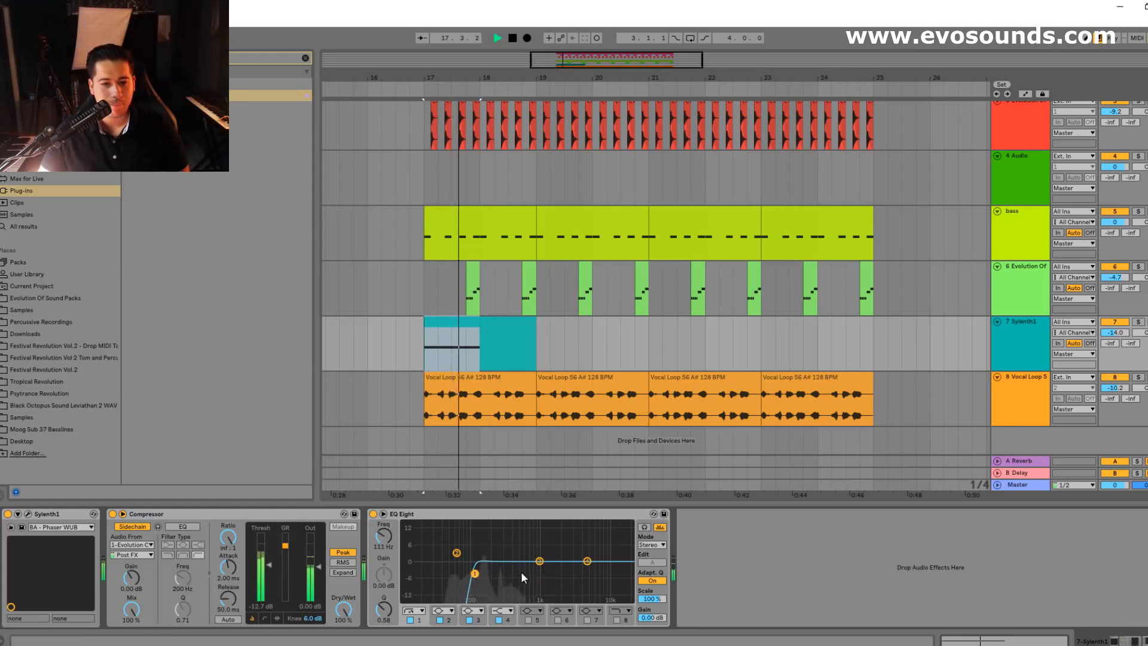
pyautogui.moveTo(587, 561); pyautogui.dragTo(554, 558)
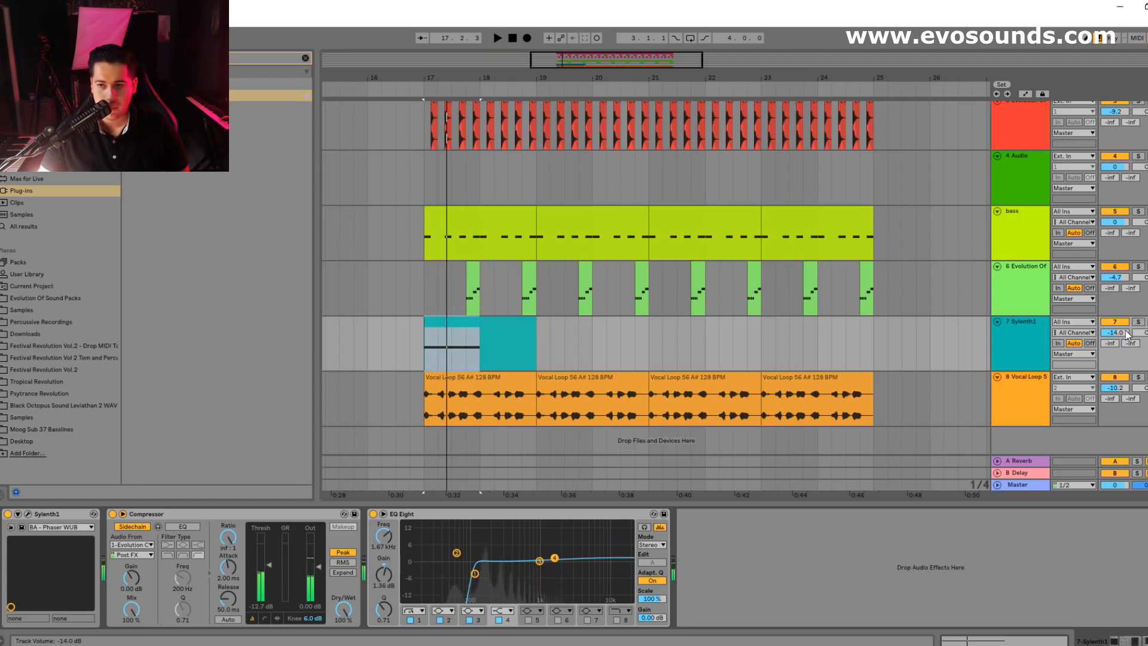
pyautogui.press('space')
# - Duplicate the Sylenth1 track and move the copy's one-bar note from bar 17 to bar 18
pyautogui.click(1009, 345)
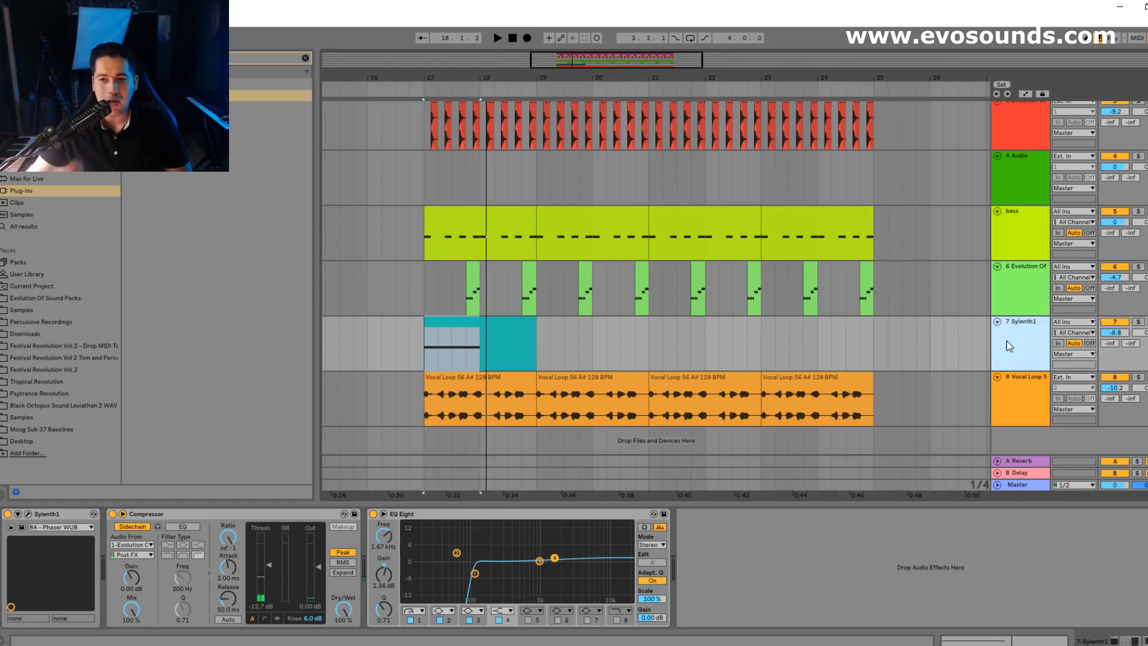
pyautogui.hotkey('ctrl', 'd')
pyautogui.moveTo(467, 382); pyautogui.dragTo(523, 383)
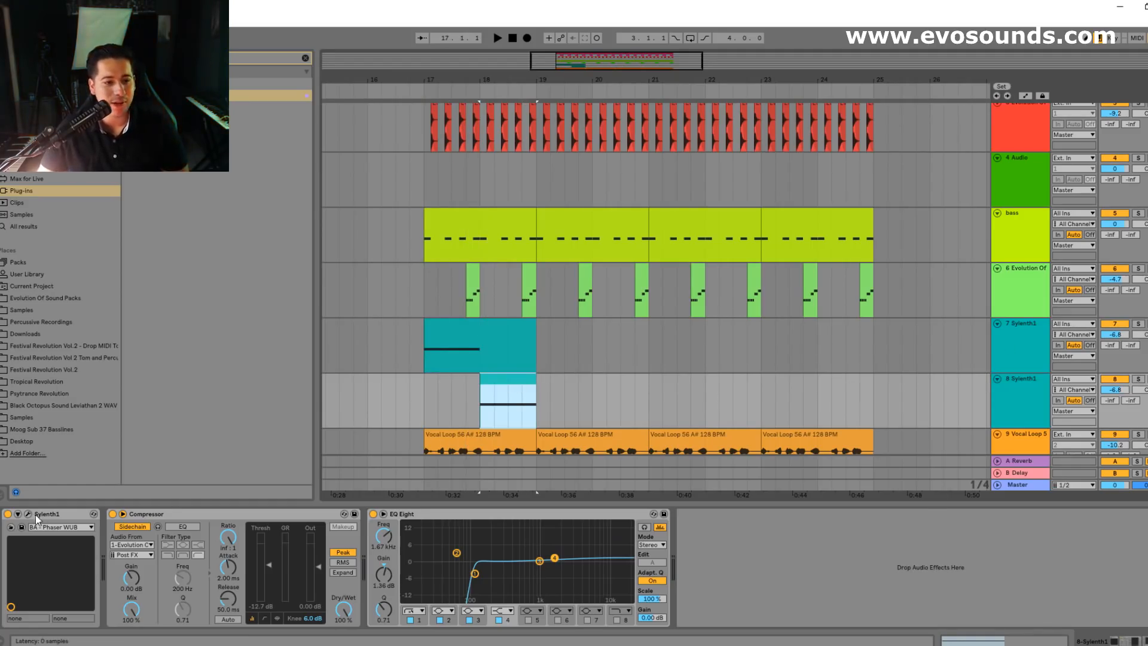
# - Change the duplicated Sylenth1's preset to 108: LD - G Funk
pyautogui.click(28, 514)
pyautogui.click(650, 283)
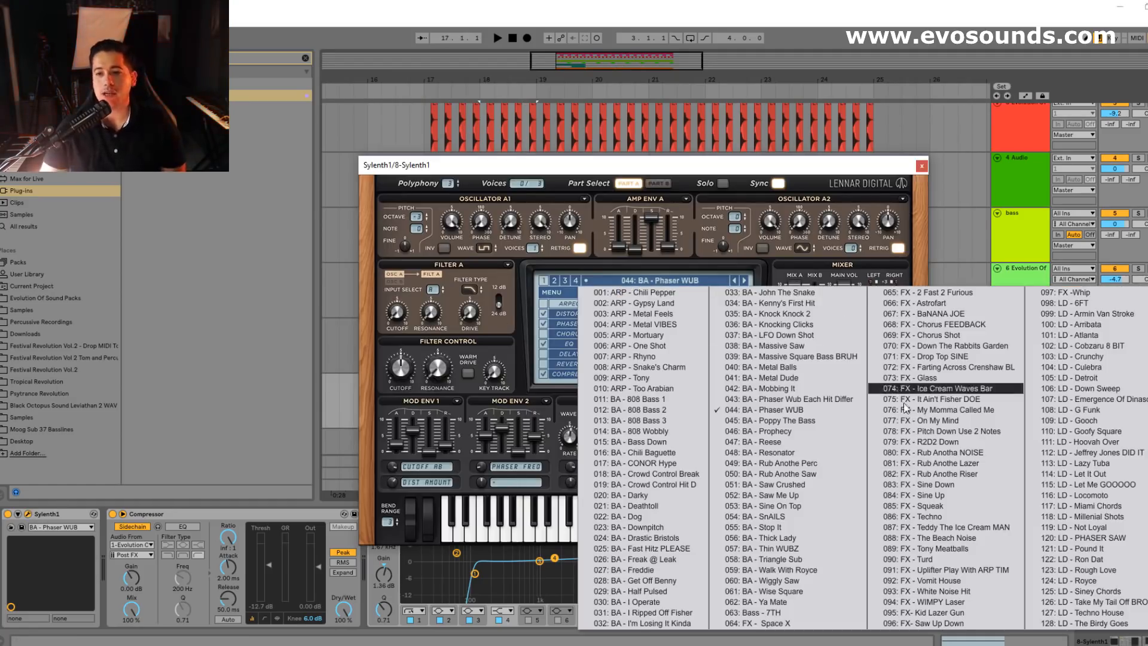
pyautogui.click(1073, 409)
pyautogui.click(921, 166)
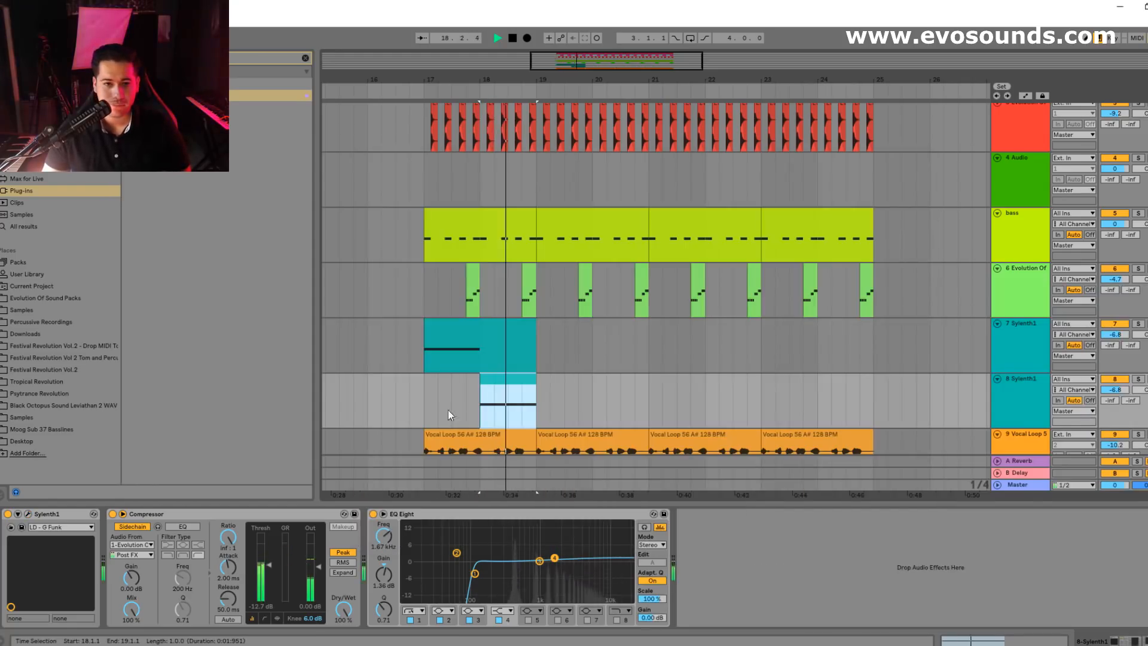
# - Open the medium uplifters folder in the Evolution Of Sound Packs library
pyautogui.scroll(-2, 377, 386)
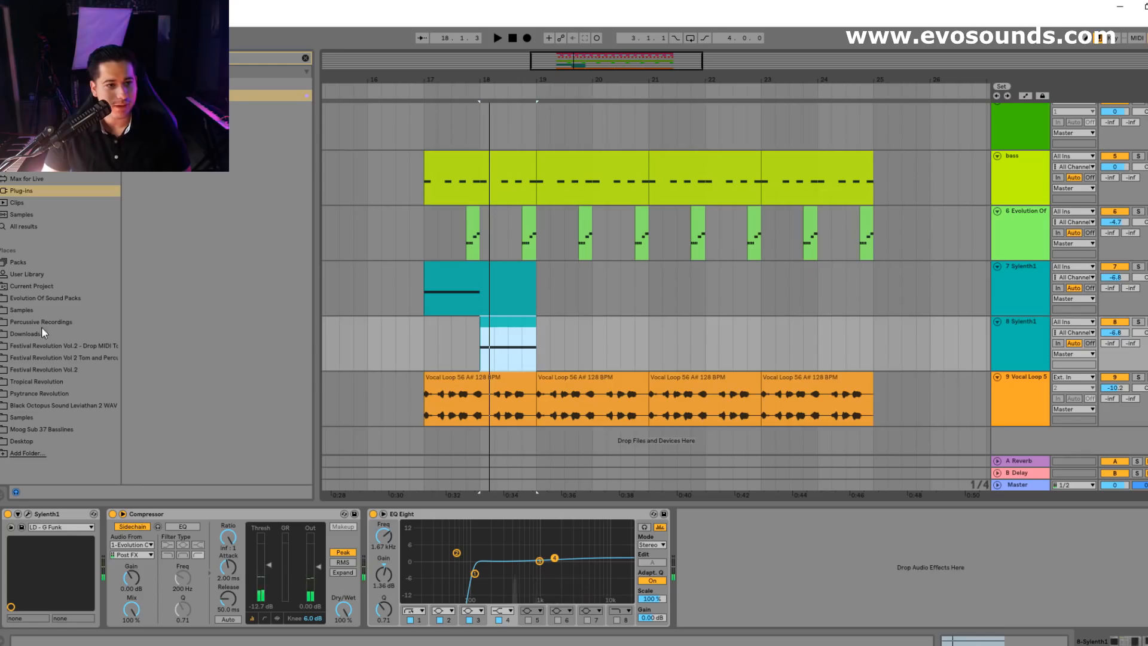
pyautogui.click(57, 299)
pyautogui.click(305, 59)
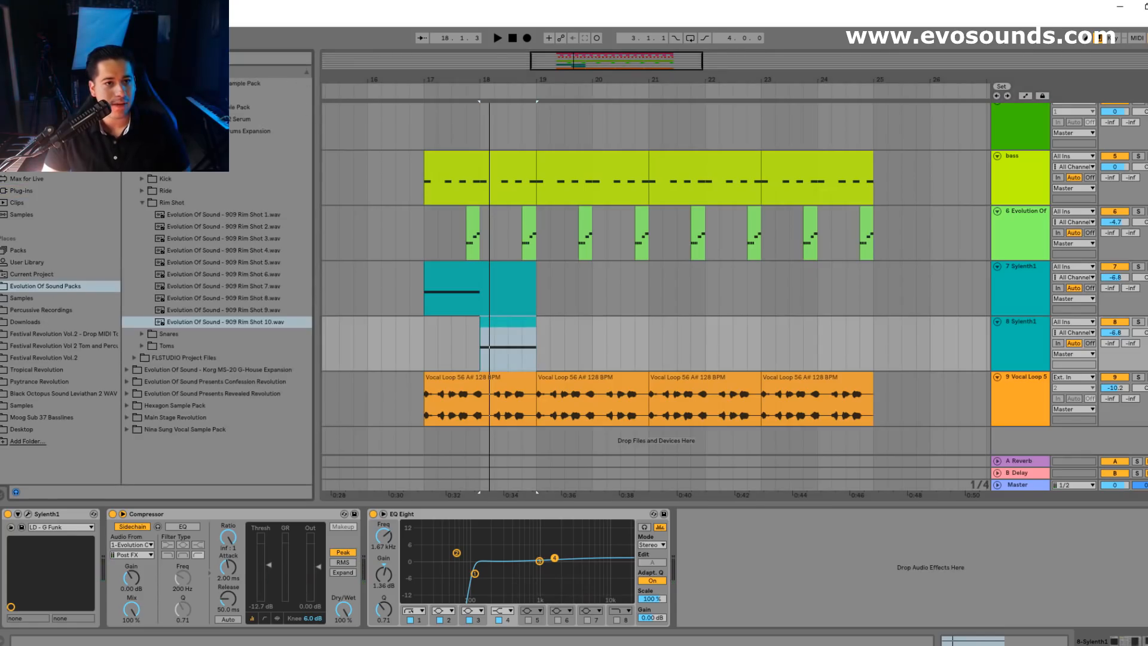
pyautogui.click(126, 131)
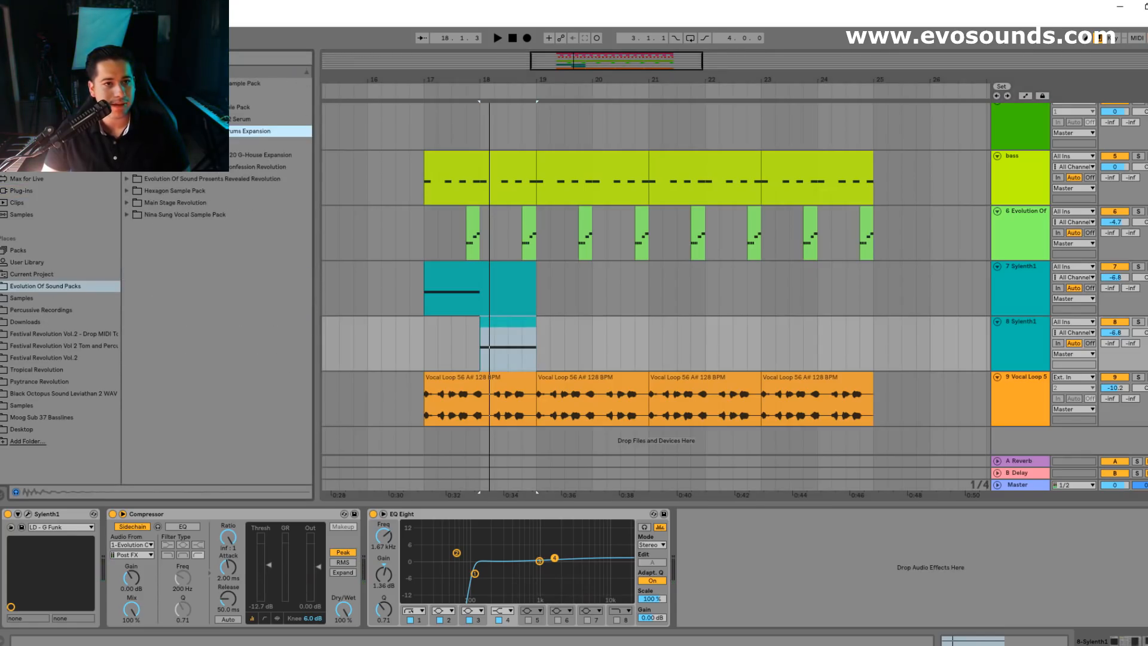
pyautogui.press('Left')
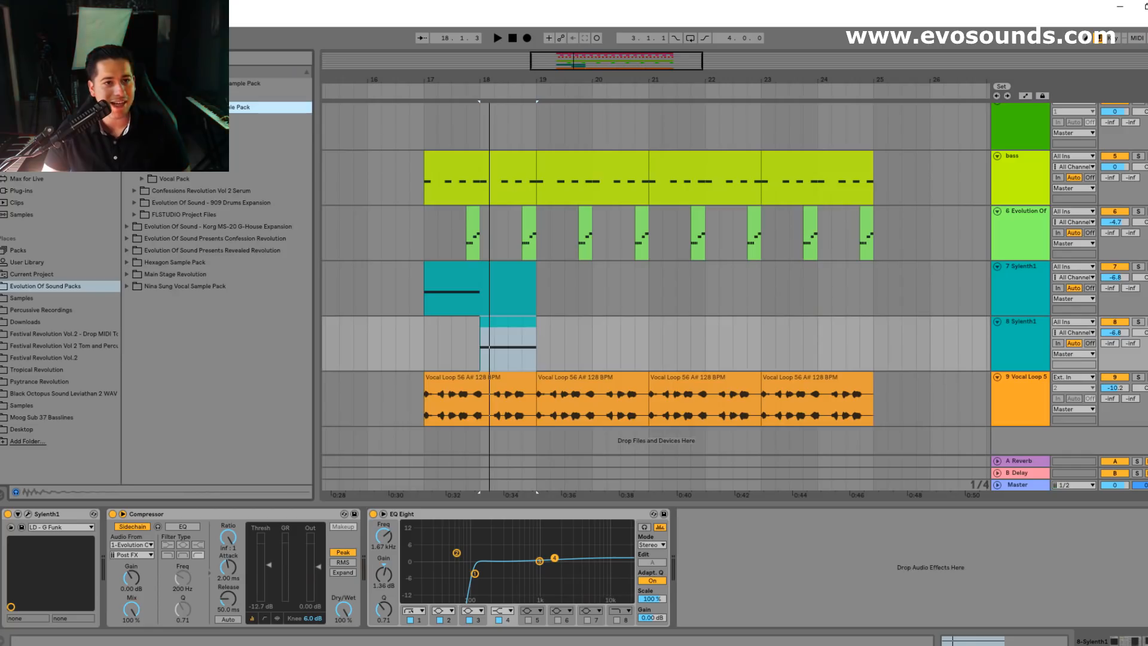
pyautogui.click(149, 131)
pyautogui.click(149, 179)
pyautogui.click(157, 203)
pyautogui.click(186, 226)
# - Audition medium uplifters and place Uplifter M 7.wav on a new audio track from bar 13 to bar 17
pyautogui.moveTo(624, 60); pyautogui.dragTo(583, 36)
pyautogui.click(280, 238)
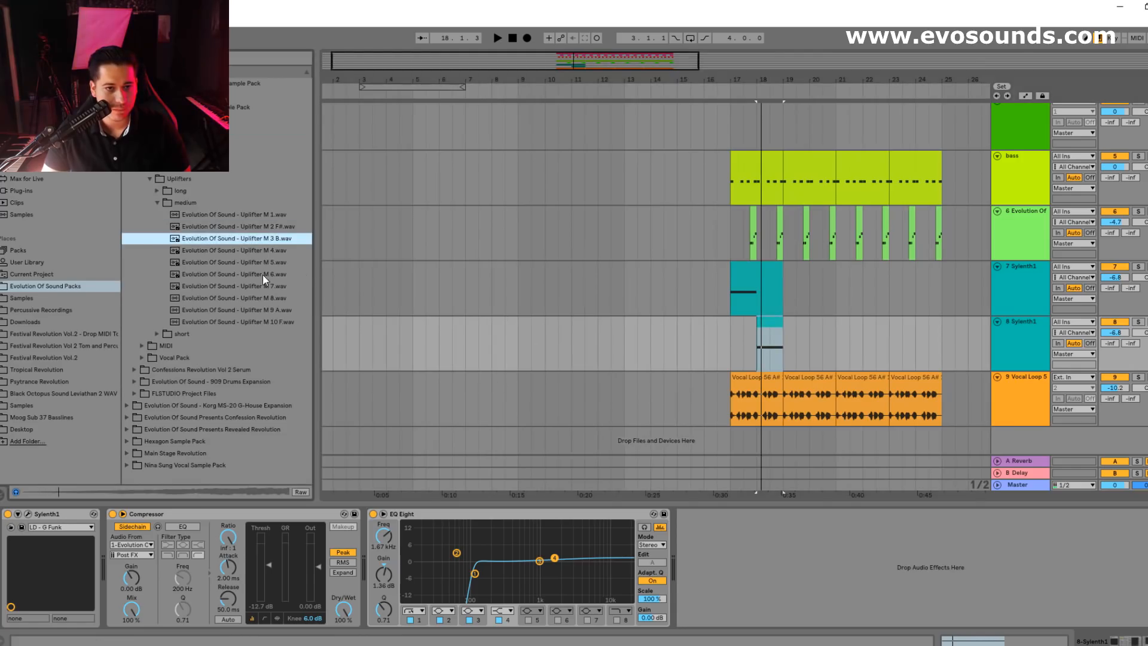
pyautogui.click(264, 274)
pyautogui.click(256, 288)
pyautogui.moveTo(255, 293); pyautogui.dragTo(646, 447)
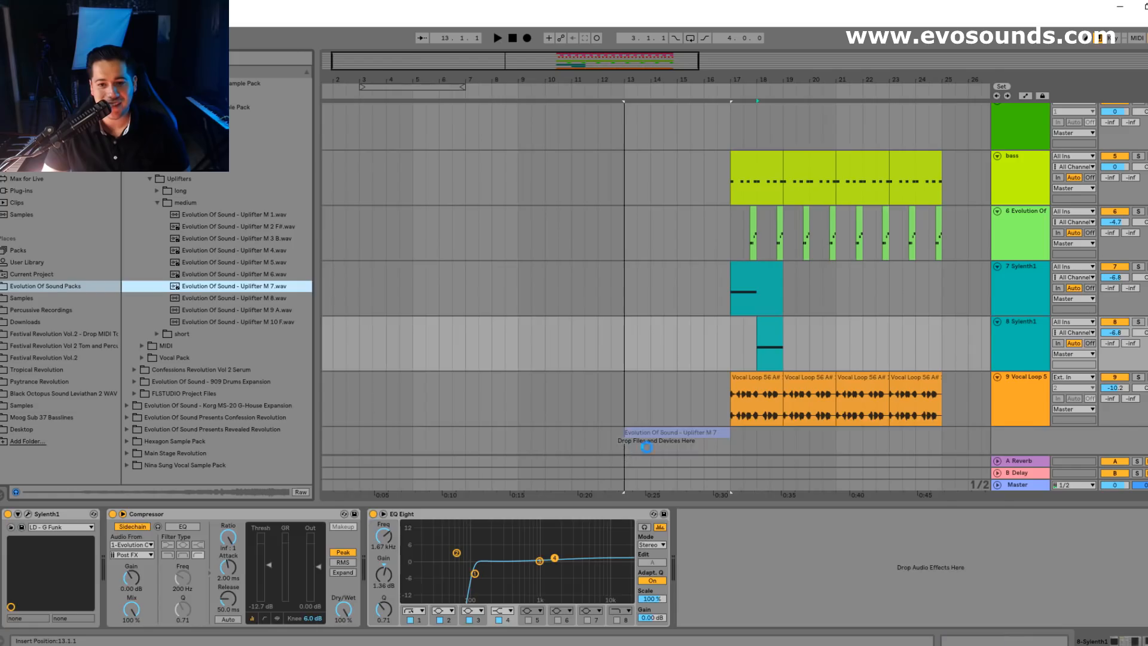
# - Play the uplifter with the groove and lower its track volume to -12.4 dB
pyautogui.press('space')
pyautogui.click(691, 431)
pyautogui.press('space')
pyautogui.press('space')
pyautogui.moveTo(1115, 416); pyautogui.dragTo(1115, 412)
# - Add a fade-out to the end of the Uplifter M 7 clip, starting at about bar 16
pyautogui.doubleClick(684, 418)
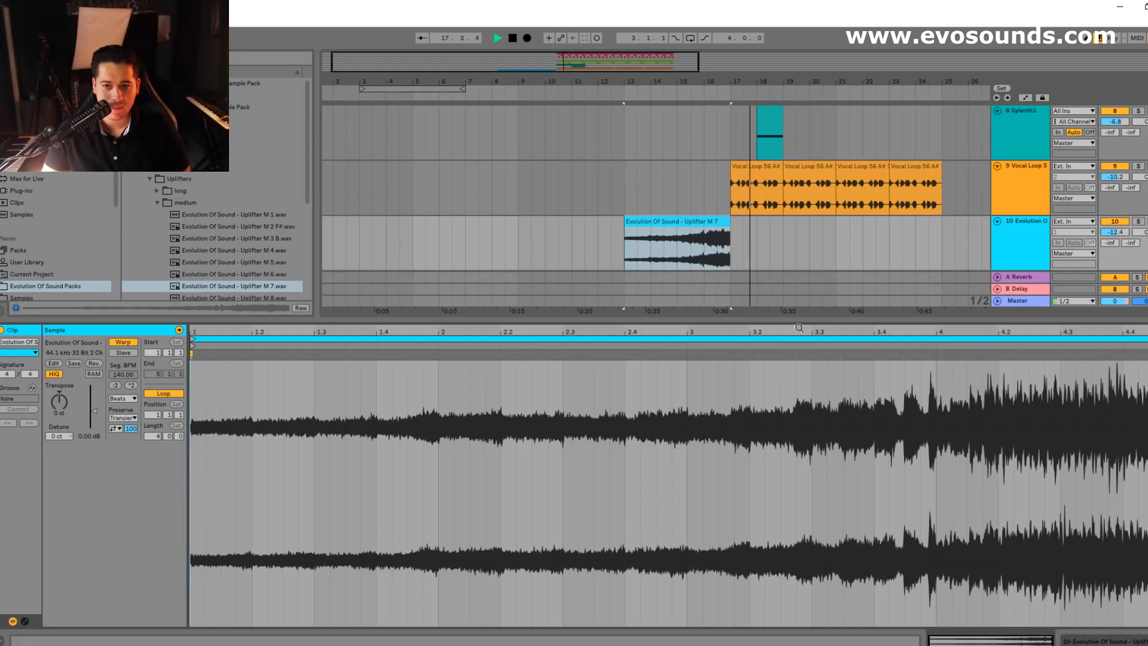
pyautogui.hotkey('ctrl', 'alt', 'l')
pyautogui.press('space')
pyautogui.moveTo(728, 502); pyautogui.dragTo(690, 502)
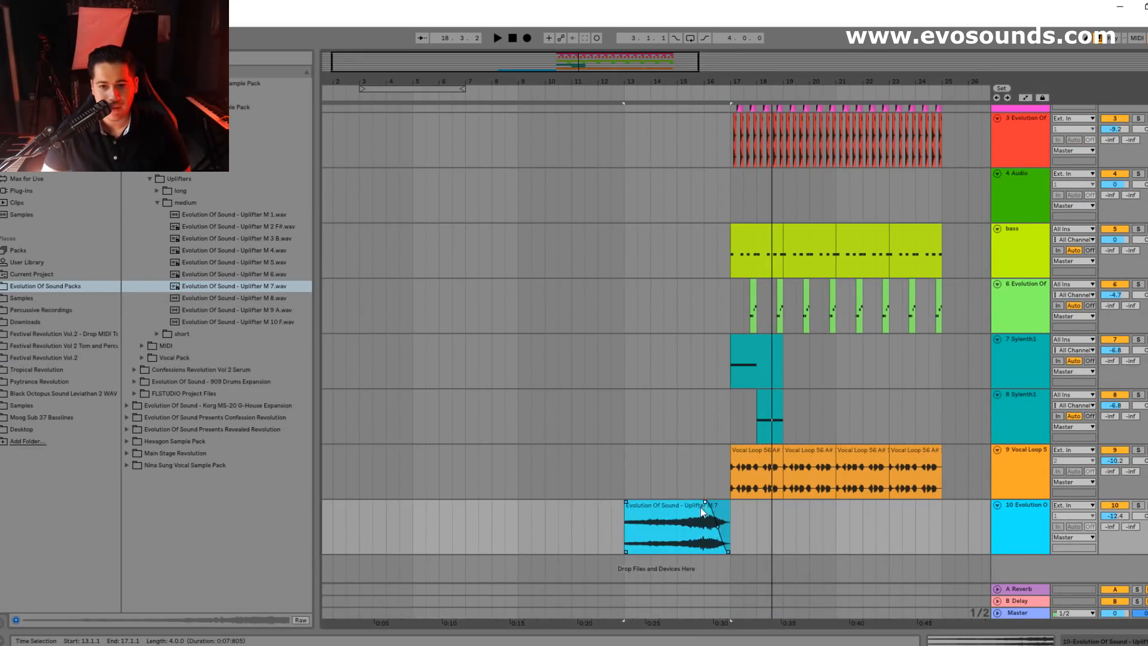
# - Search the Evolution Of Sound Packs and open the folder of fill samples
pyautogui.click(158, 176)
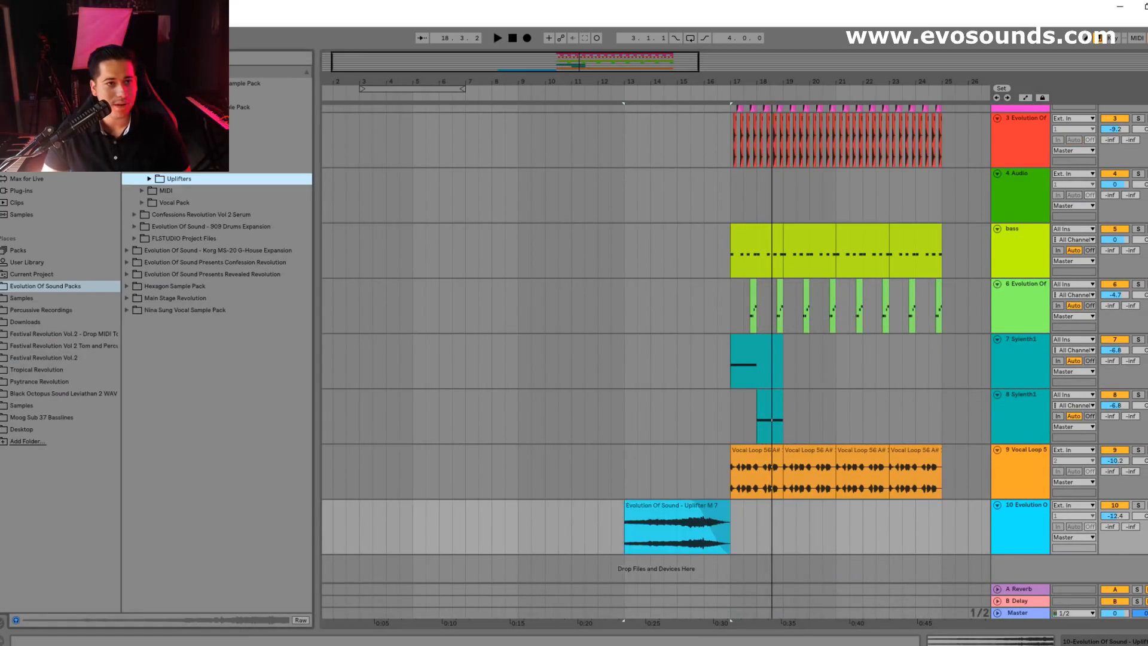
pyautogui.hotkey('ctrl', 'f')
pyautogui.write('crash')
pyautogui.click(179, 119)
pyautogui.click(179, 131)
pyautogui.click(179, 131)
pyautogui.click(180, 131)
pyautogui.click(182, 143)
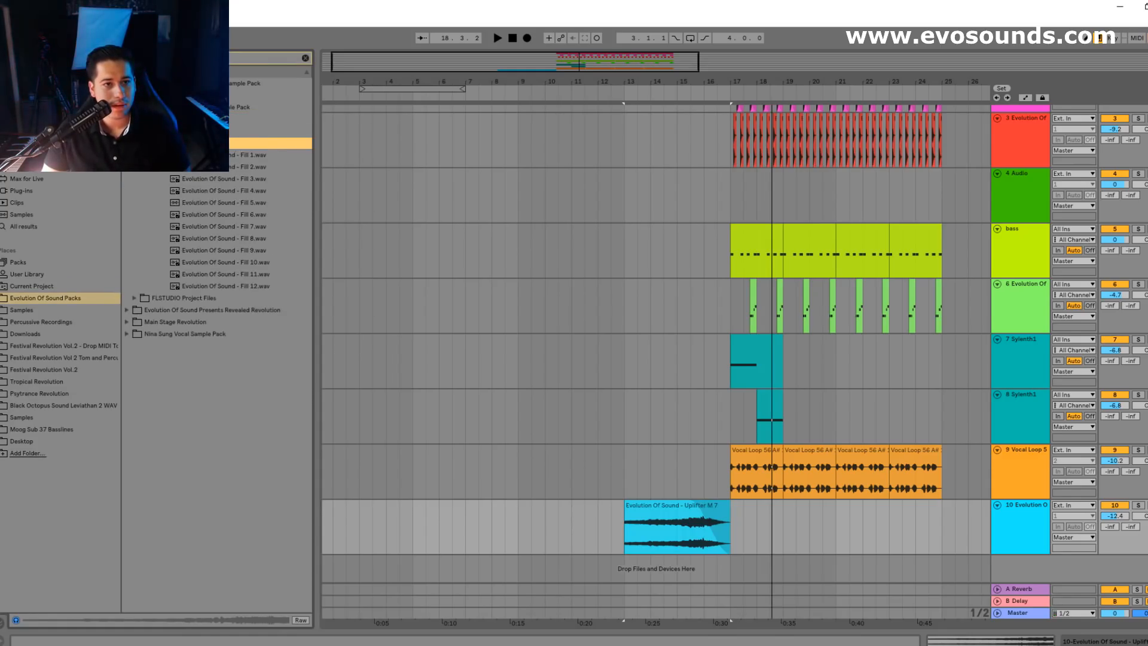
# - Audition Fill 4 and Fill 7, place Fill 7.wav on a new track in bar 16, and lower that track to -20.9 dB
pyautogui.click(185, 192)
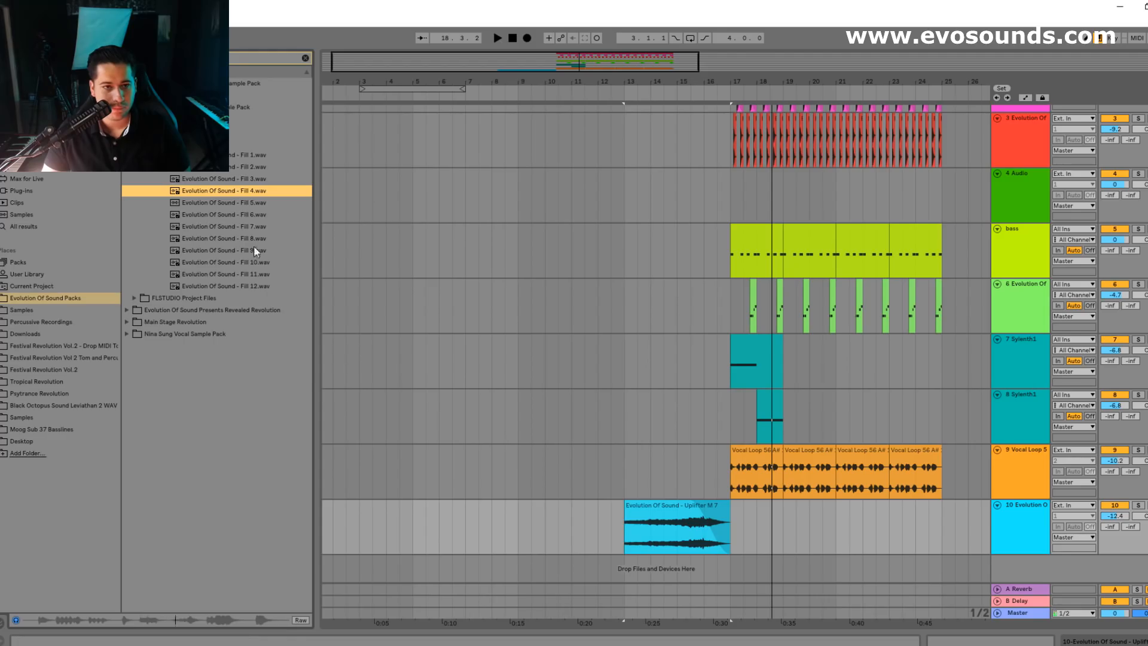
pyautogui.click(239, 226)
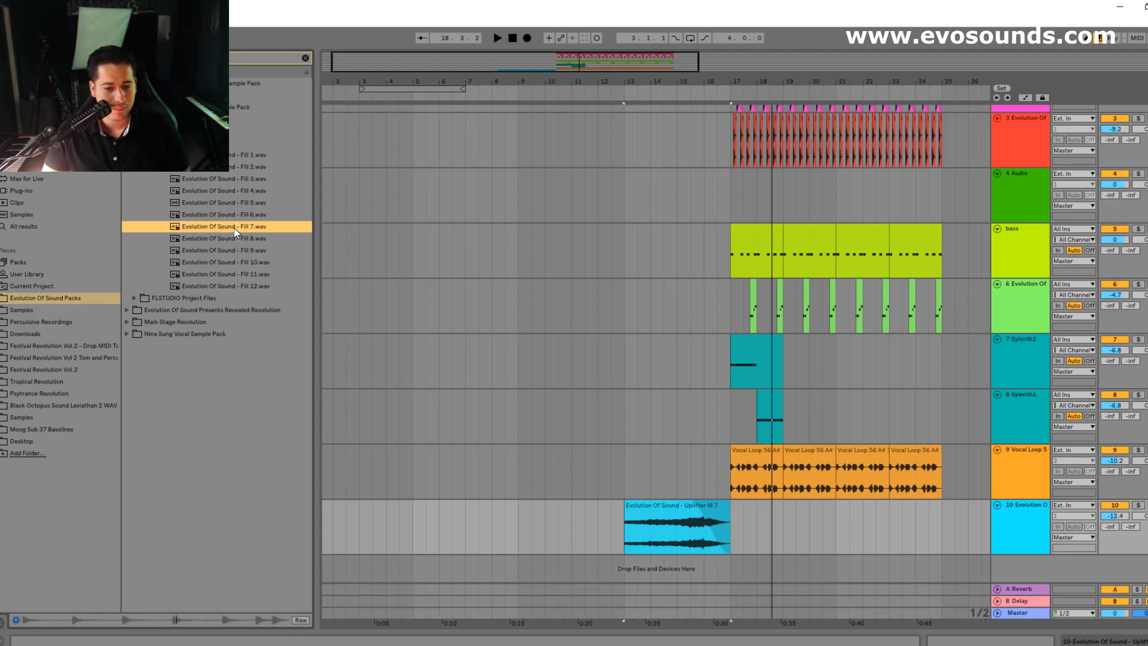
pyautogui.moveTo(235, 228); pyautogui.dragTo(702, 572)
pyautogui.press('space')
pyautogui.moveTo(1114, 543); pyautogui.dragTo(1114, 579)
# - Open the second Sylenth1's clip at bar 18 and shorten its A3 note to an eighth note
pyautogui.moveTo(799, 84); pyautogui.dragTo(652, 119)
pyautogui.scroll(-1, 634, 239)
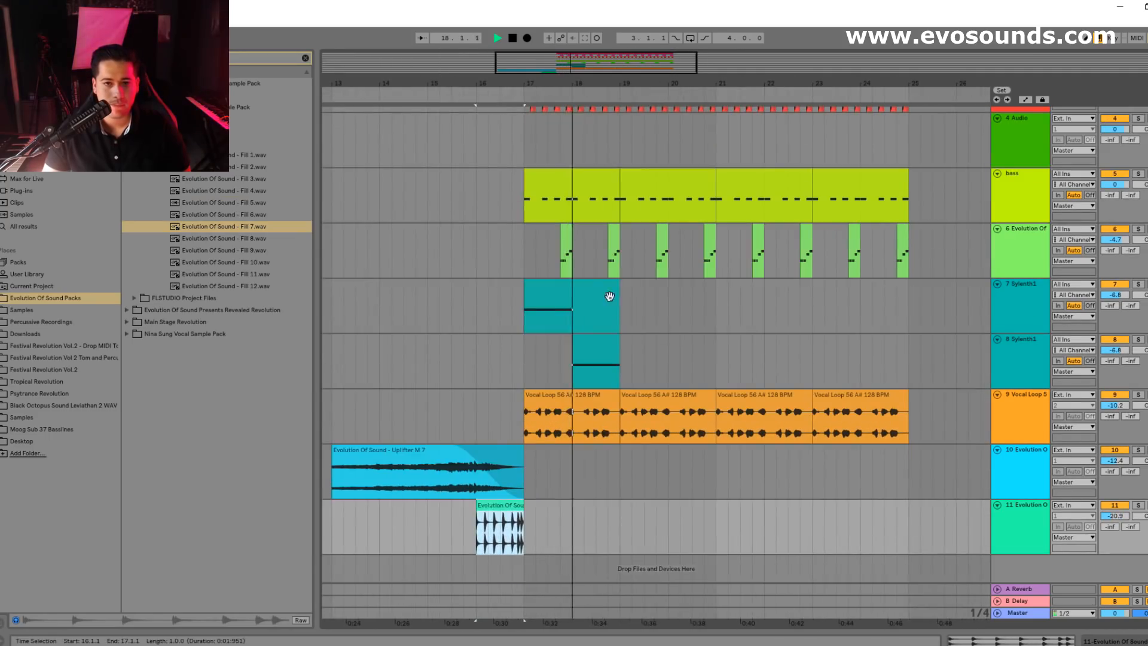
pyautogui.click(610, 291)
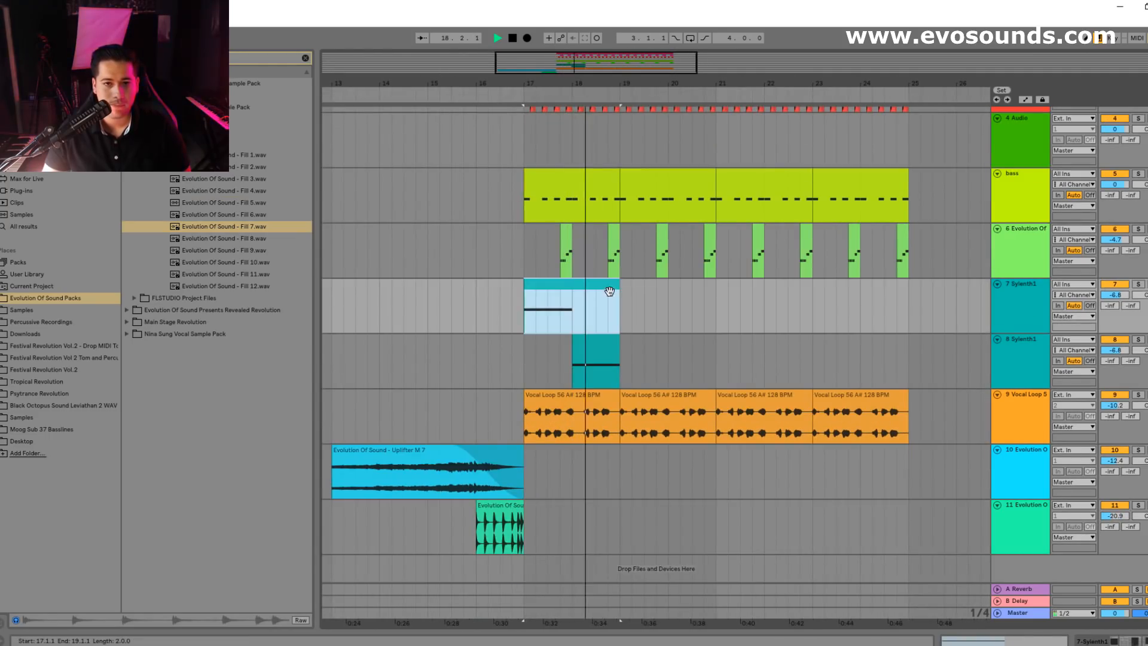
pyautogui.click(607, 342)
pyautogui.doubleClick(607, 342)
pyautogui.moveTo(618, 502); pyautogui.dragTo(598, 280)
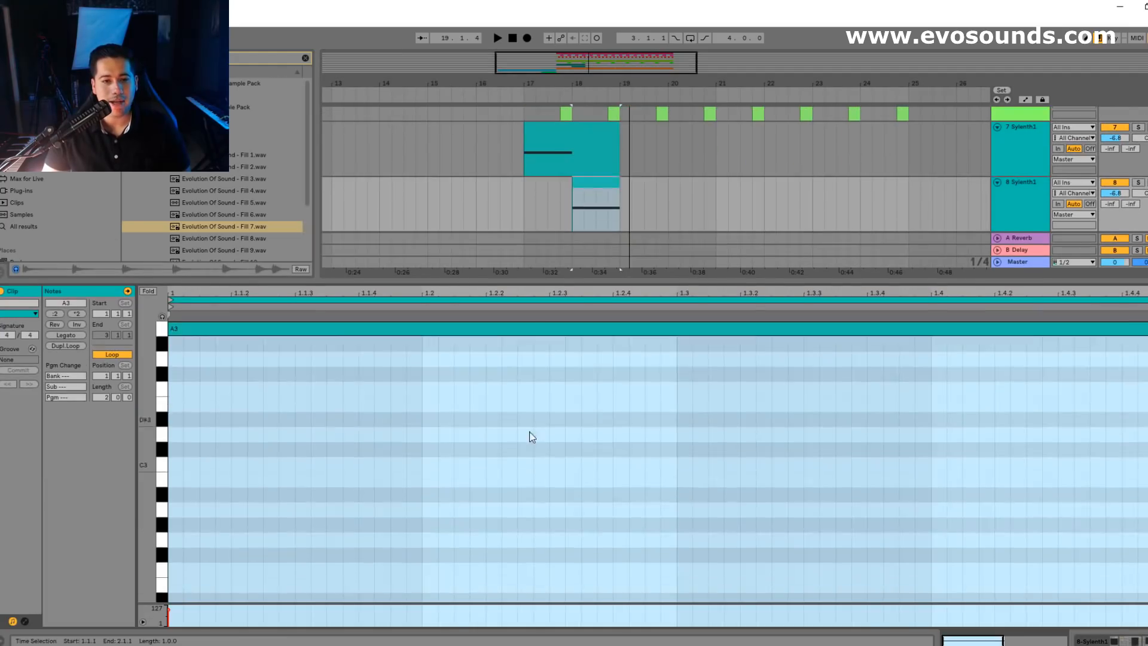
pyautogui.click(640, 413)
pyautogui.scroll(2, 664, 454)
pyautogui.hotkey('ctrl', 'a')
pyautogui.hotkey('shift', 'Left')
pyautogui.hotkey('shift', 'Left')
pyautogui.hotkey('shift', 'Left')
pyautogui.hotkey('shift', 'Left')
pyautogui.hotkey('shift', 'Left')
pyautogui.hotkey('shift', 'Left')
pyautogui.hotkey('shift', 'Left')
pyautogui.hotkey('shift', 'Left')
pyautogui.hotkey('shift', 'Left')
pyautogui.hotkey('shift', 'Left')
pyautogui.hotkey('shift', 'Left')
pyautogui.hotkey('shift', 'Left')
pyautogui.hotkey('shift', 'Left')
pyautogui.hotkey('shift', 'Left')
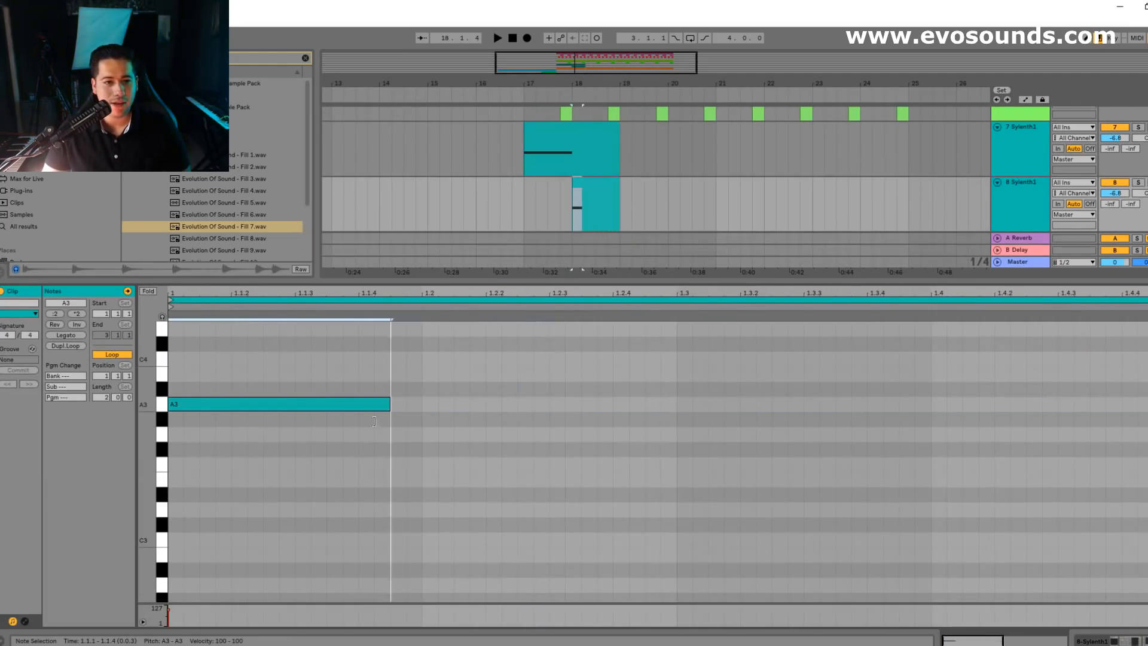
# - Move the note to E4 and duplicate it three times to form an eighth-note run of E4, C#4, G3 and A3
pyautogui.scroll(3, 233, 466)
pyautogui.moveTo(216, 491); pyautogui.dragTo(255, 391)
pyautogui.hotkey('ctrl', 'd')
pyautogui.moveTo(352, 391); pyautogui.dragTo(337, 438)
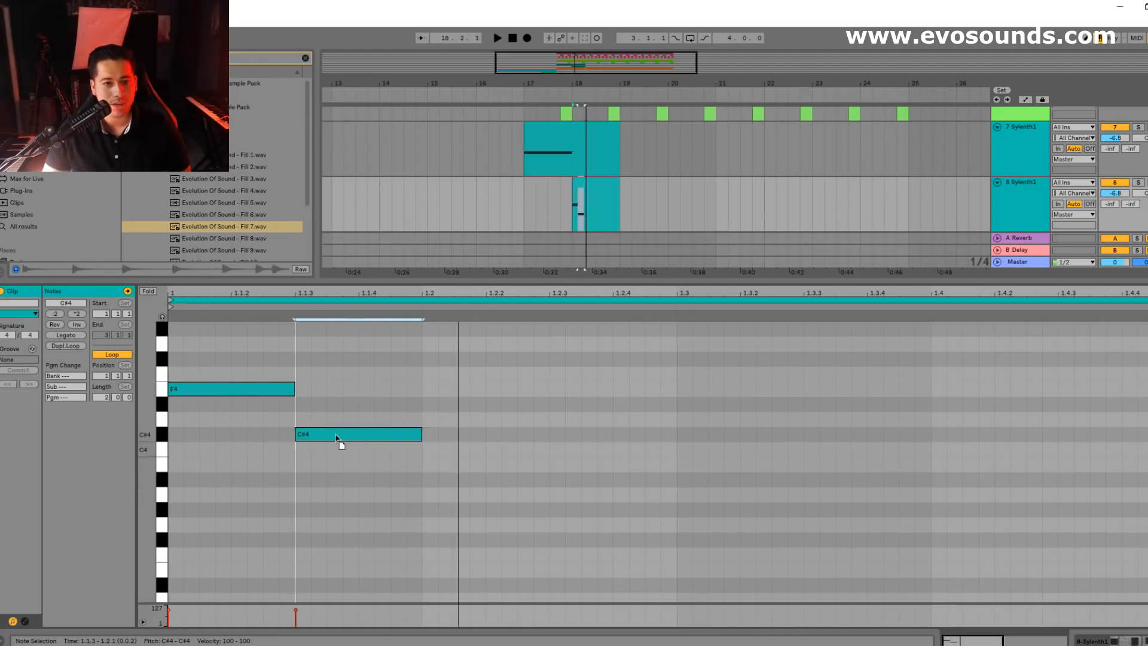
pyautogui.hotkey('ctrl', 'd')
pyautogui.moveTo(459, 437); pyautogui.dragTo(457, 533)
pyautogui.hotkey('ctrl', 'd')
pyautogui.moveTo(606, 529); pyautogui.dragTo(605, 502)
# - Play the arrangement from about 15.4 and raise the Fill 7 track to -16.3 dB
pyautogui.press('space')
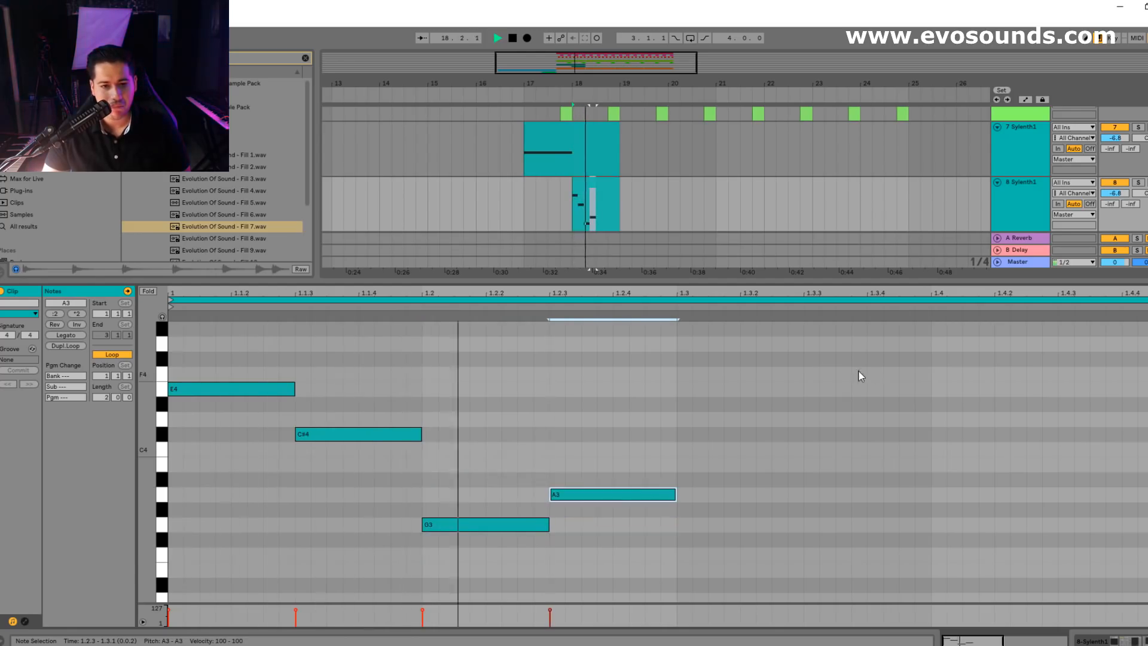
pyautogui.click(463, 205)
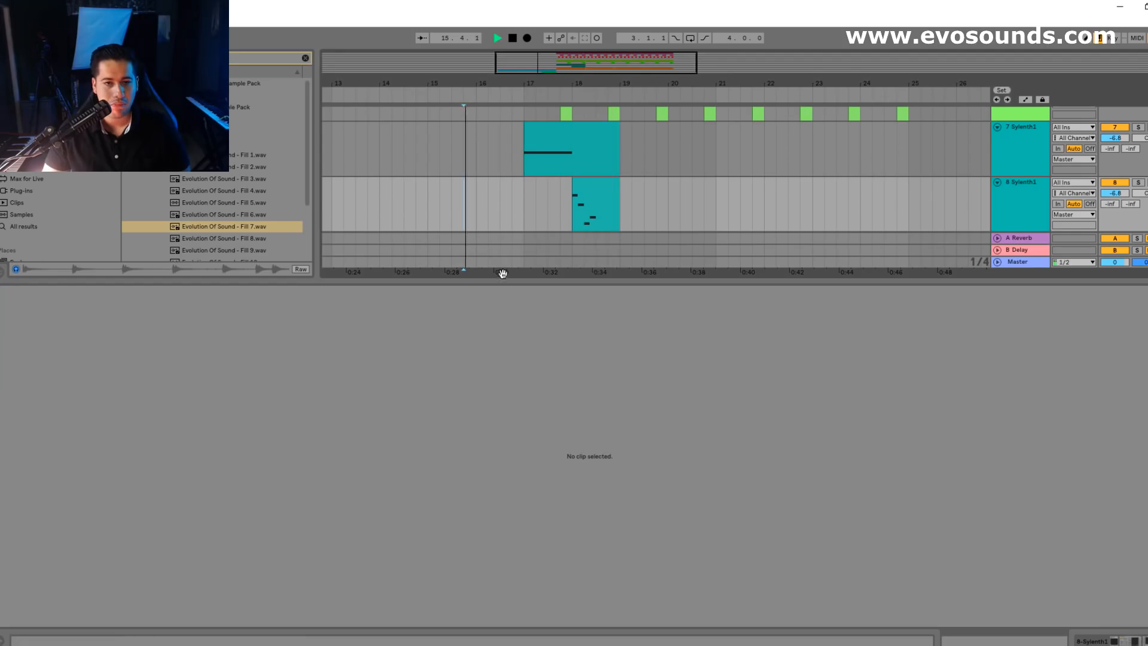
pyautogui.moveTo(595, 281); pyautogui.dragTo(955, 568)
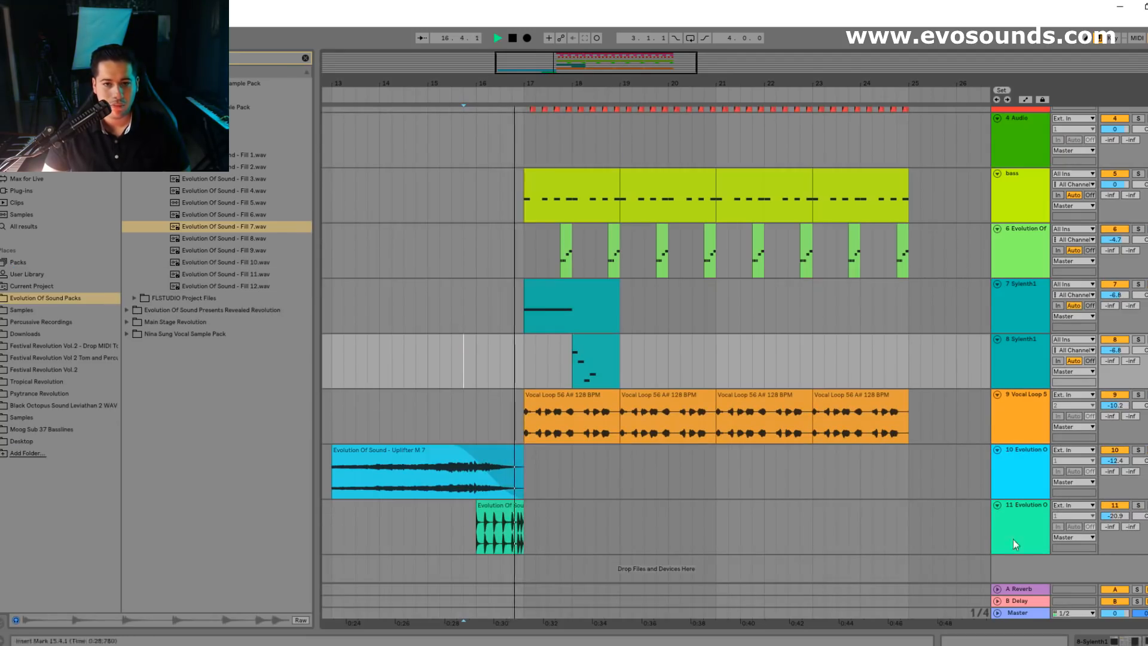
pyautogui.moveTo(1125, 519); pyautogui.dragTo(1126, 508)
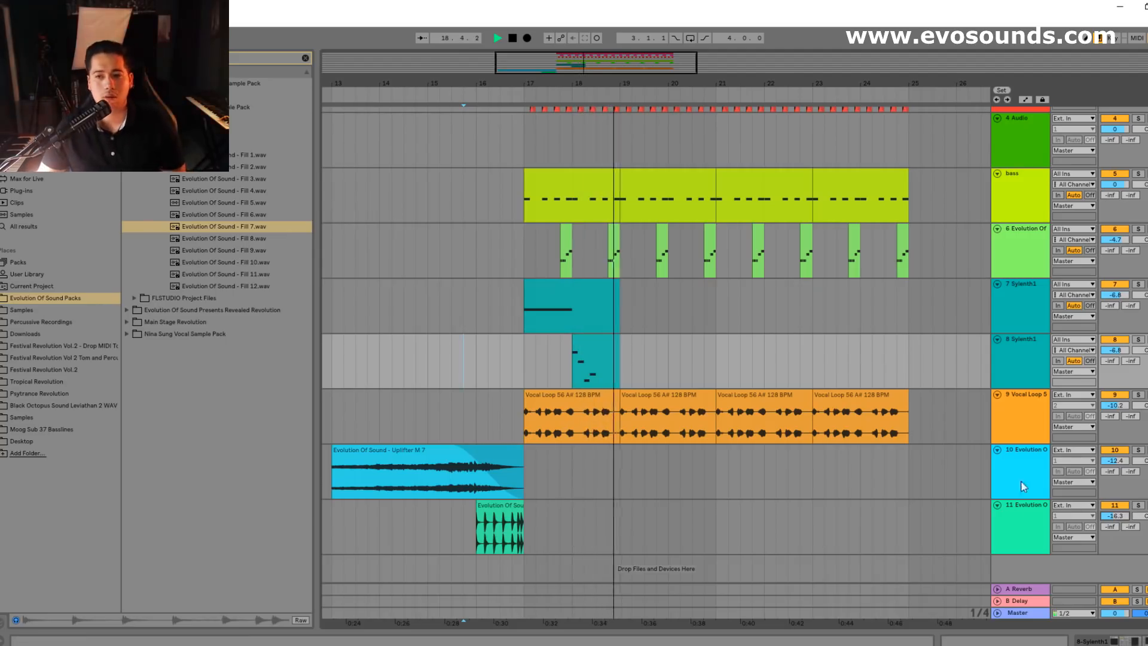
# - Duplicate the second Sylenth1 track, move the copy's clip to bar 19, and delete all its notes
pyautogui.click(1025, 353)
pyautogui.press('space')
pyautogui.hotkey('ctrl', 'd')
pyautogui.moveTo(607, 396); pyautogui.dragTo(650, 400)
pyautogui.doubleClick(650, 399)
pyautogui.moveTo(600, 504); pyautogui.dragTo(598, 335)
pyautogui.scroll(-2, 585, 500)
pyautogui.moveTo(699, 556); pyautogui.dragTo(170, 372)
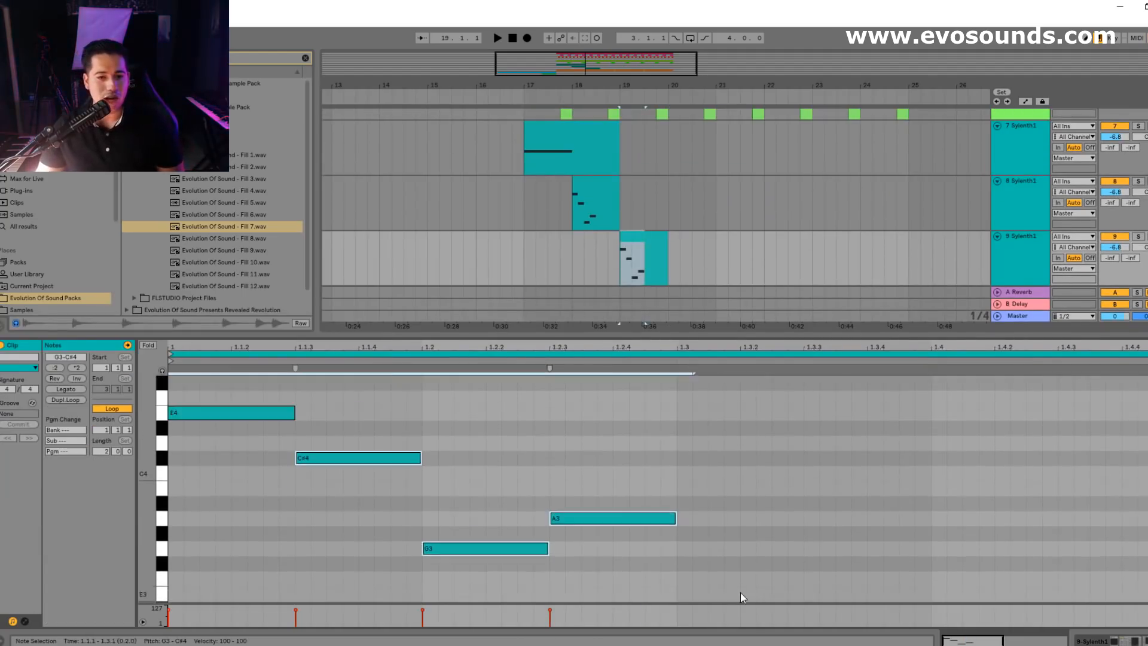
pyautogui.press('Delete')
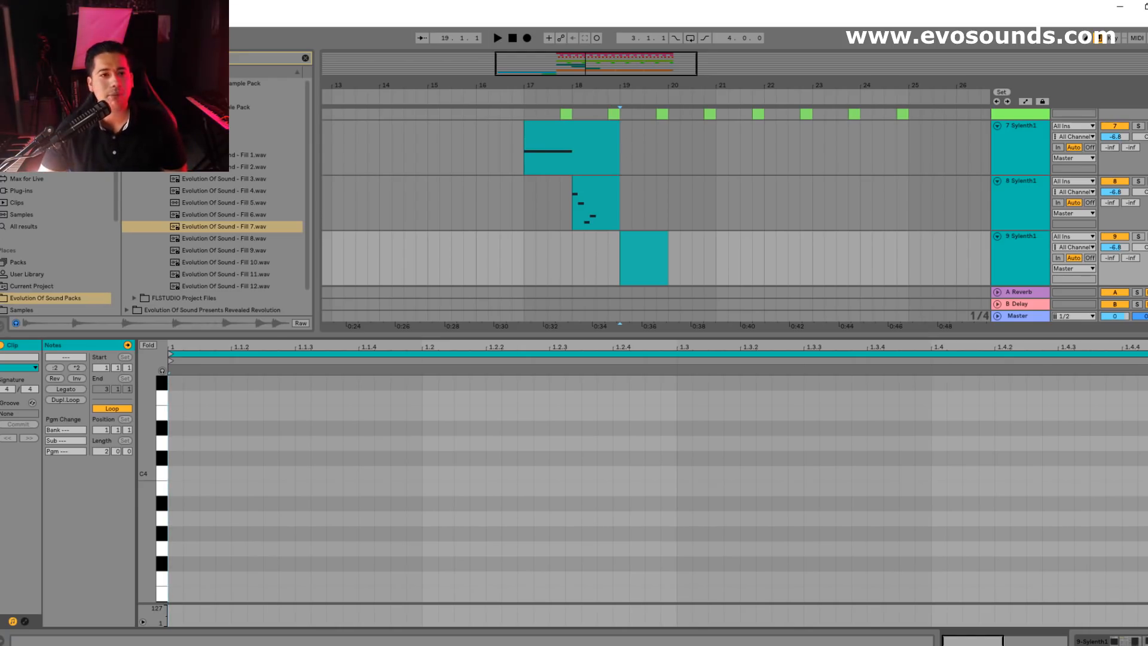
# - Open the third Sylenth1 and change its preset to 110: LD - Goofy Square
pyautogui.click(179, 143)
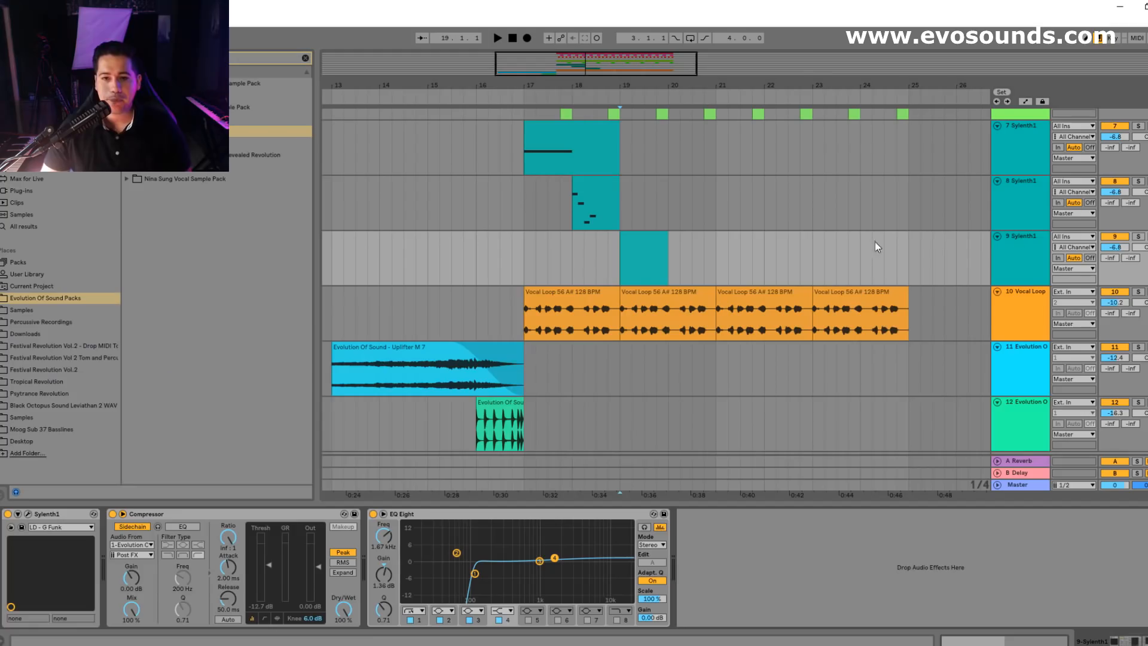
pyautogui.click(30, 515)
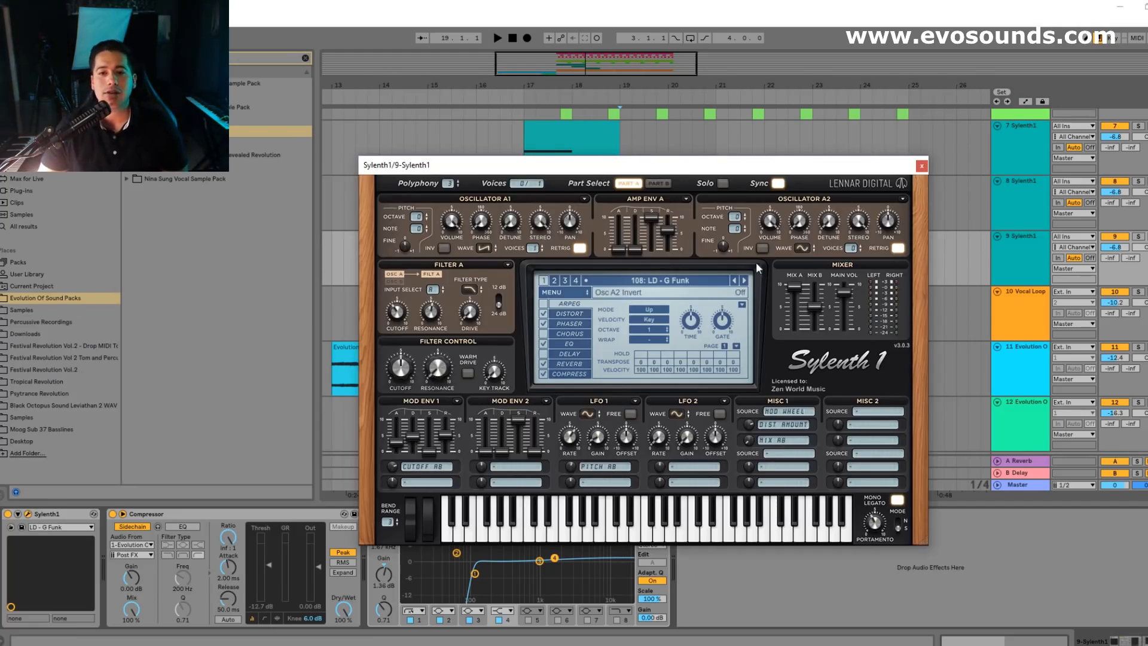
pyautogui.click(744, 280)
pyautogui.click(744, 280)
pyautogui.moveTo(810, 171); pyautogui.dragTo(689, 487)
# - Copy the first Sylenth1's two-bar clip onto the third Sylenth1 track at bar 19 and play it
pyautogui.click(595, 198)
pyautogui.click(560, 144)
pyautogui.click(637, 247)
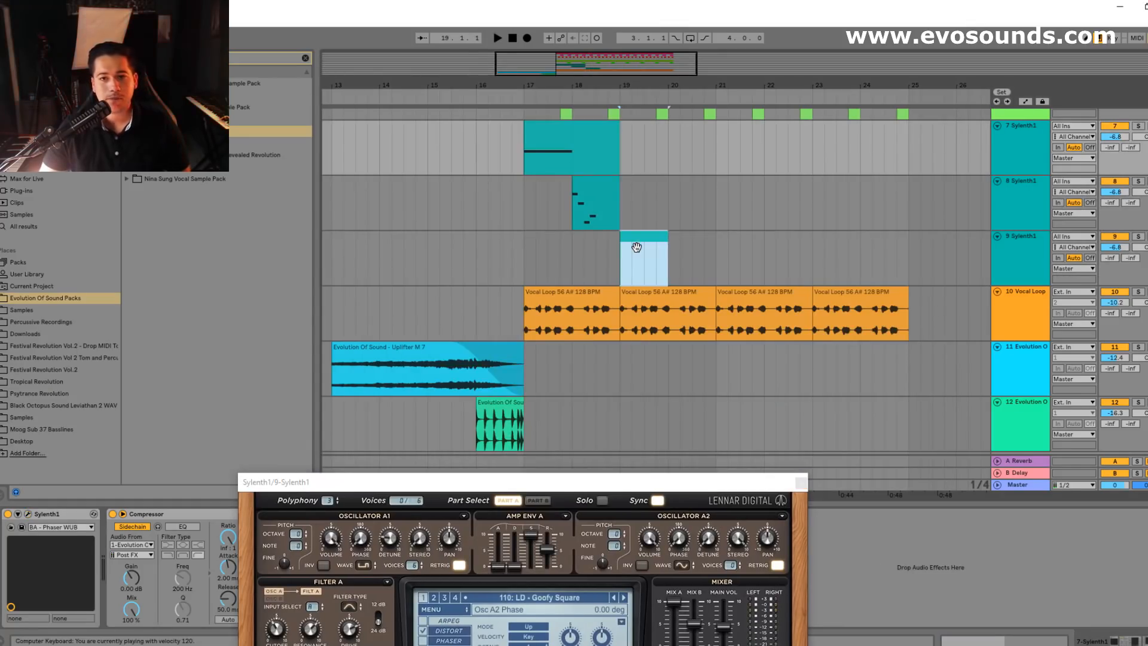
pyautogui.hotkey('ctrl', 'v')
pyautogui.press('space')
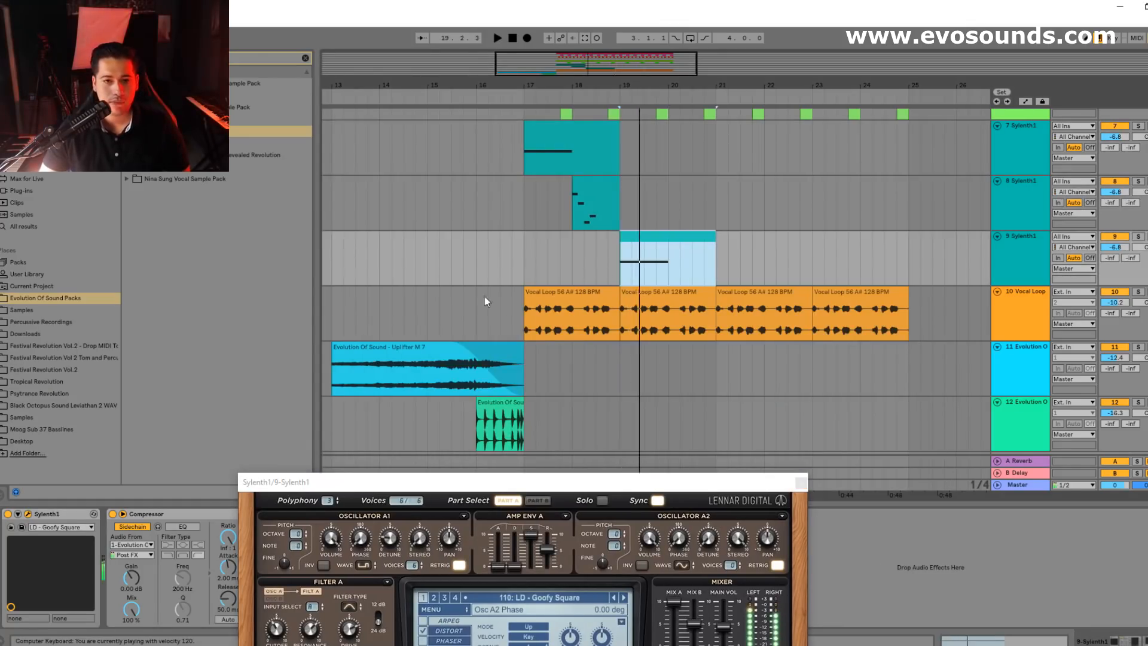
# - Trim the second Sylenth1's clip to its first two notes and place it at beat 3 of bar 18
pyautogui.click(439, 263)
pyautogui.press('space')
pyautogui.press('space')
pyautogui.doubleClick(587, 190)
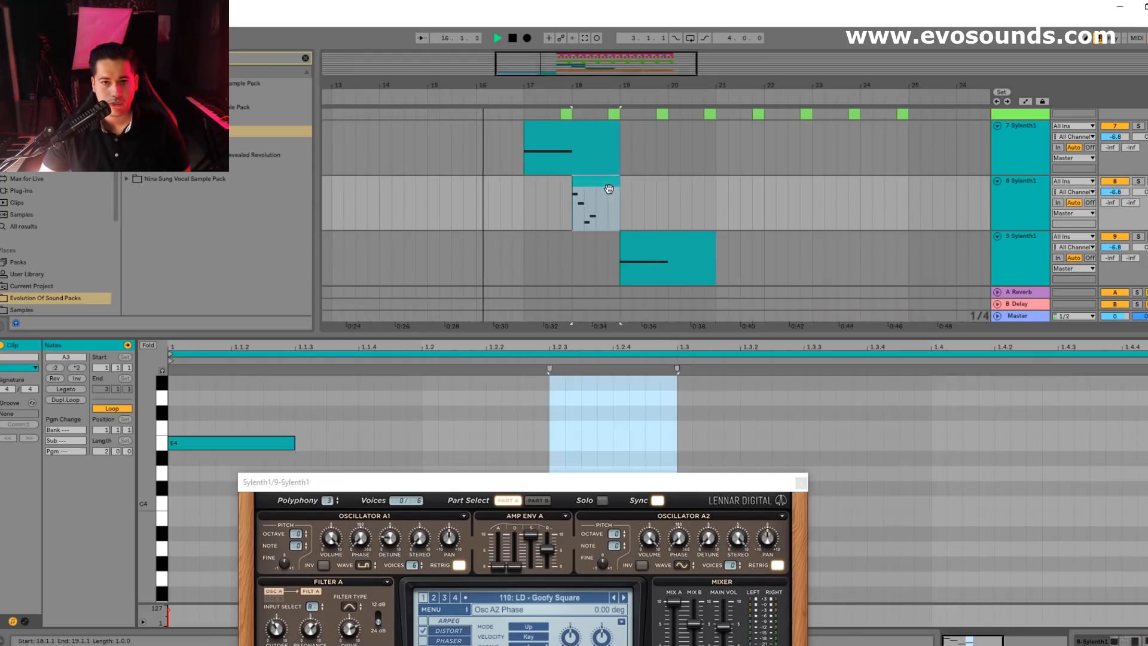
pyautogui.moveTo(588, 190)
pyautogui.mouseDown()
pyautogui.moveTo(620, 193)
pyautogui.moveTo(607, 193)
pyautogui.mouseUp()
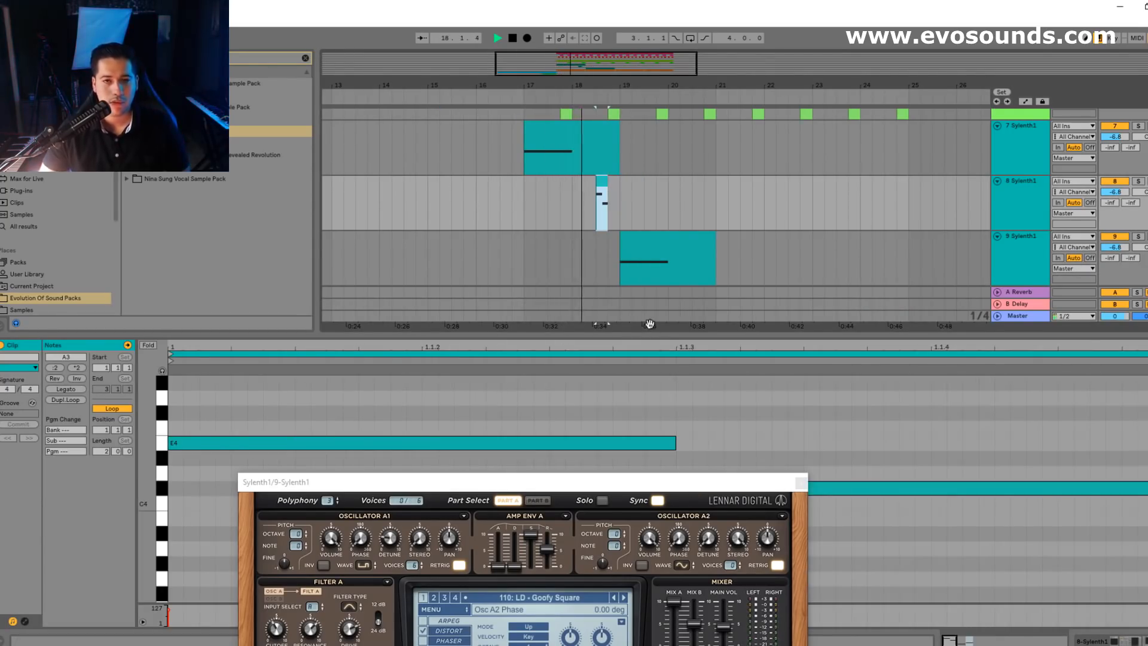
# - Load preset 064: FX - Space X on the third Sylenth1 and audition it
pyautogui.click(640, 263)
pyautogui.doubleClick(1030, 256)
pyautogui.press('space')
pyautogui.moveTo(415, 483); pyautogui.dragTo(403, 340)
pyautogui.click(499, 453)
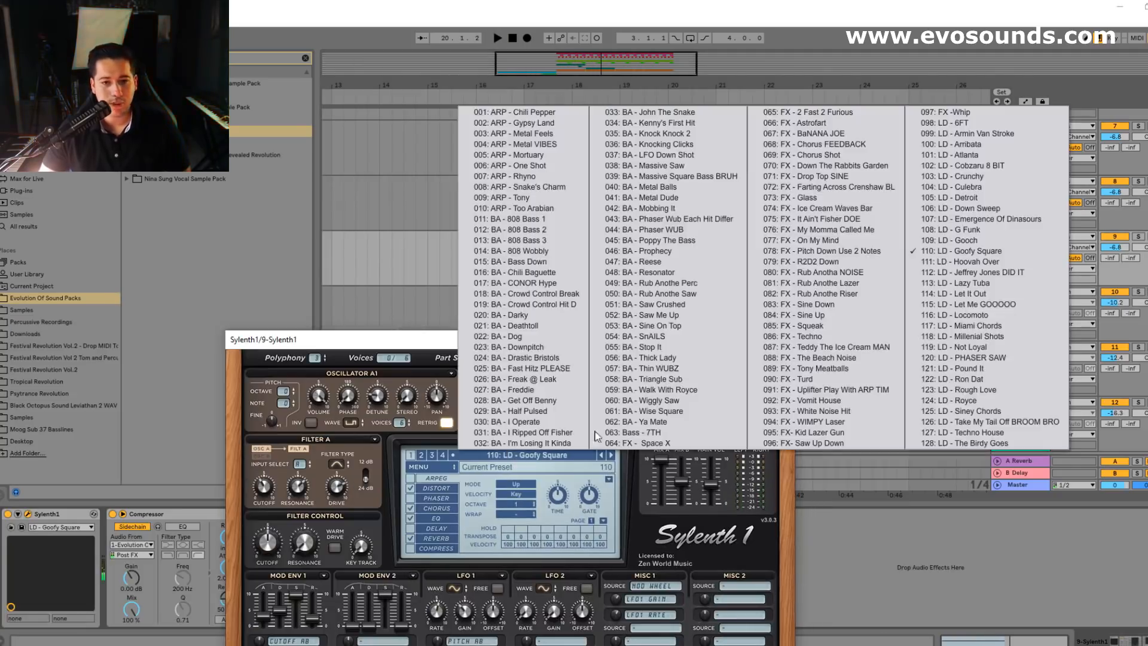
pyautogui.click(676, 442)
pyautogui.press('space')
pyautogui.press('space')
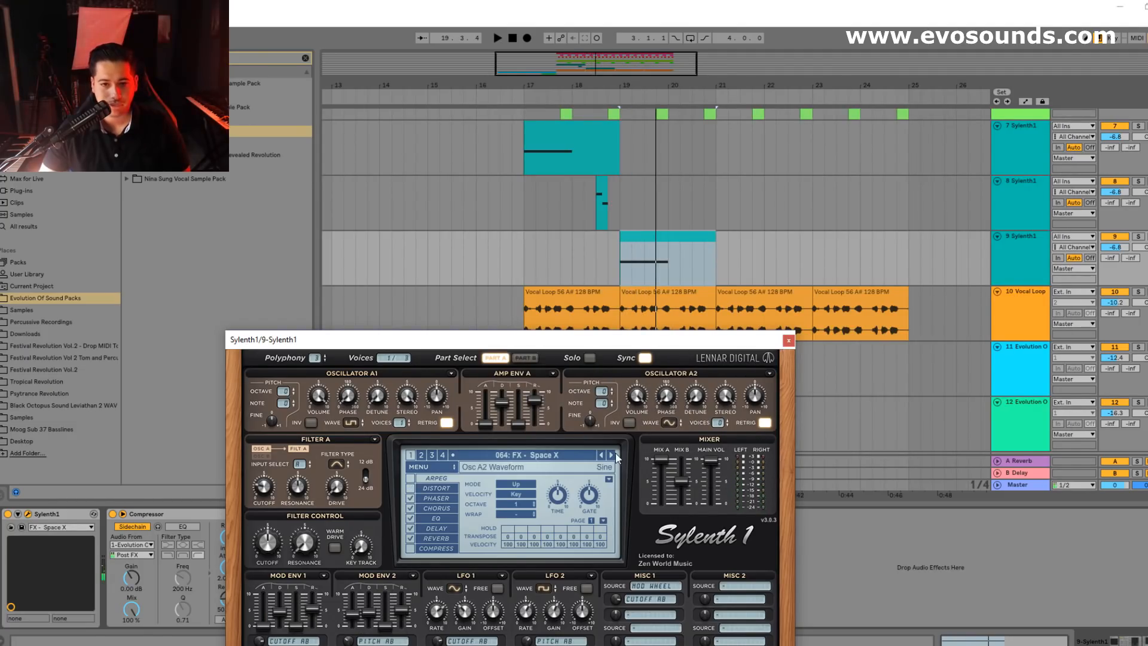
# - Audition the following FX presets, keep 070: FX - Down The Rabbits Garden, and lower the third Sylenth1 track to -14.7 dB
pyautogui.click(613, 455)
pyautogui.press('space')
pyautogui.click(612, 455)
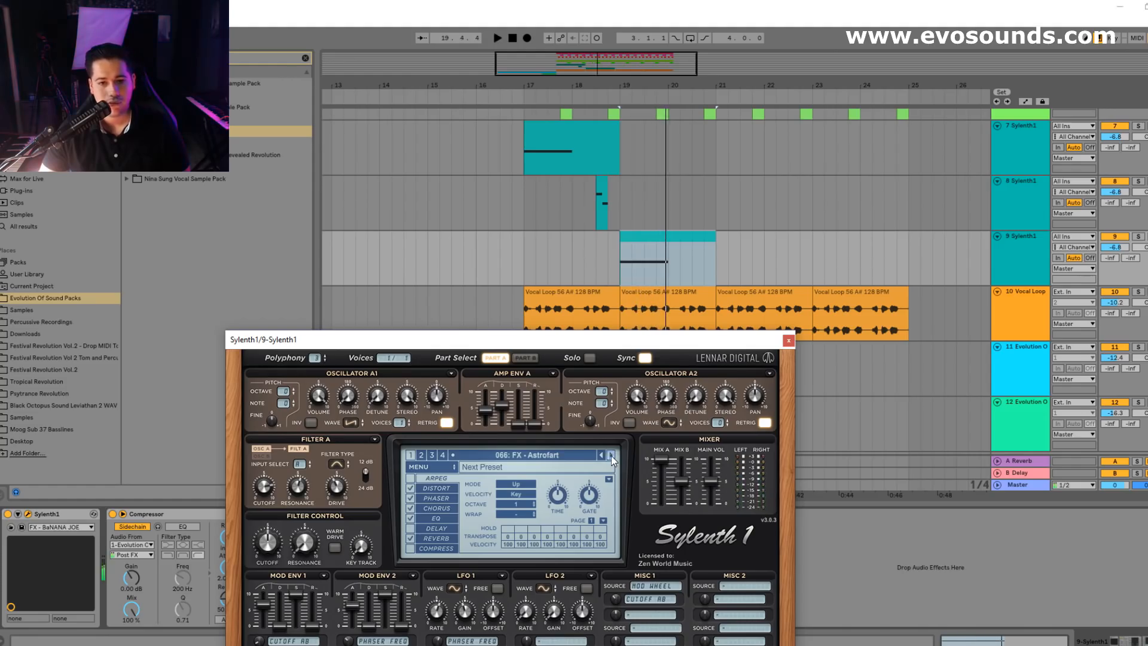
pyautogui.click(611, 456)
pyautogui.click(611, 454)
pyautogui.click(611, 455)
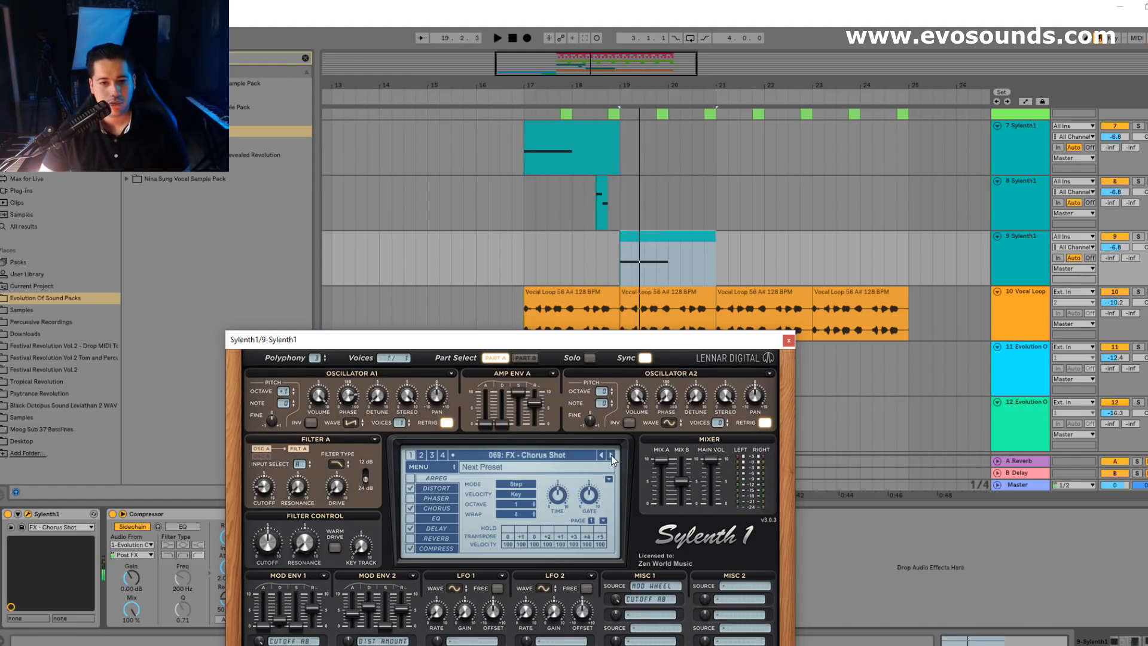
pyautogui.click(611, 454)
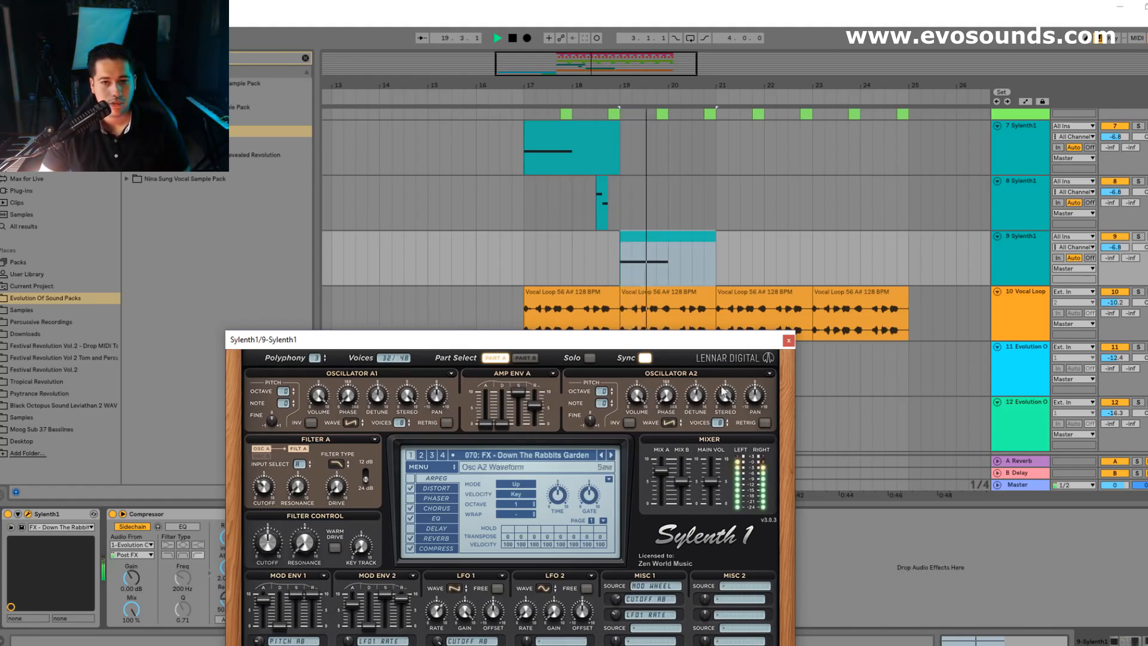
pyautogui.click(789, 342)
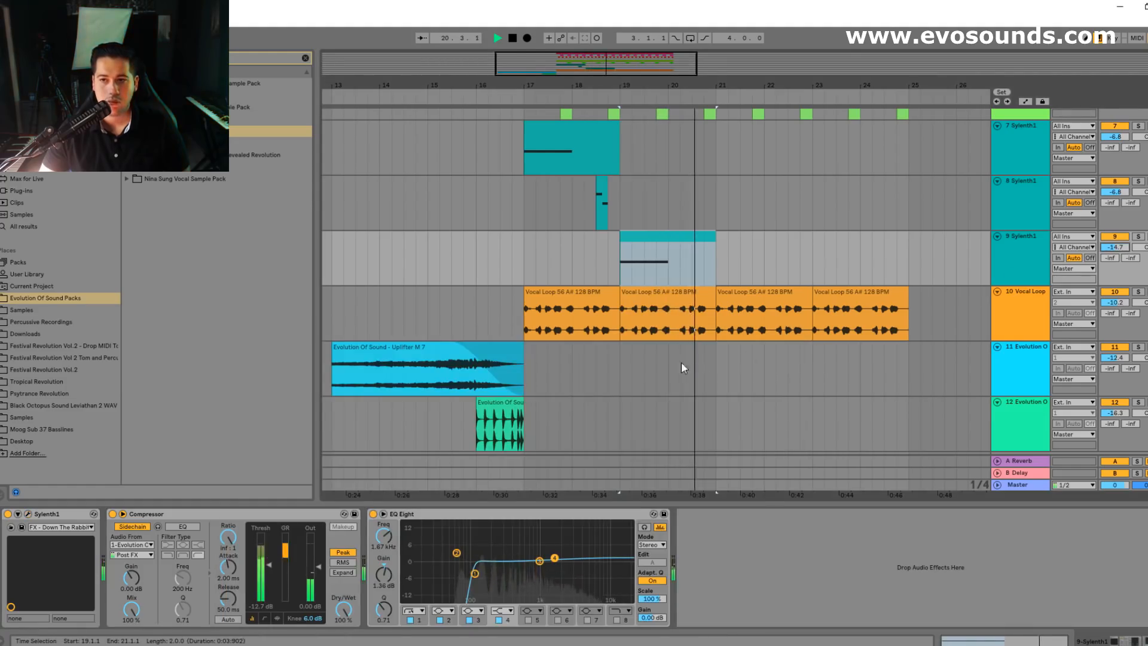
# - Play from bar 16, move the third Sylenth1's clip to bar 17 and lower its track to -17.9 dB
pyautogui.click(438, 266)
pyautogui.press('space')
pyautogui.moveTo(669, 239); pyautogui.dragTo(573, 239)
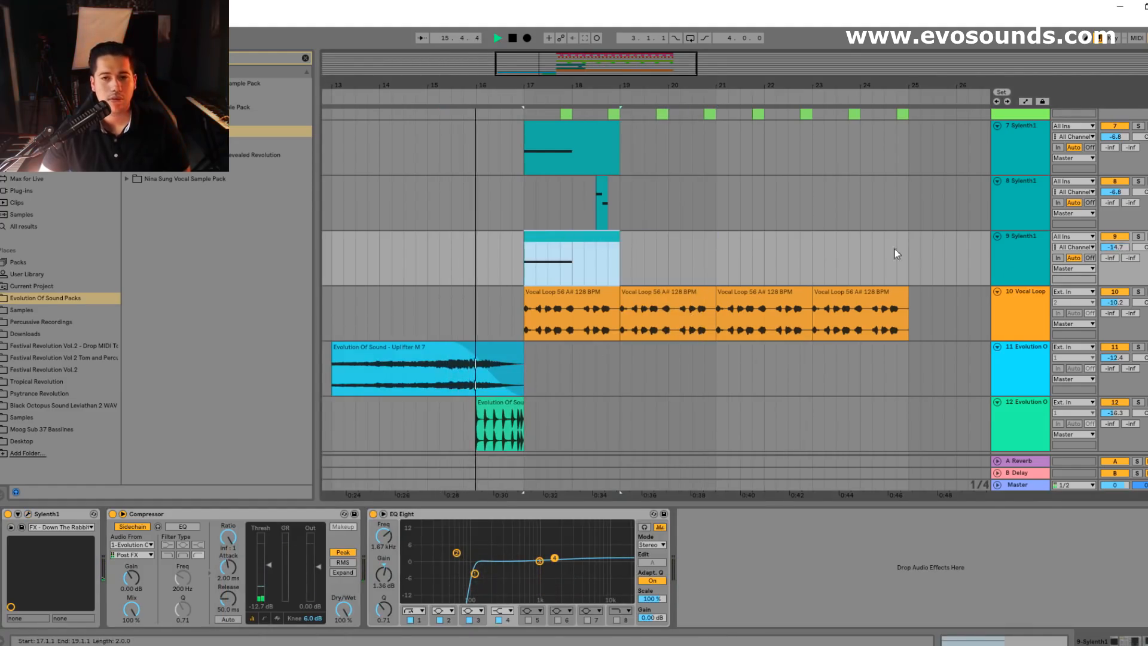
pyautogui.moveTo(1114, 250); pyautogui.dragTo(1109, 250)
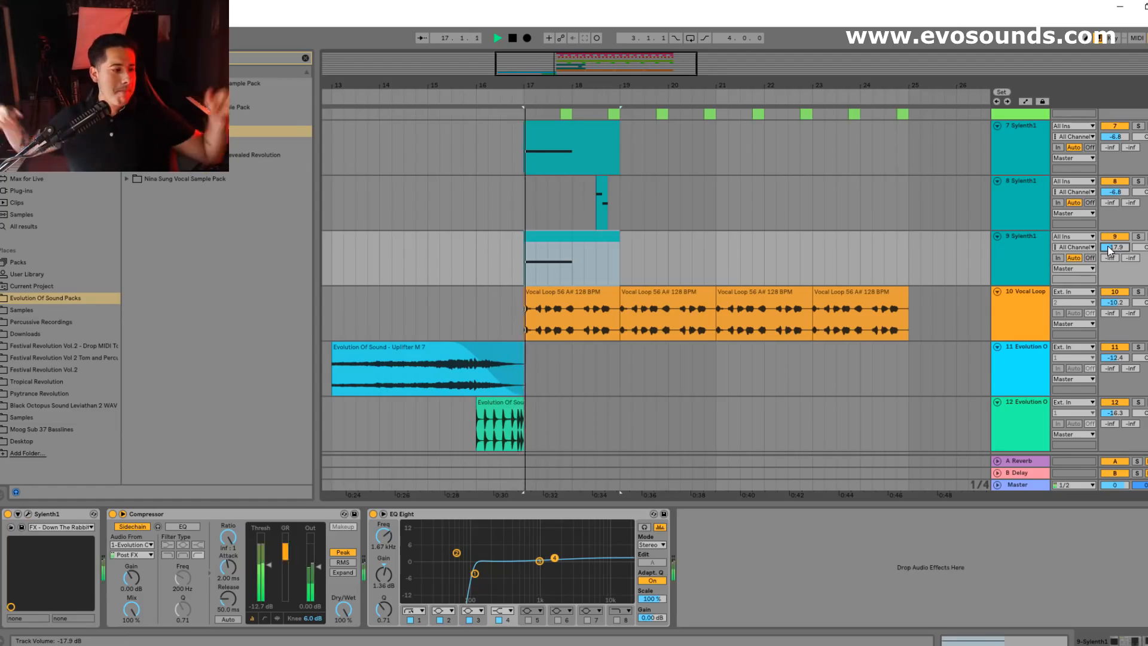
# - Transpose the note in the third Sylenth1's clip up an octave to A5 and lower its track to -23.2 dB
pyautogui.click(577, 247)
pyautogui.doubleClick(577, 247)
pyautogui.press('space')
pyautogui.press('space')
pyautogui.hotkey('shift', 'Up')
pyautogui.moveTo(1116, 247); pyautogui.dragTo(1090, 254)
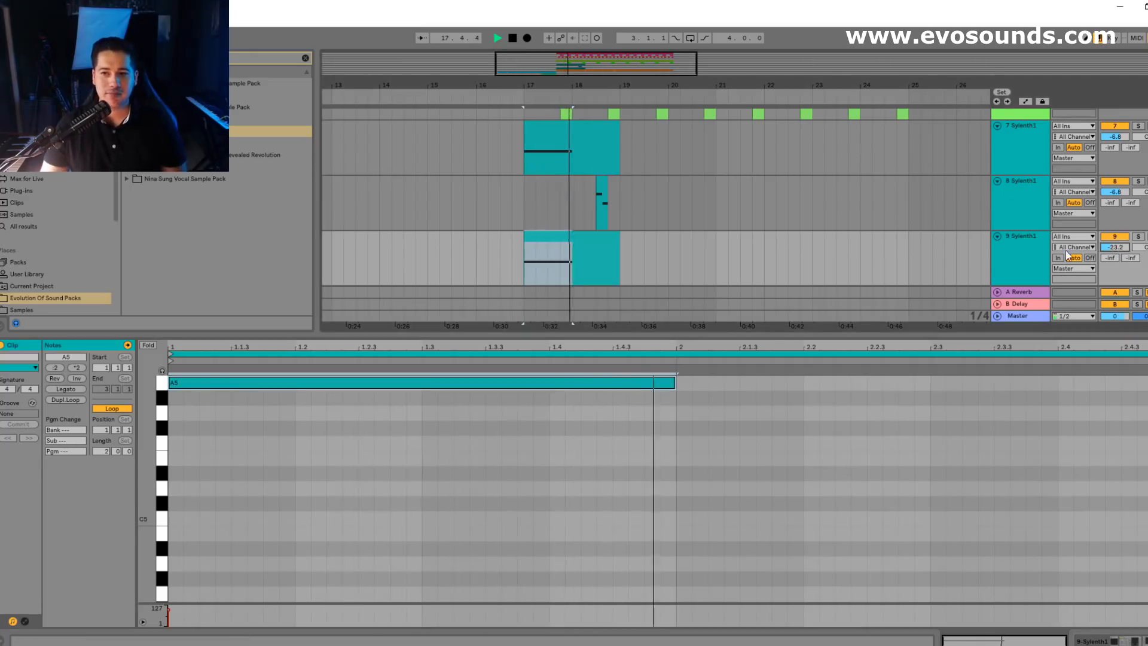
# - Check the third Sylenth1's plugin settings and close its window
pyautogui.hotkey('shift', 'Tab')
pyautogui.click(27, 517)
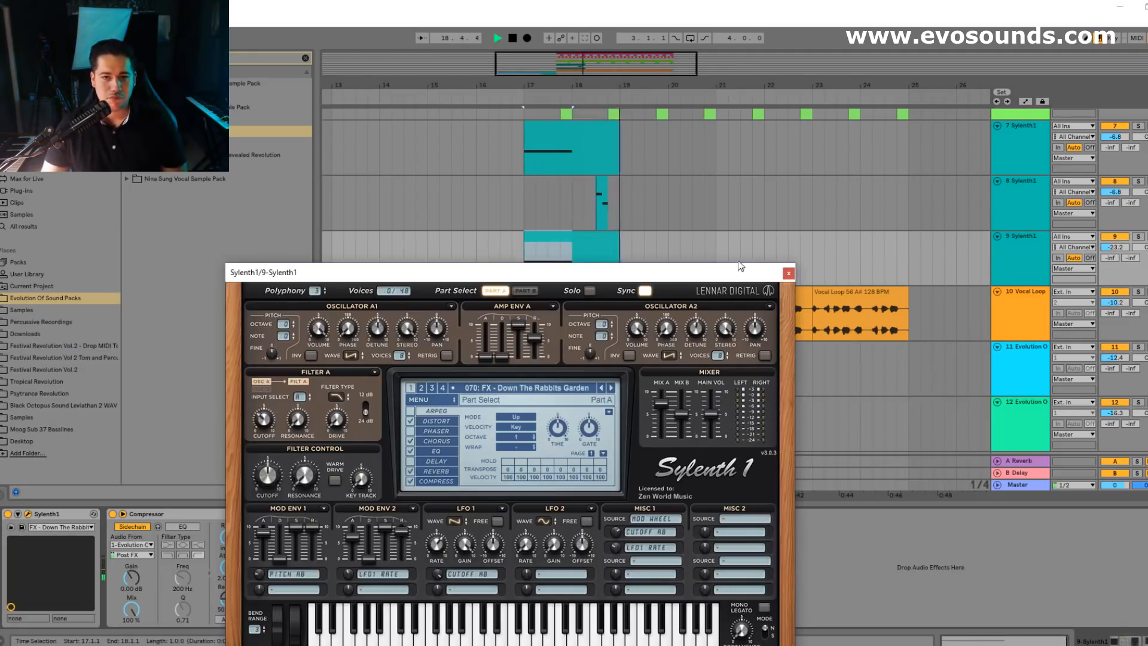
pyautogui.click(789, 274)
# - Stop playback and delete the second Sylenth1's clip at beat 3 of bar 18
pyautogui.click(601, 203)
pyautogui.press('space')
pyautogui.click(653, 226)
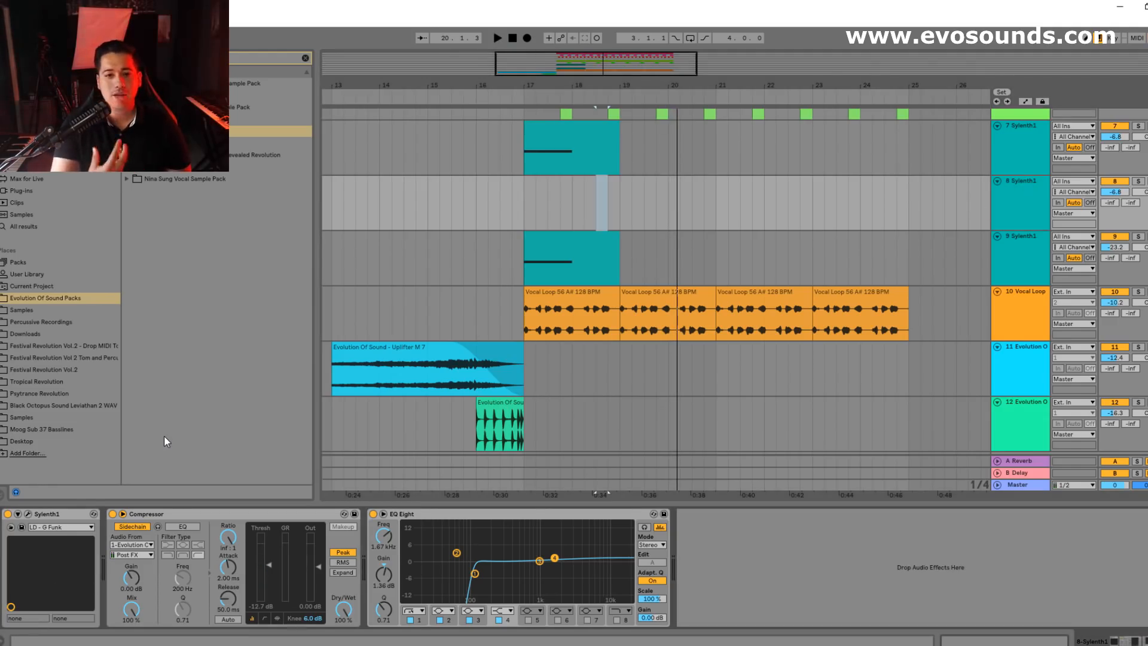
# - Examine the tom bass pattern and the rim shot clips from bar 17 onward
pyautogui.scroll(5, 613, 215)
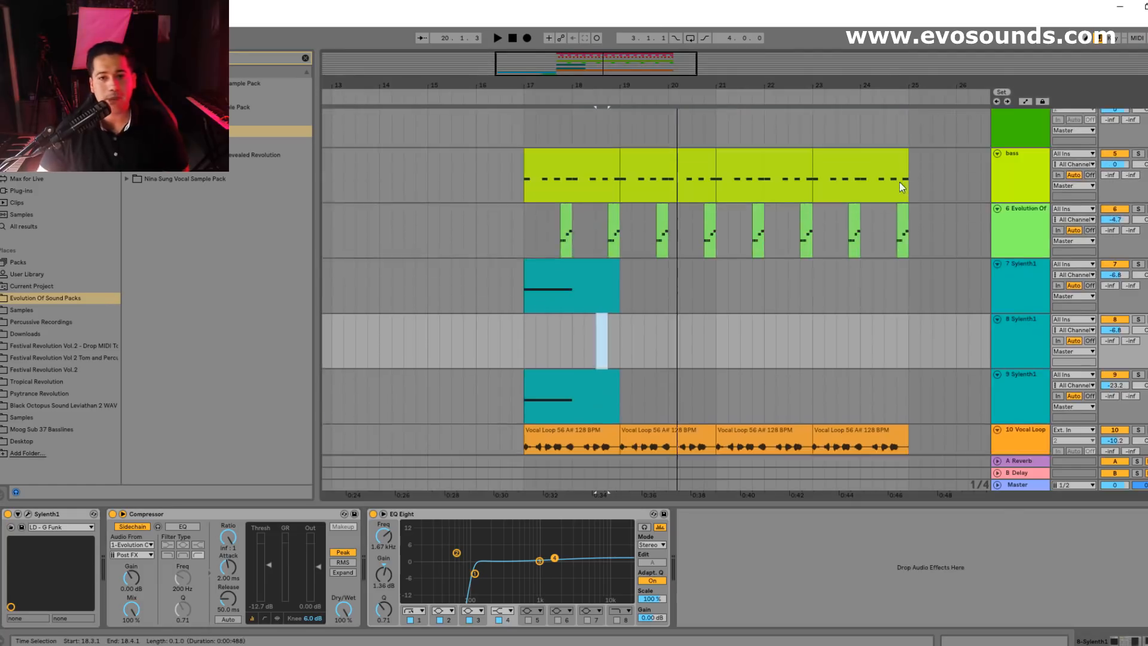
pyautogui.click(609, 226)
pyautogui.scroll(1, 608, 227)
pyautogui.scroll(2, 609, 227)
pyautogui.moveTo(571, 86); pyautogui.dragTo(717, 123)
pyautogui.scroll(-2, 717, 124)
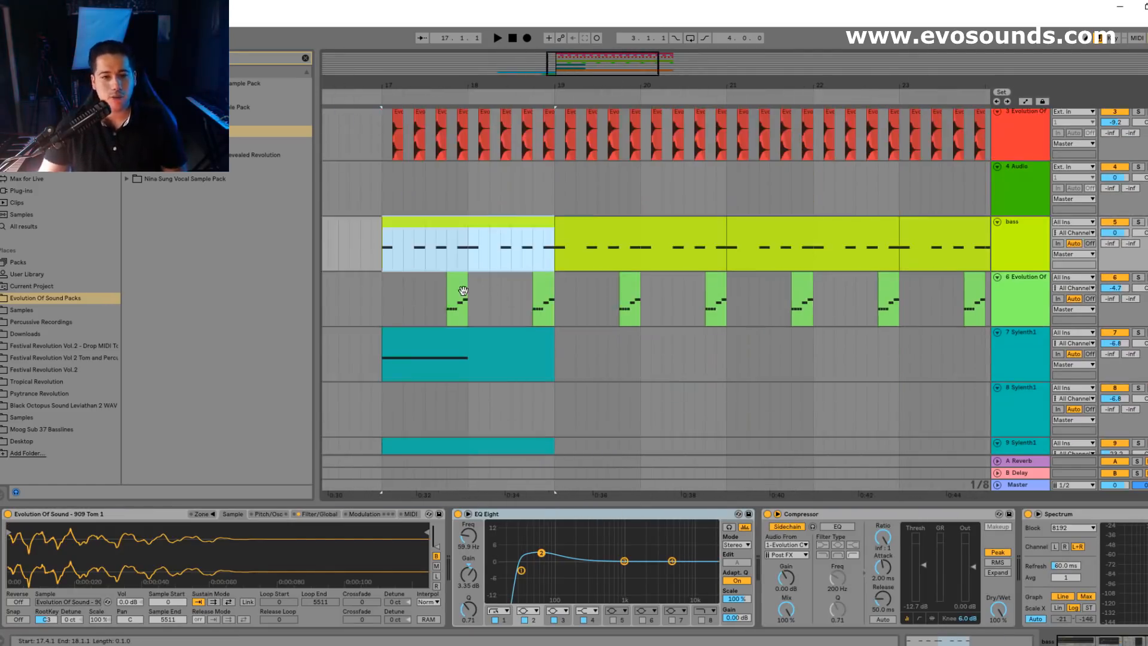
pyautogui.click(457, 299)
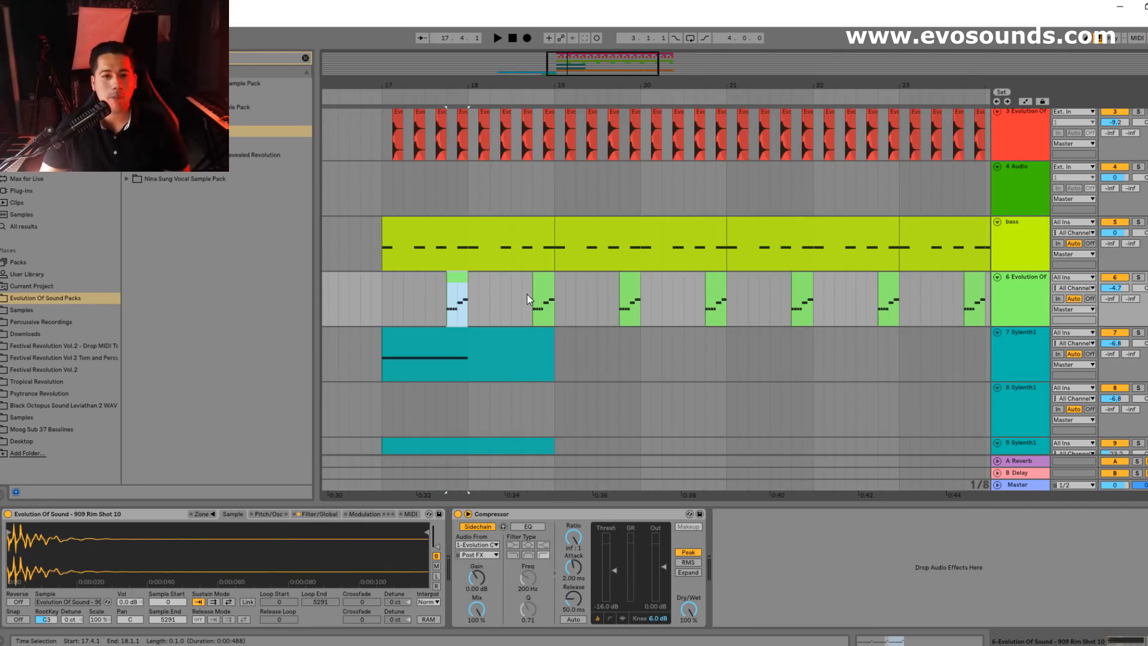
# - Mute the vocal loop track and delete the first and third Sylenth1 clips at bar 17
pyautogui.scroll(-2, 508, 299)
pyautogui.click(492, 344)
pyautogui.scroll(-1, 554, 372)
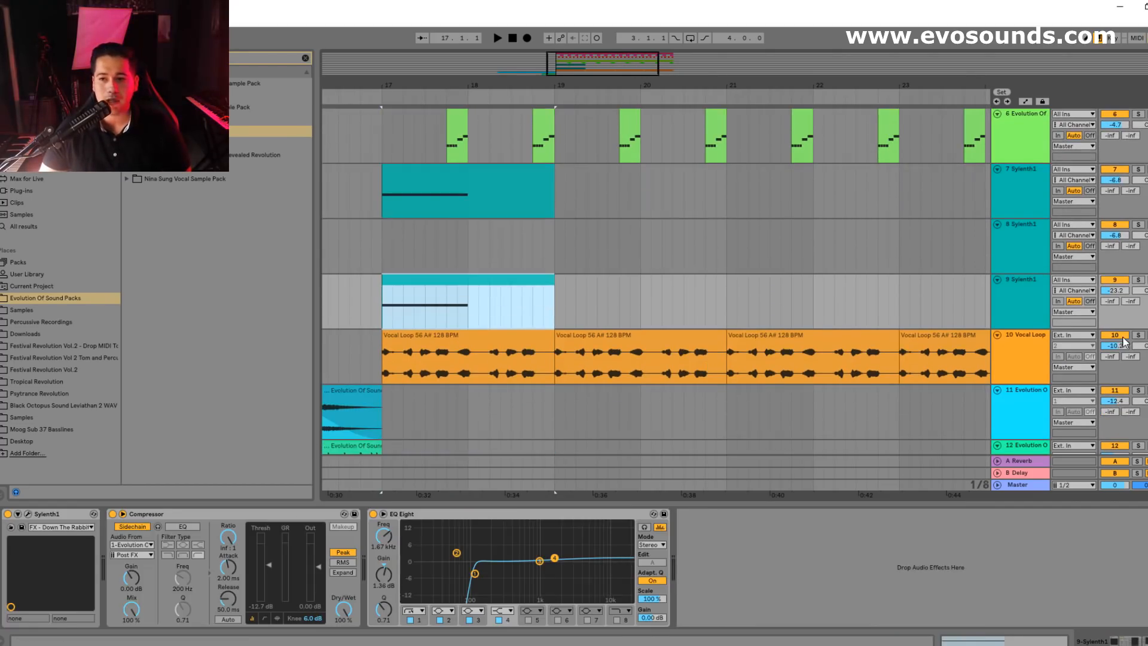
pyautogui.scroll(1, 971, 315)
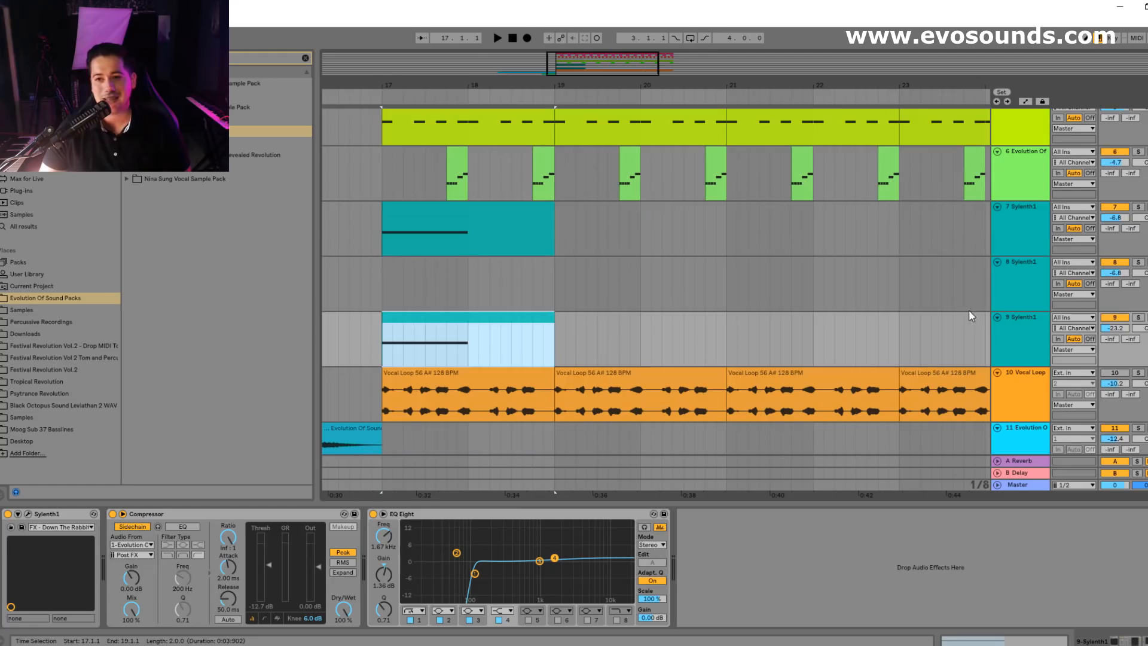
pyautogui.click(469, 239)
pyautogui.press('Delete')
pyautogui.click(483, 339)
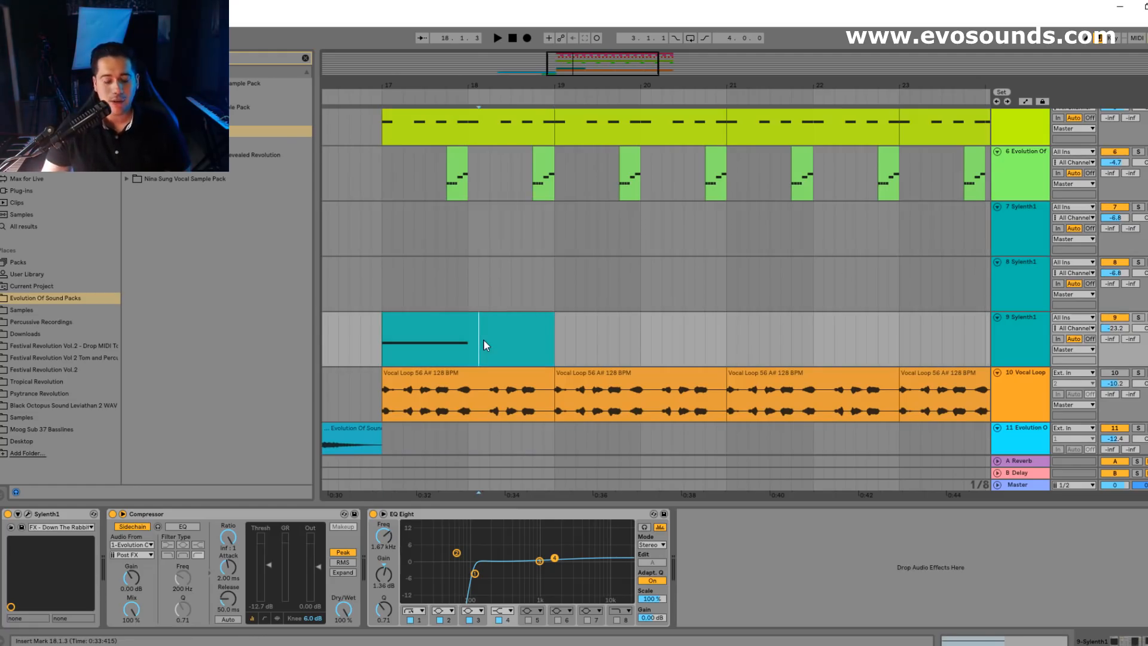
pyautogui.click(464, 333)
pyautogui.press('Delete')
# - Play the stripped-down drop of drums, tom bass and rim shots from just before bar 17, and replay it from bar 17
pyautogui.scroll(4, 411, 289)
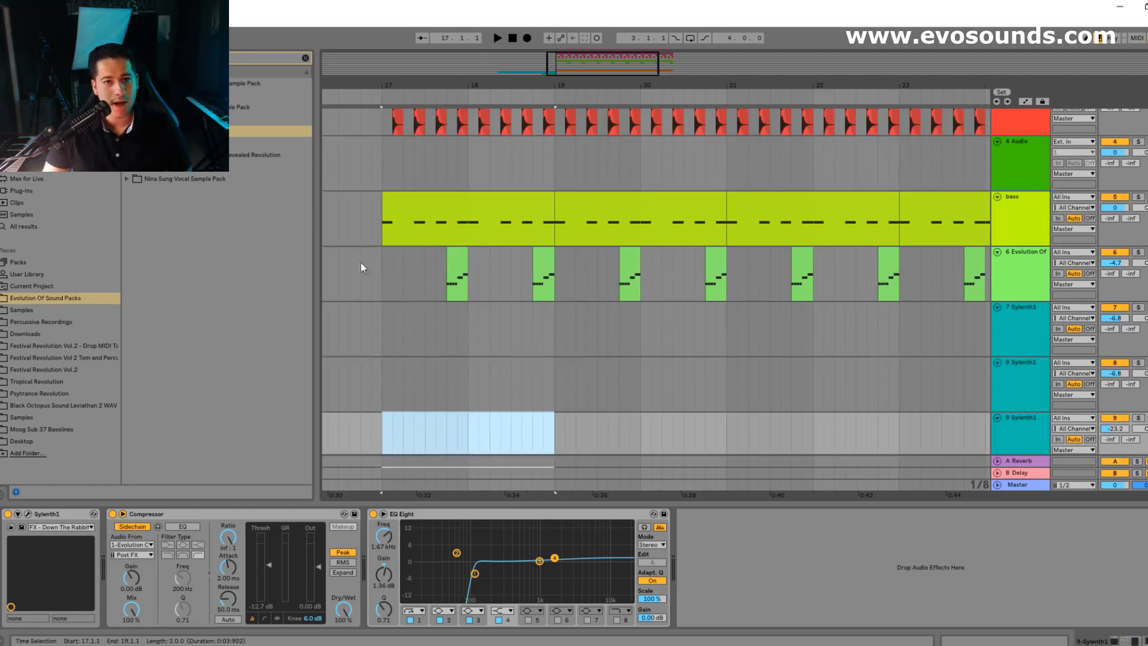
pyautogui.scroll(2, 412, 289)
pyautogui.click(350, 196)
pyautogui.press('space')
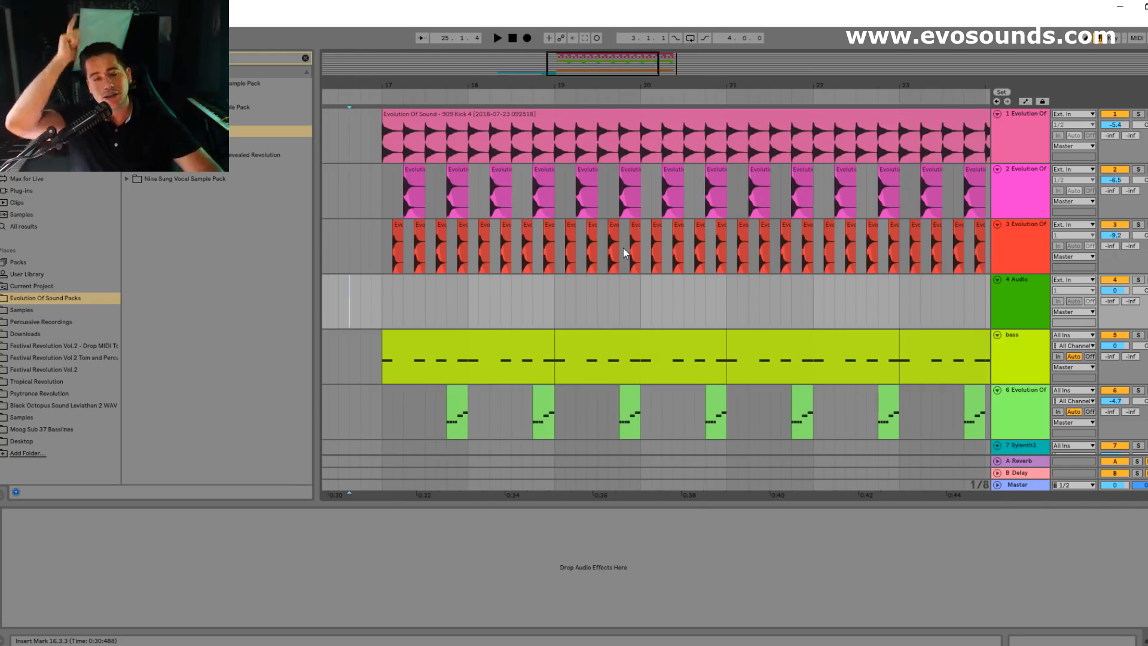
pyautogui.click(391, 253)
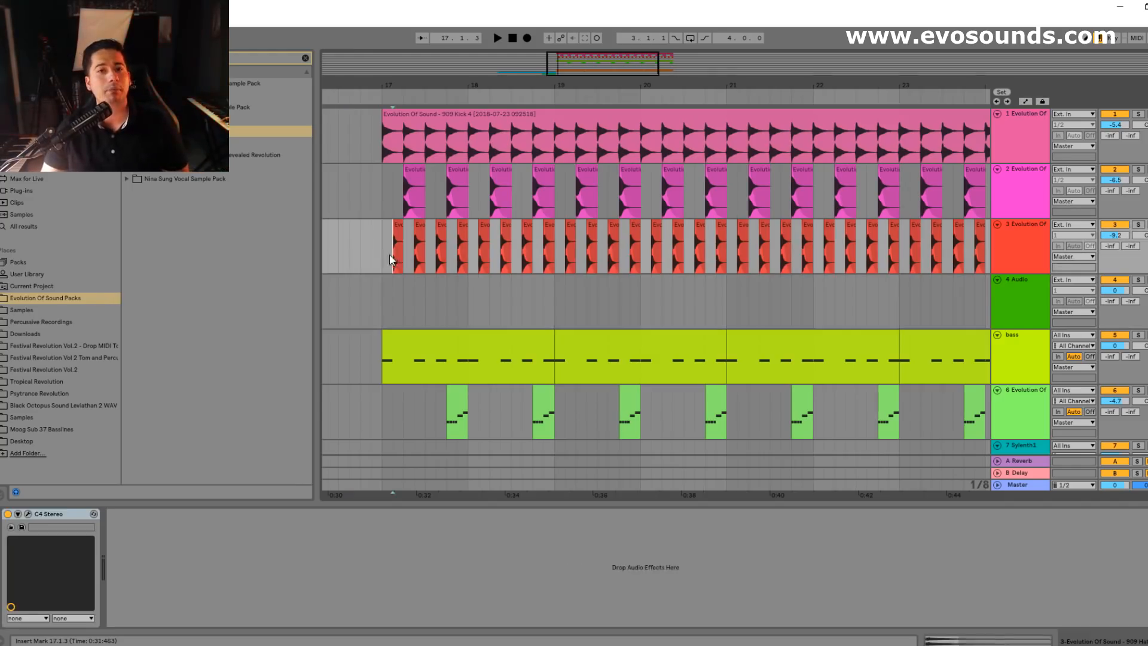
pyautogui.press('space')
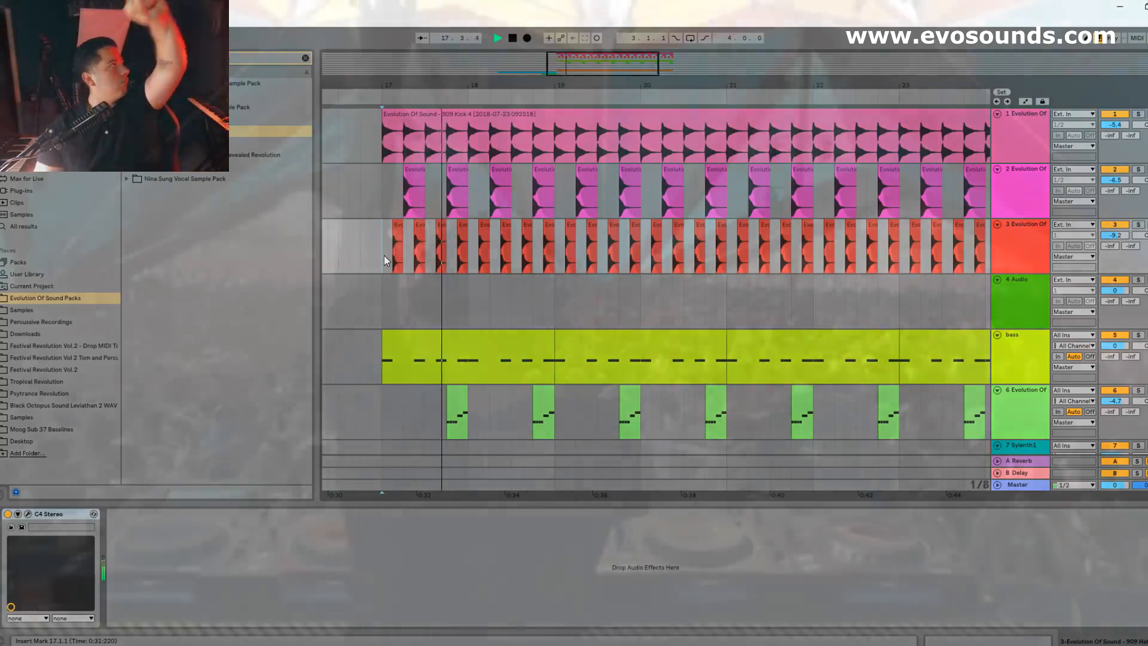